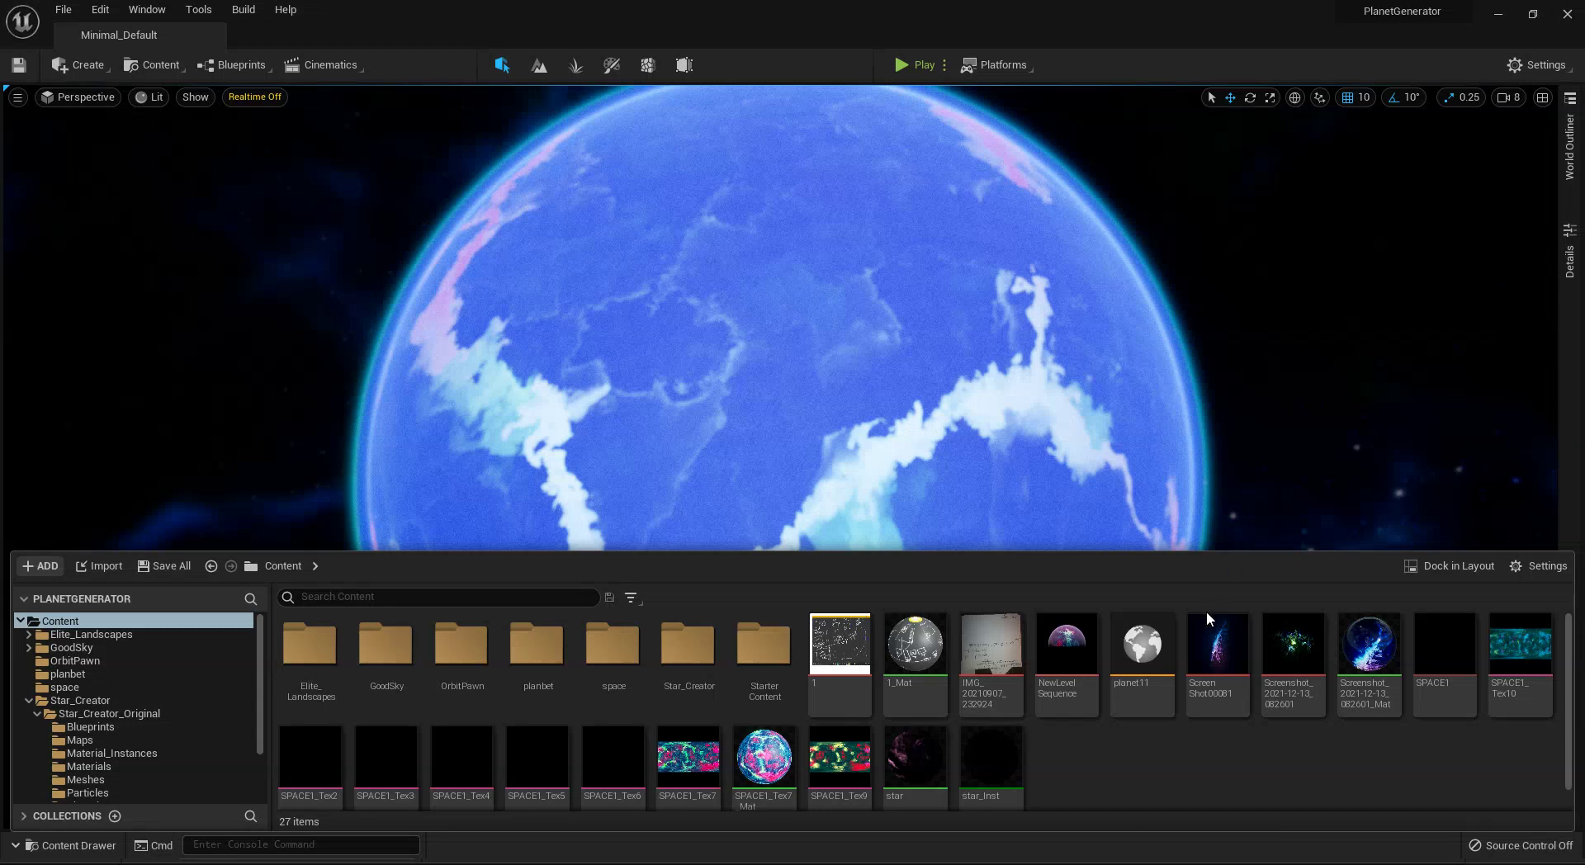
- Drag planet11 and the Screenshot_2021-12-13_082601_Mat material onto planbet, choosing Move Here
mouse_move(1137, 655)
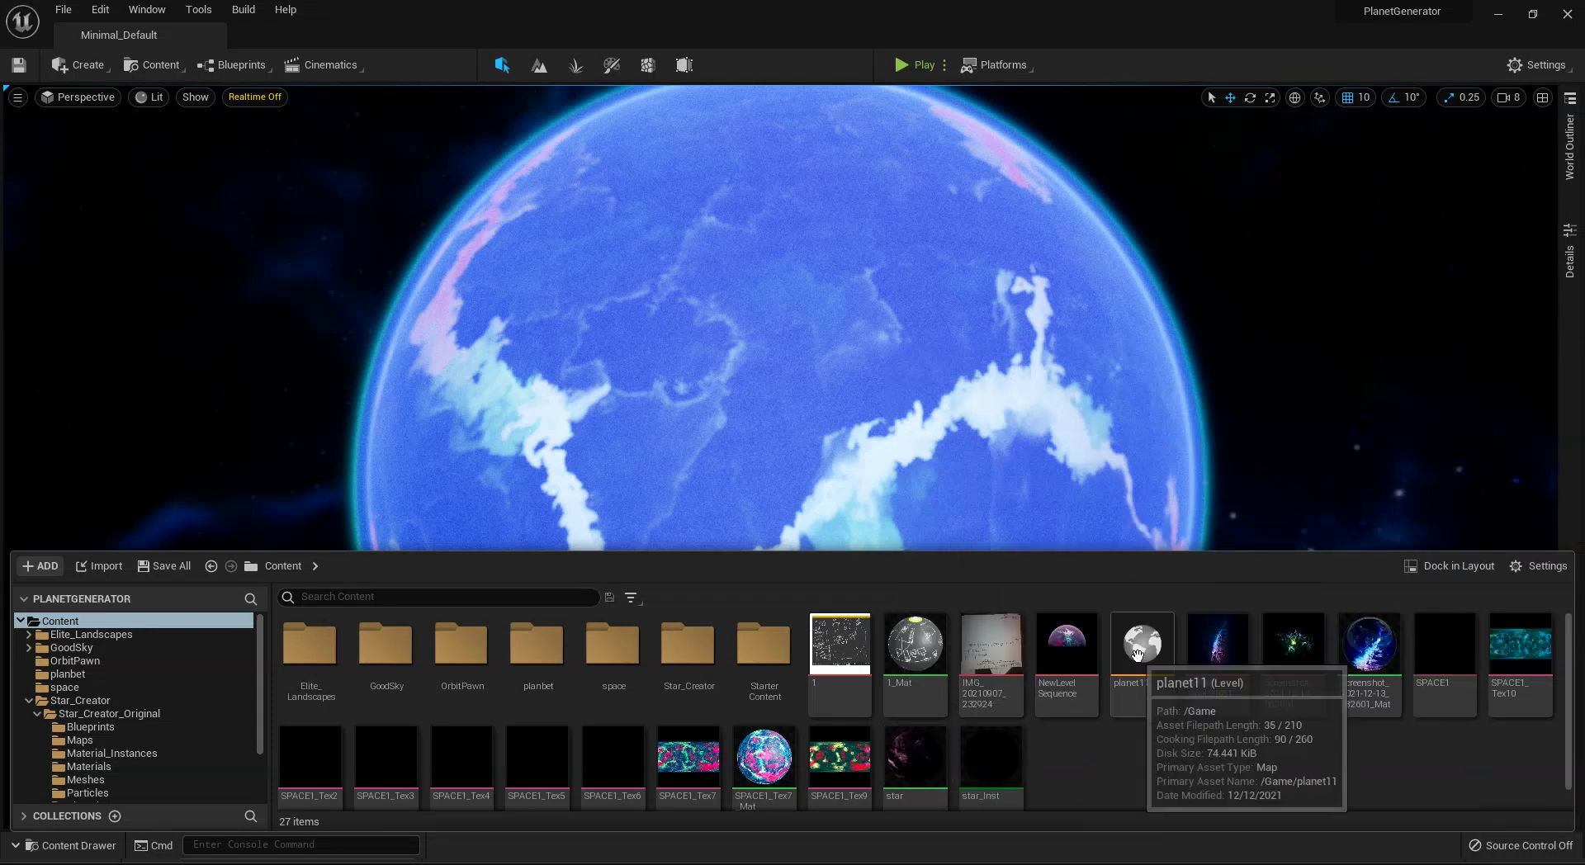
left_click_drag(1138, 655, 538, 659)
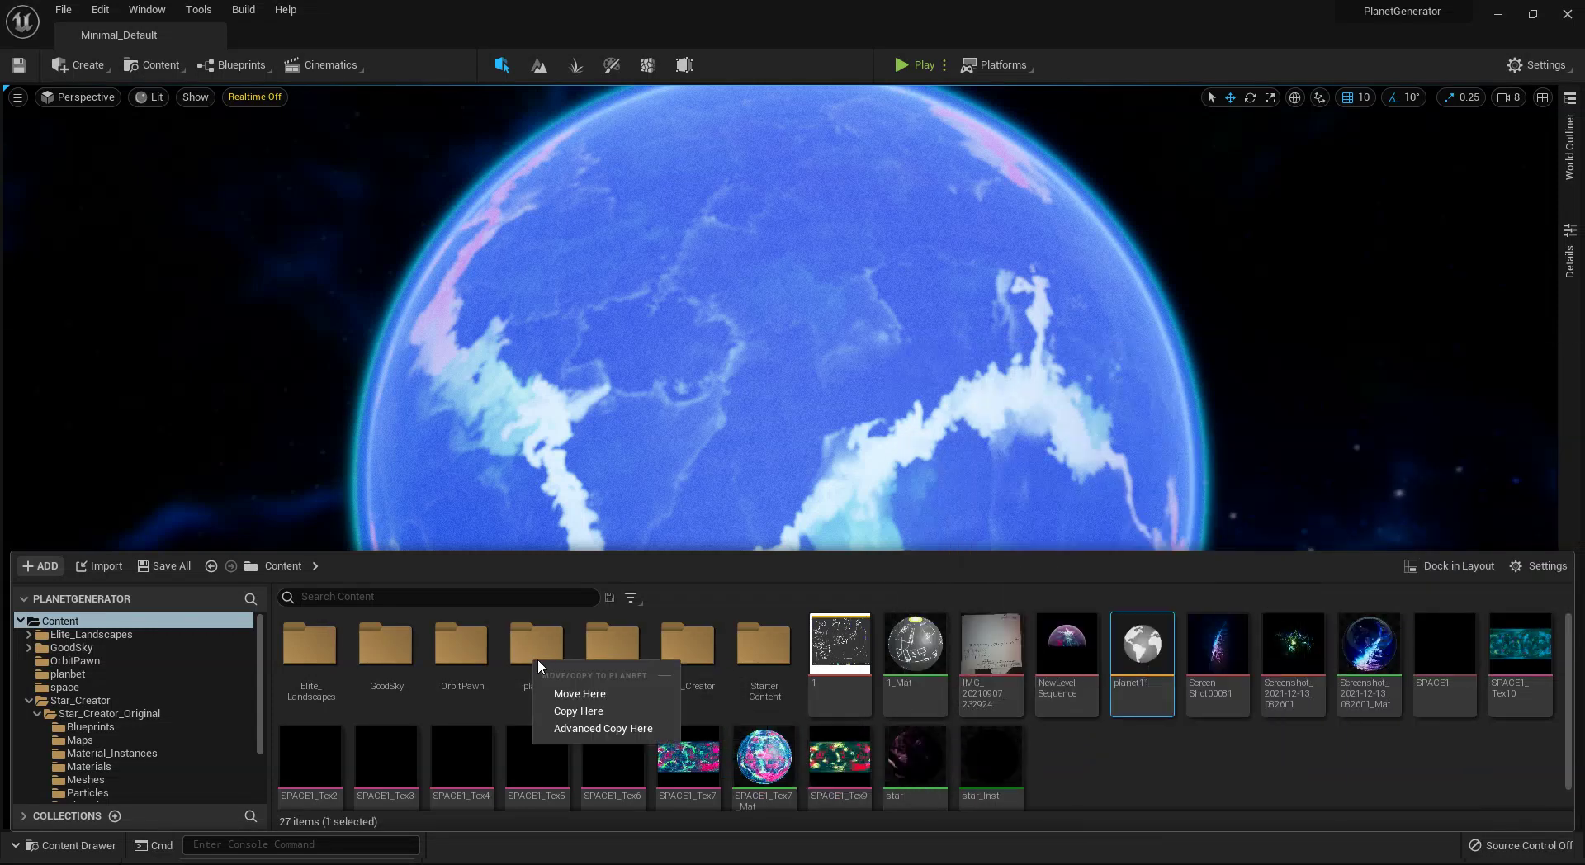
left_click(572, 695)
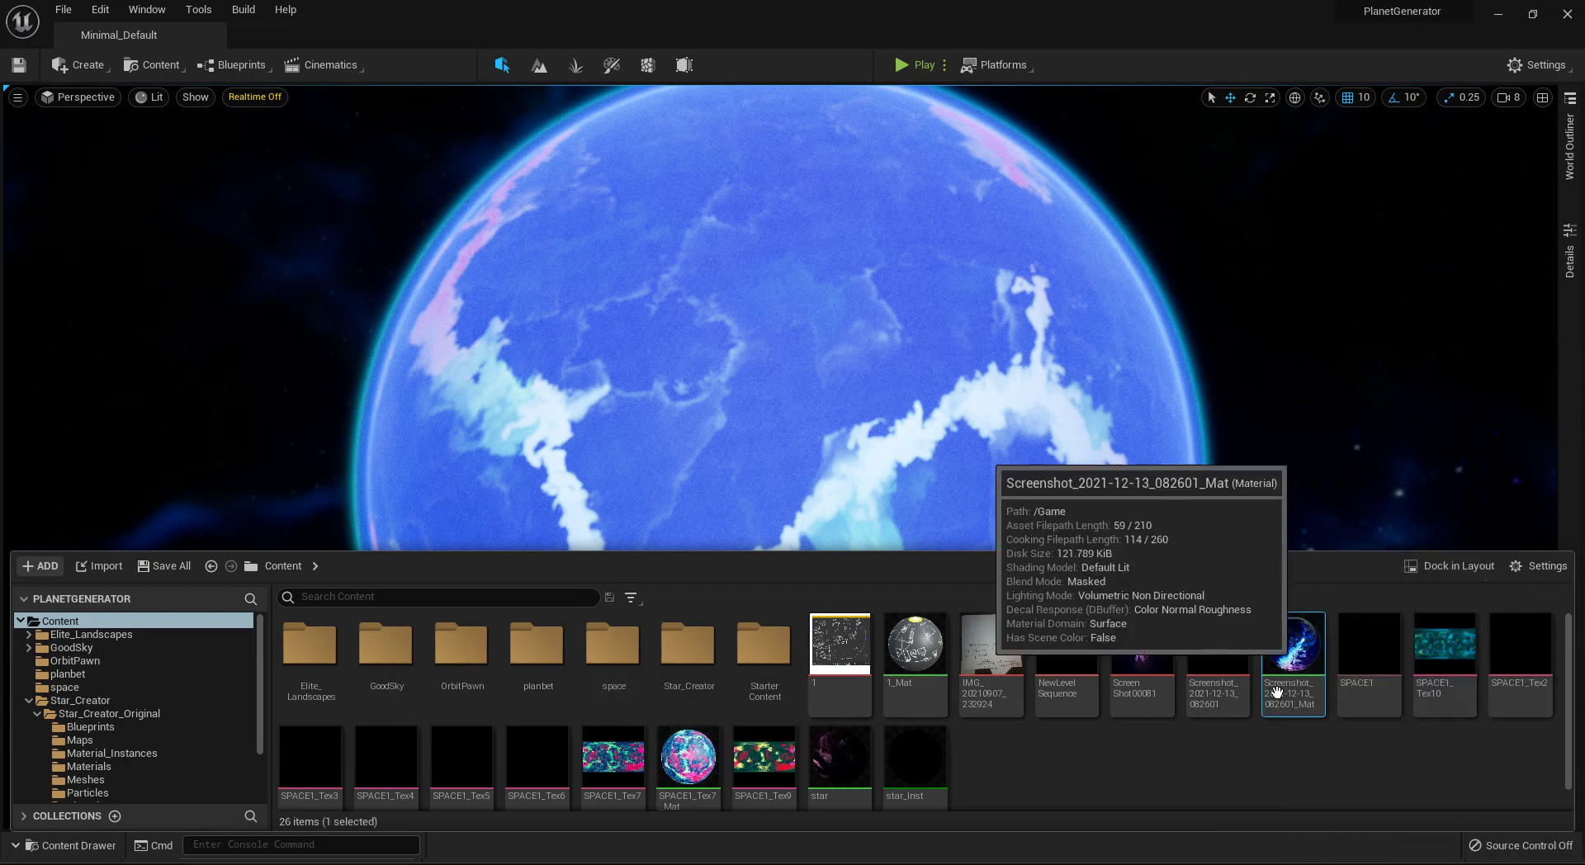
mouse_move(1293, 648)
left_mouse_down()
mouse_move(692, 677)
mouse_move(551, 658)
left_mouse_up()
left_click(619, 687)
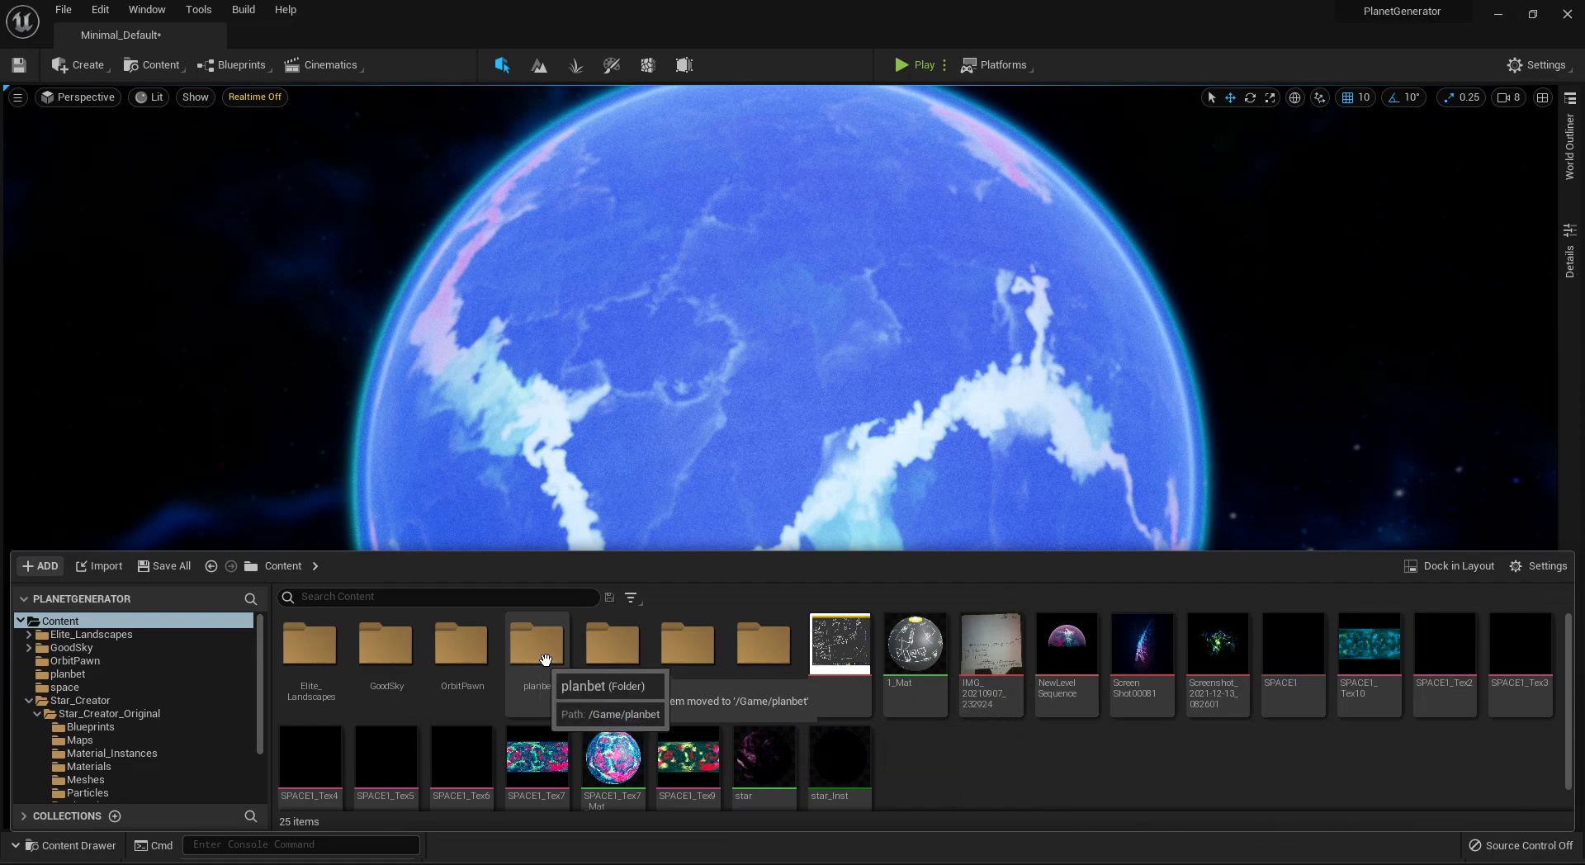
- Check the space and planbet folder contents, then select planbet, space and Star_Creator together
double_click(632, 646)
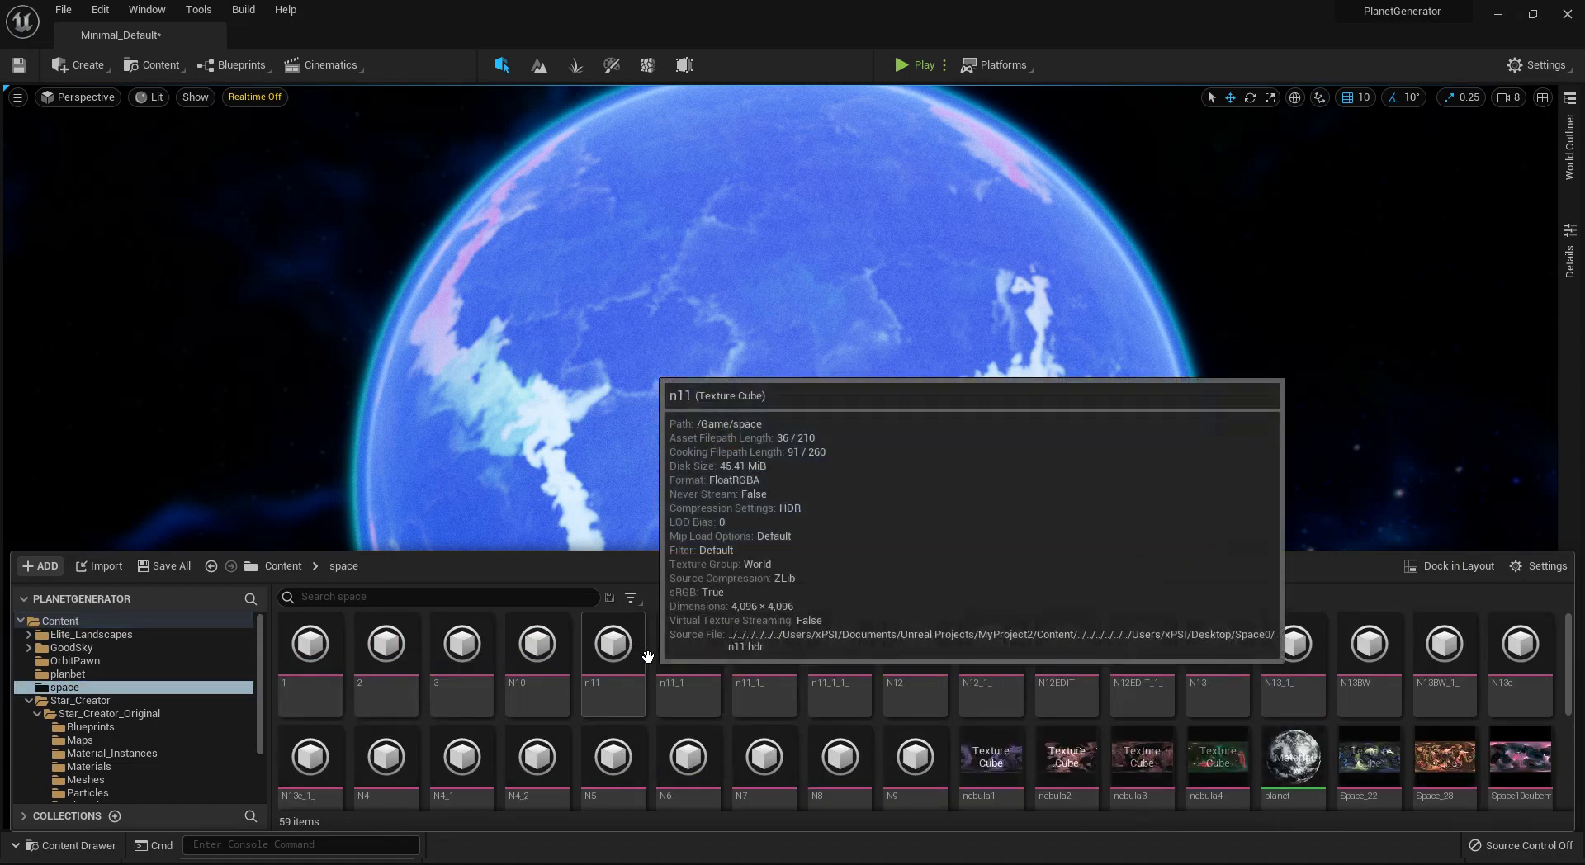
key("alt+Left")
double_click(551, 644)
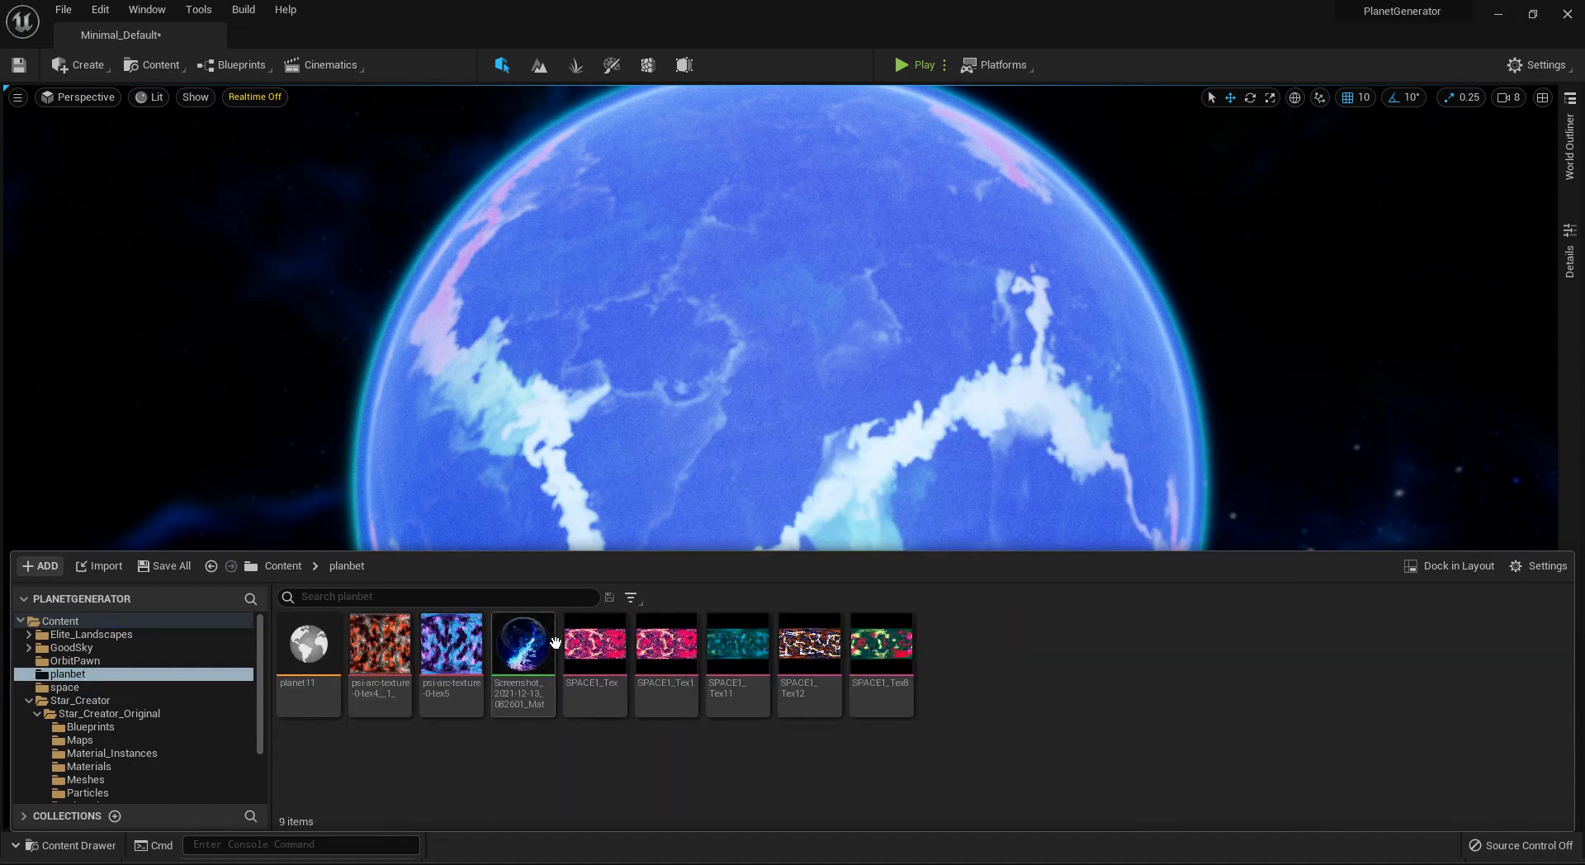
key("alt+Left")
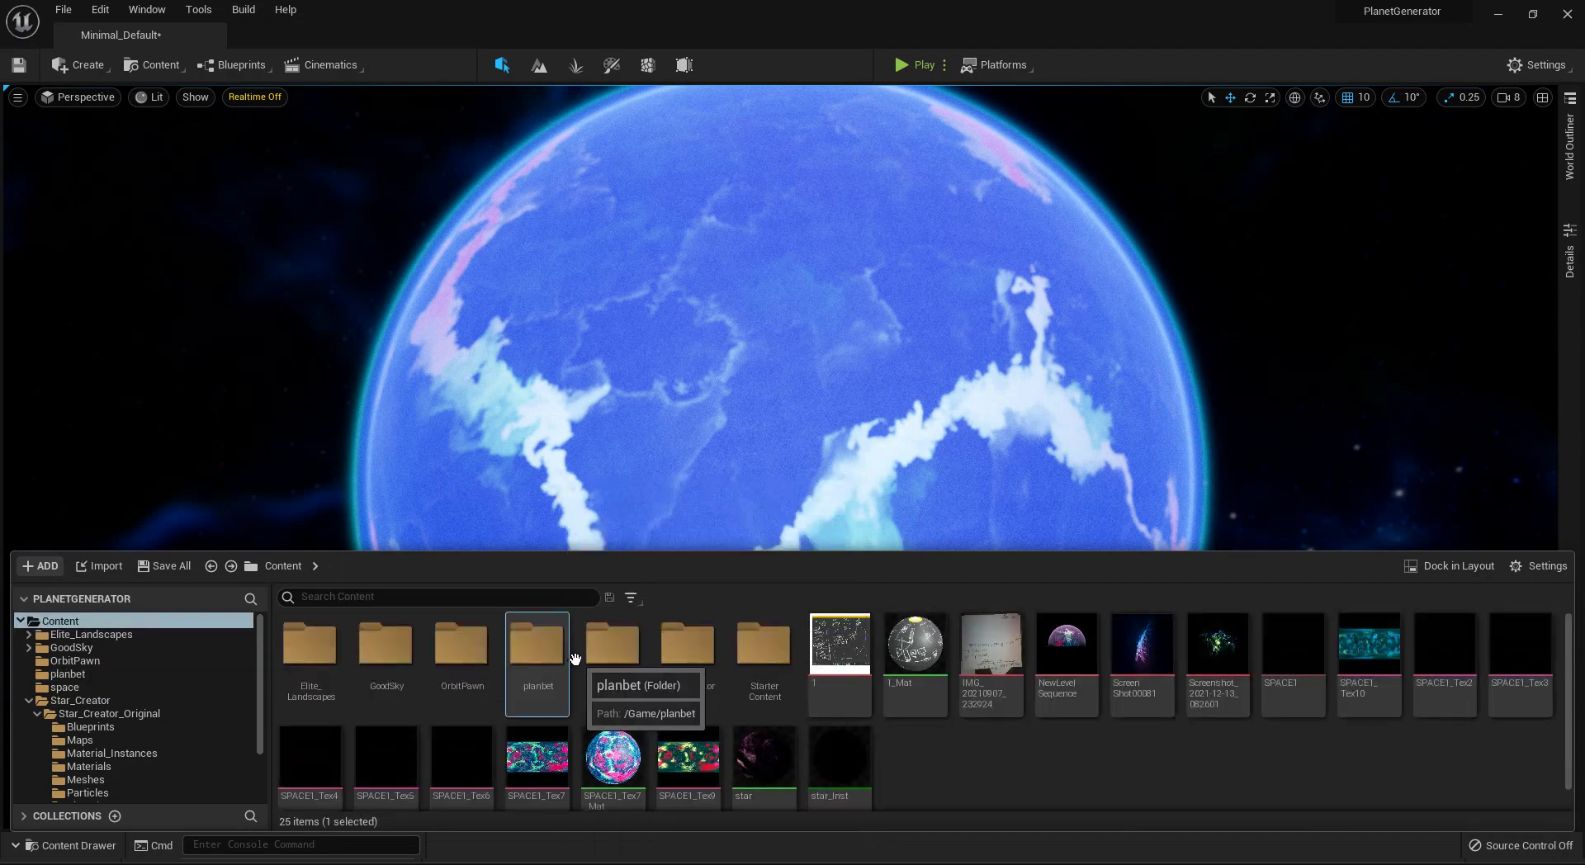
left_click(687, 652, "shift")
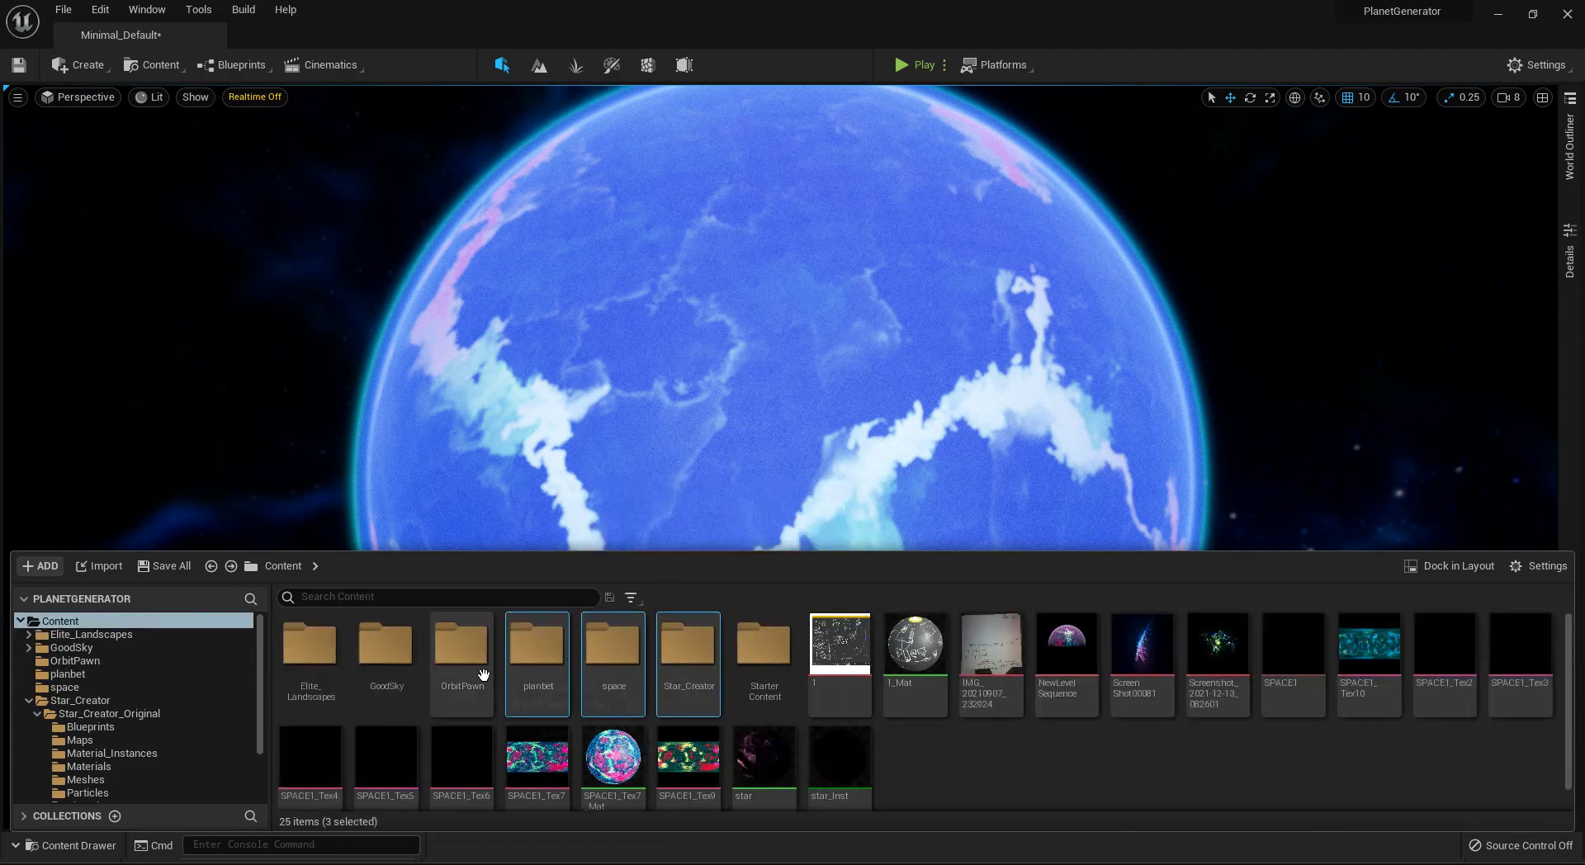
- Start migrating the selected folders, saving the level first
right_click(659, 656)
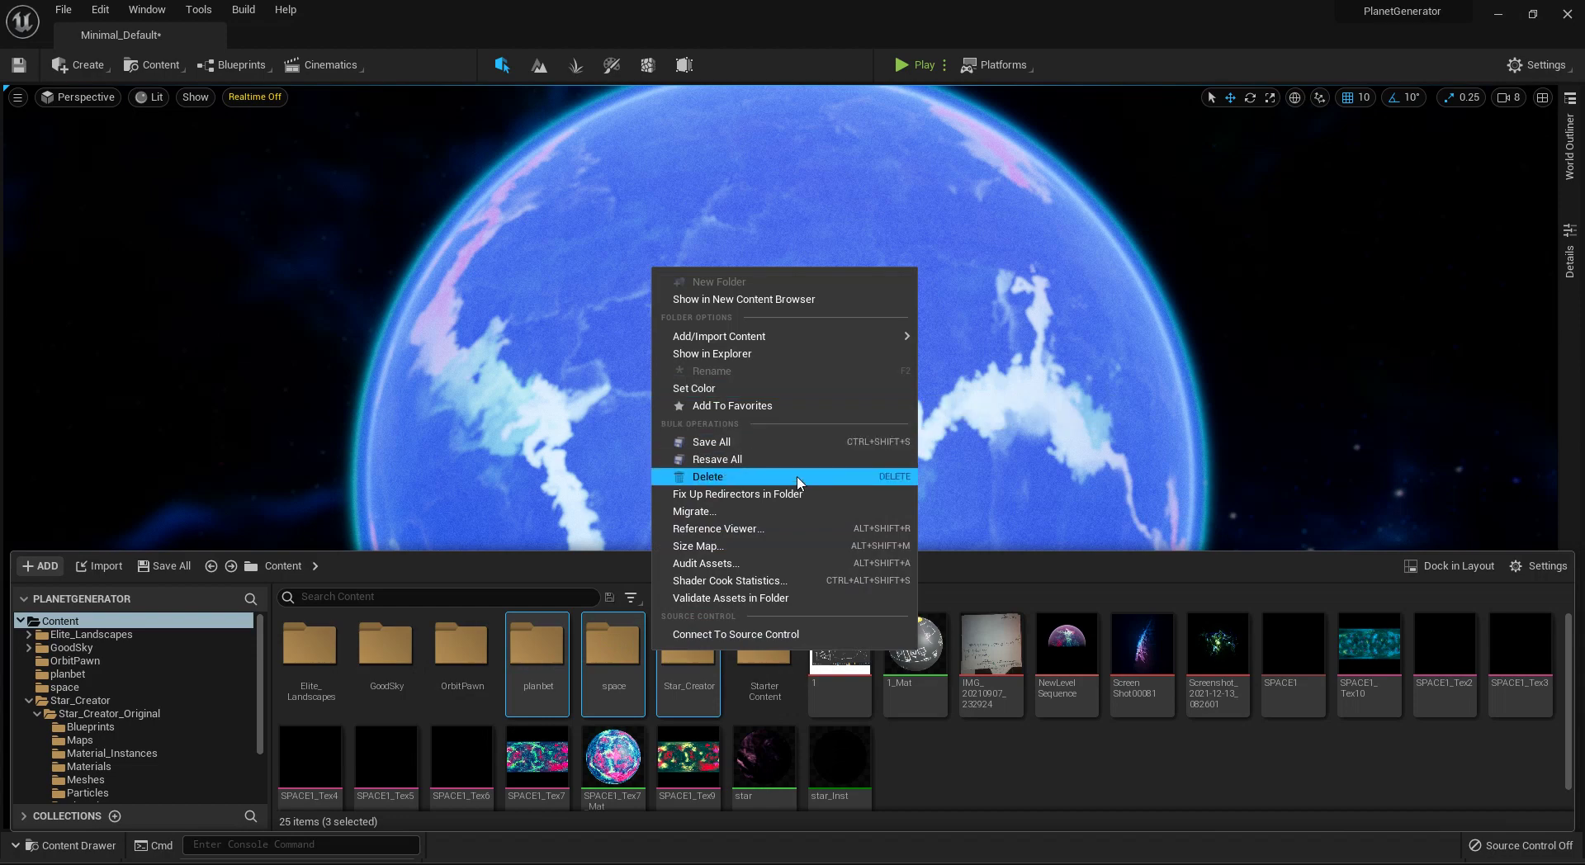
left_click(781, 510)
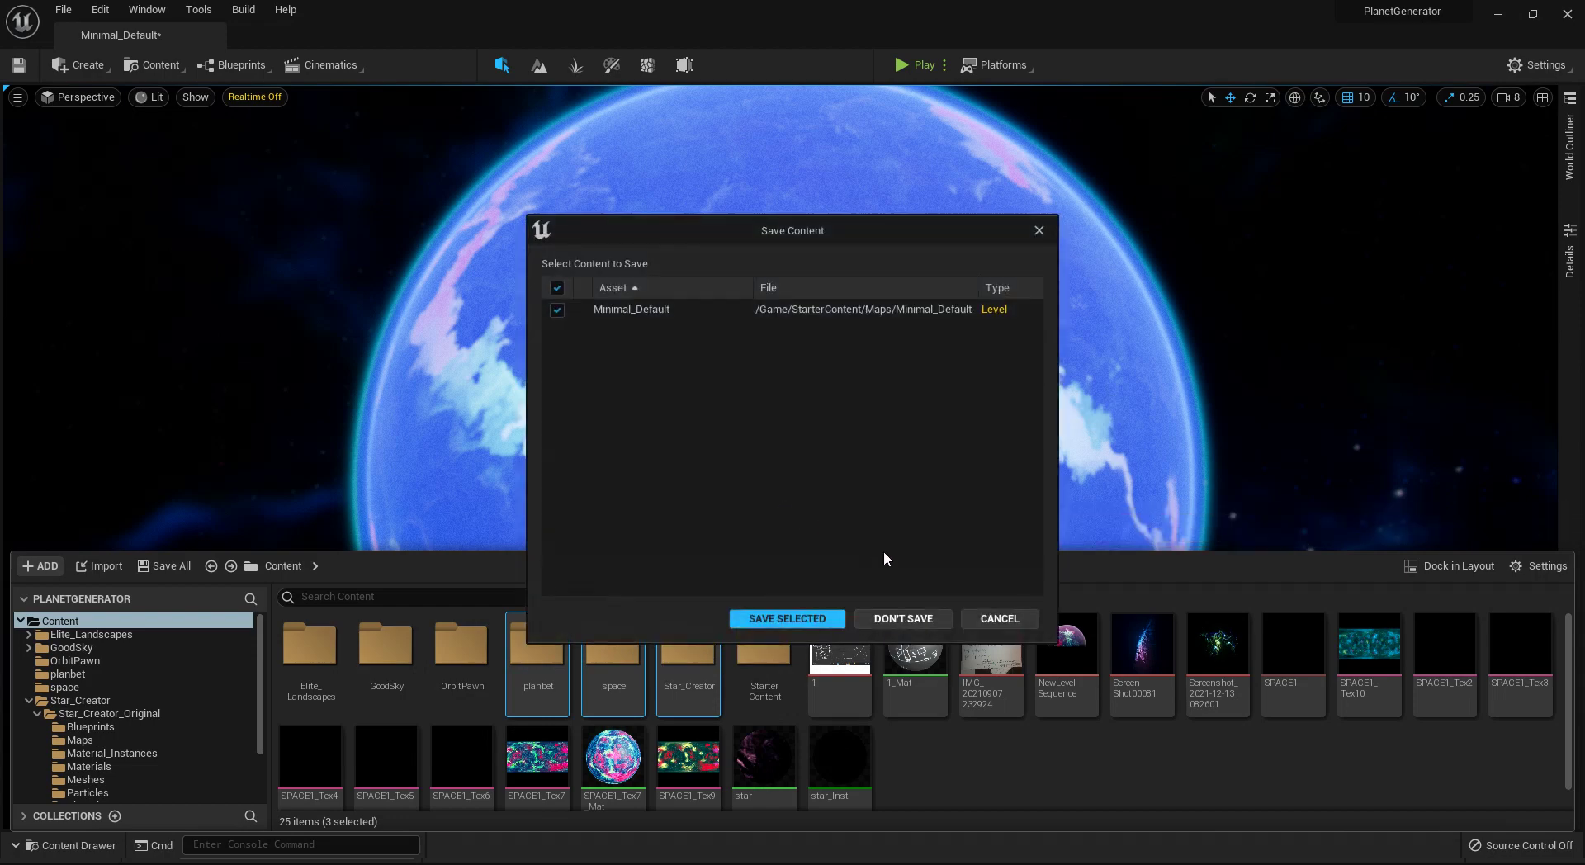
left_click(817, 623)
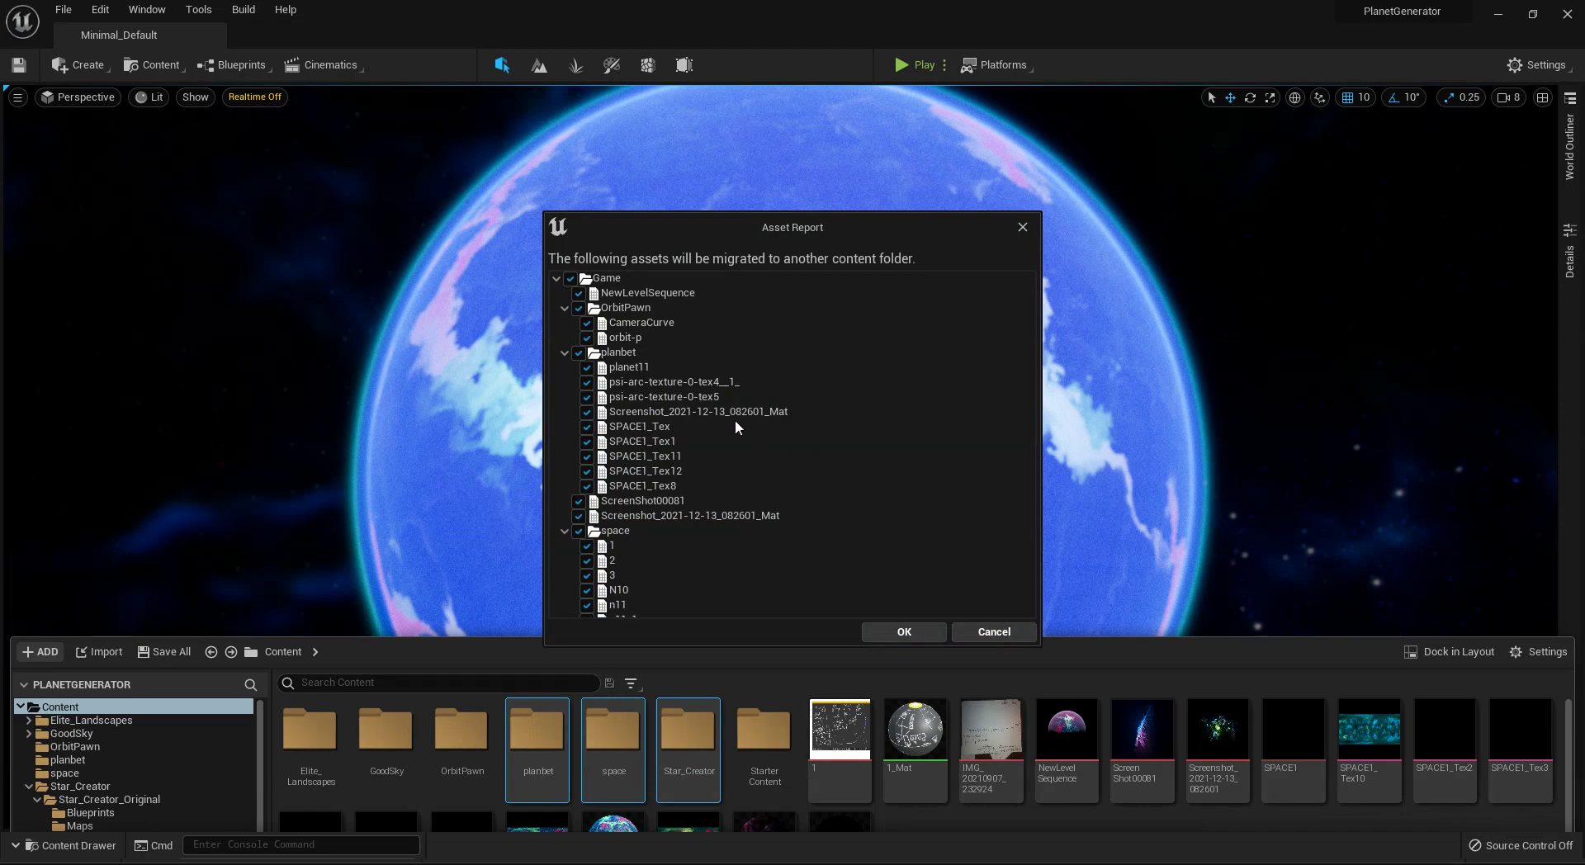
- Collapse and expand the OrbitPawn, planbet, space, Star_Creator and StarterContent folders in the asset report
left_click(564, 307)
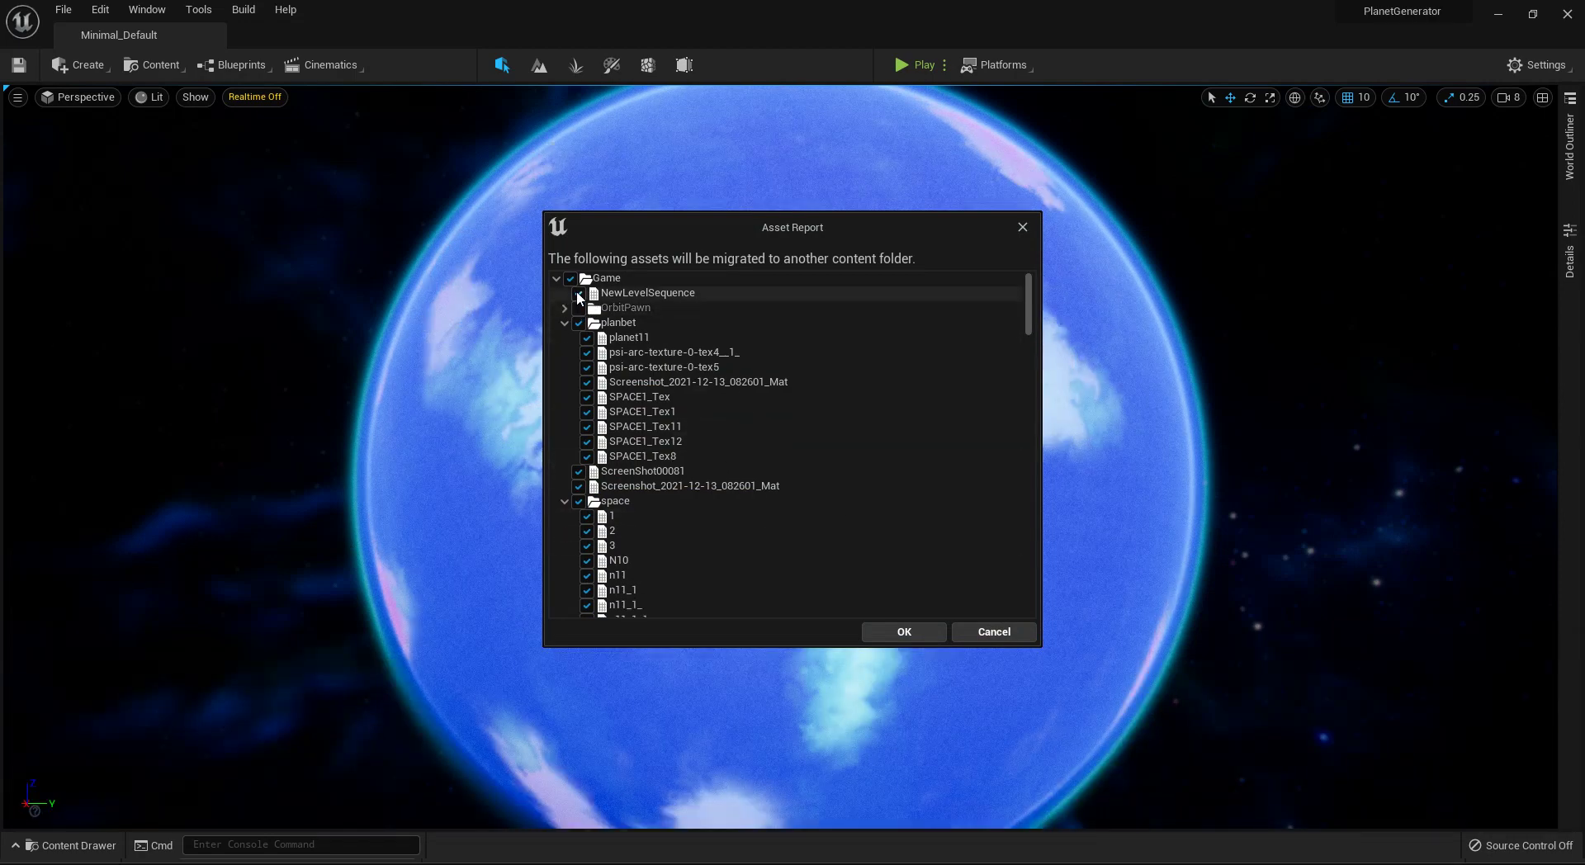
left_click(564, 321)
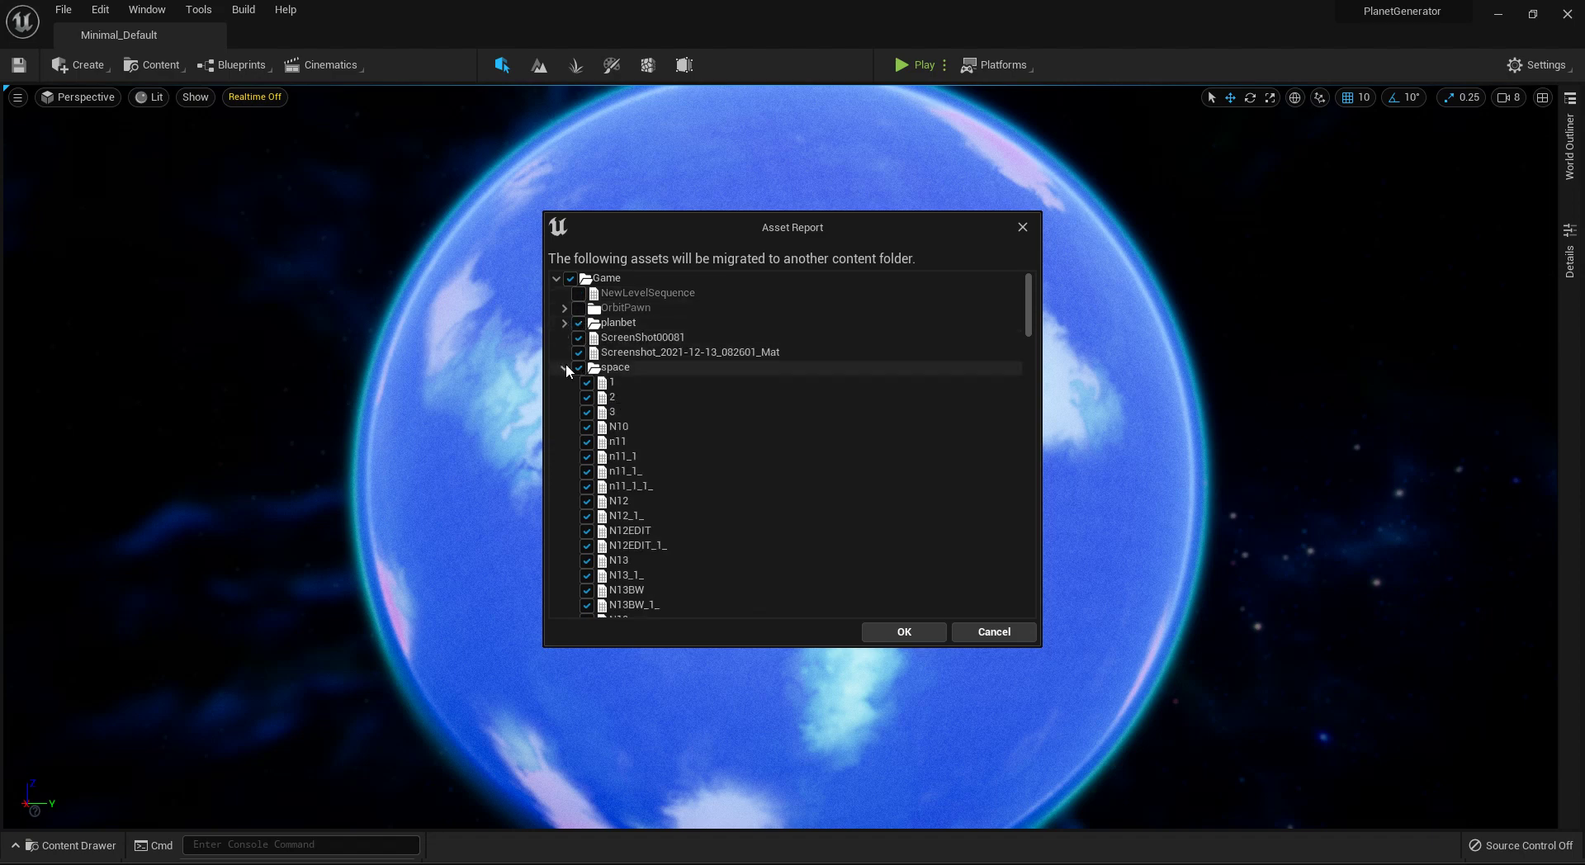
left_click(566, 368)
left_click(565, 322)
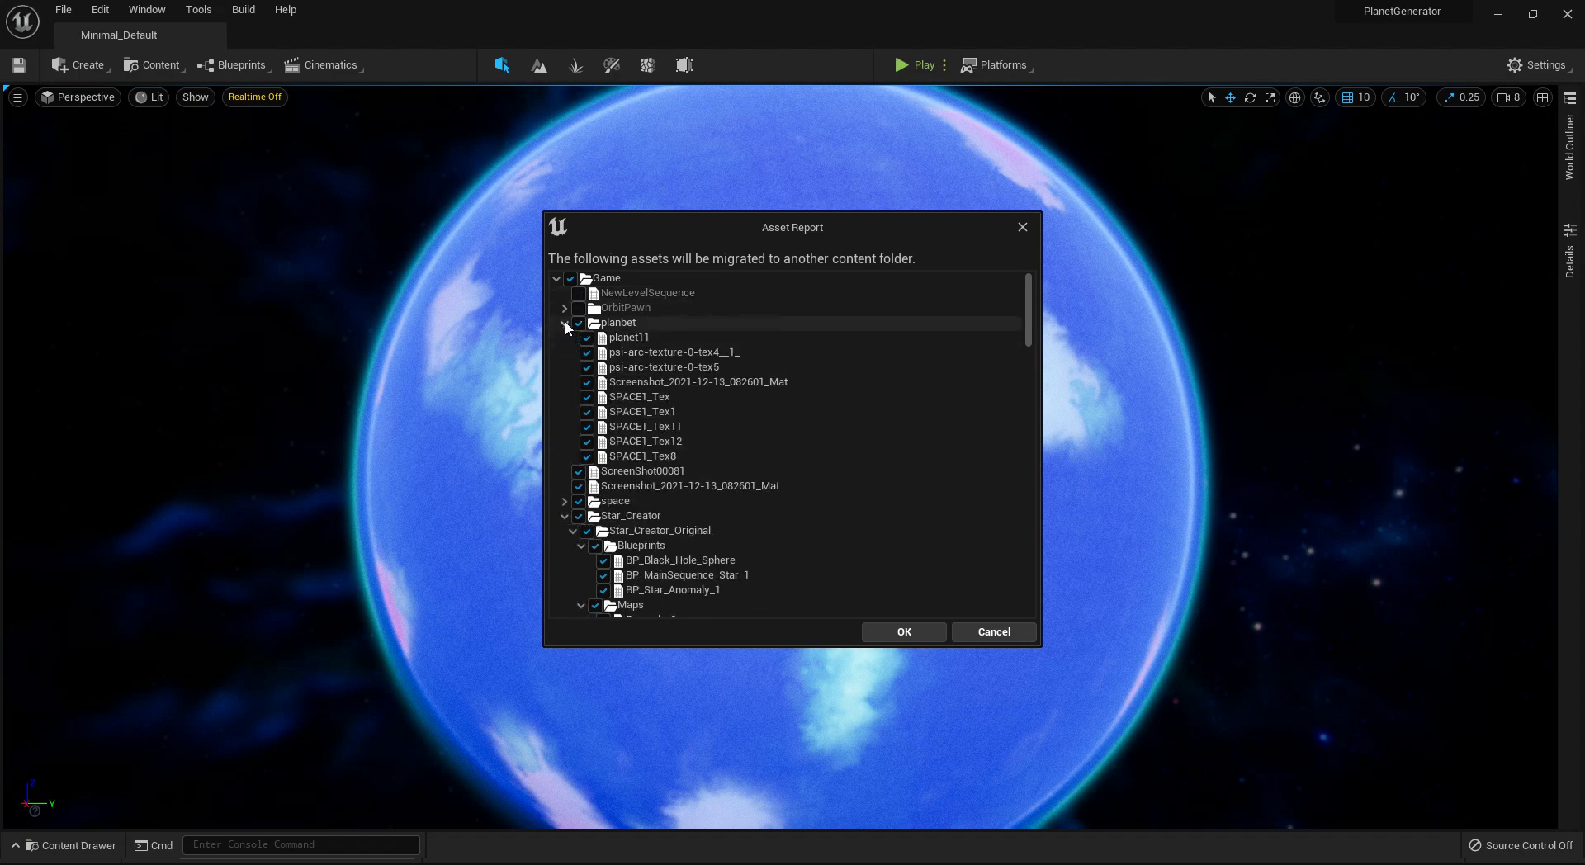
left_click(565, 323)
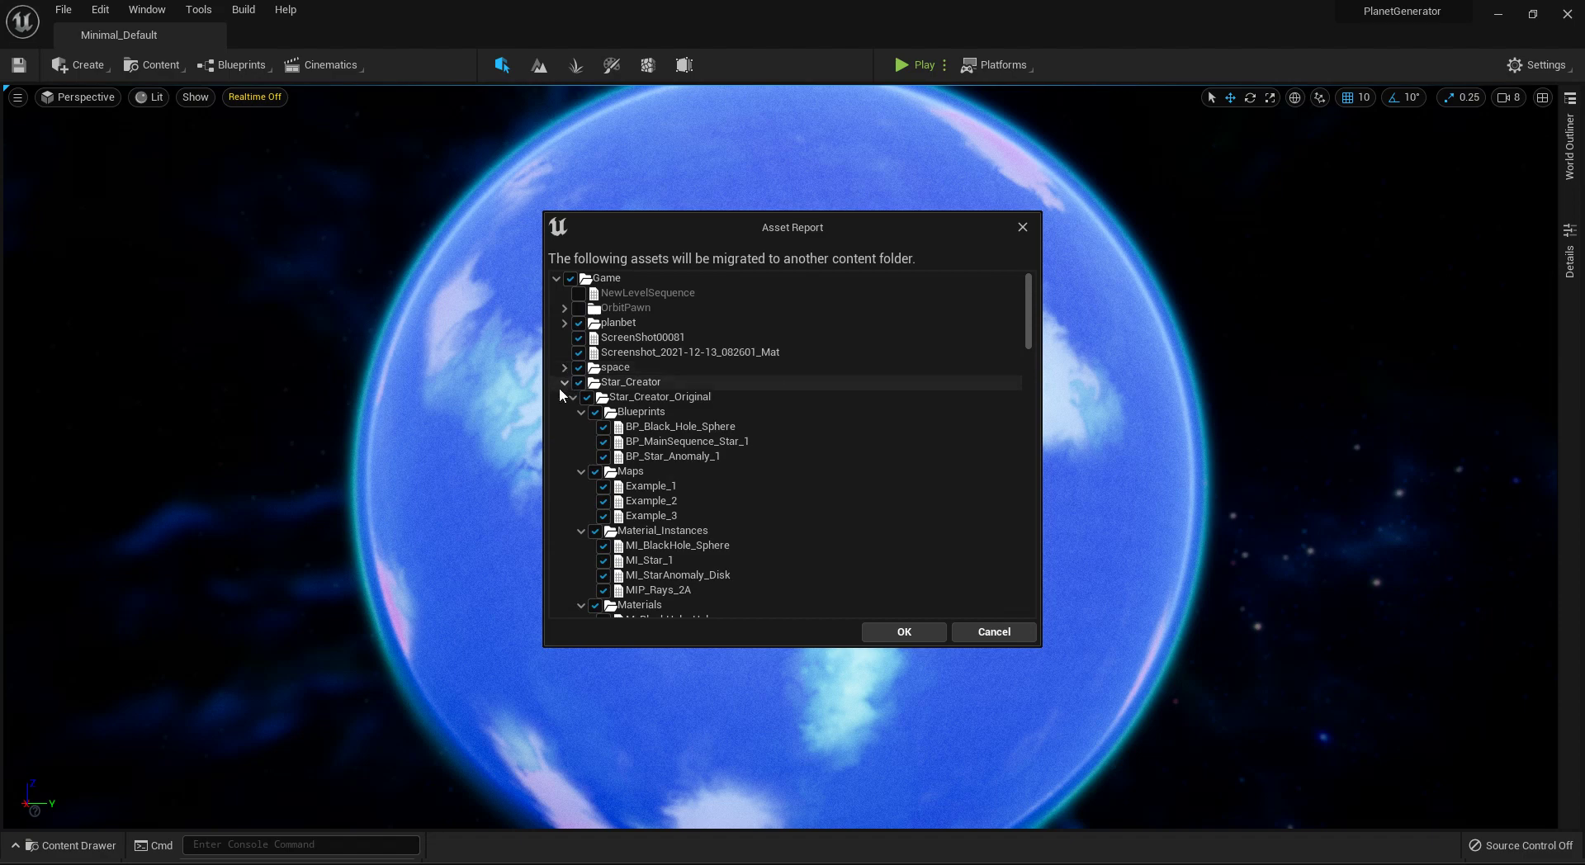
left_click(562, 384)
left_click(566, 323)
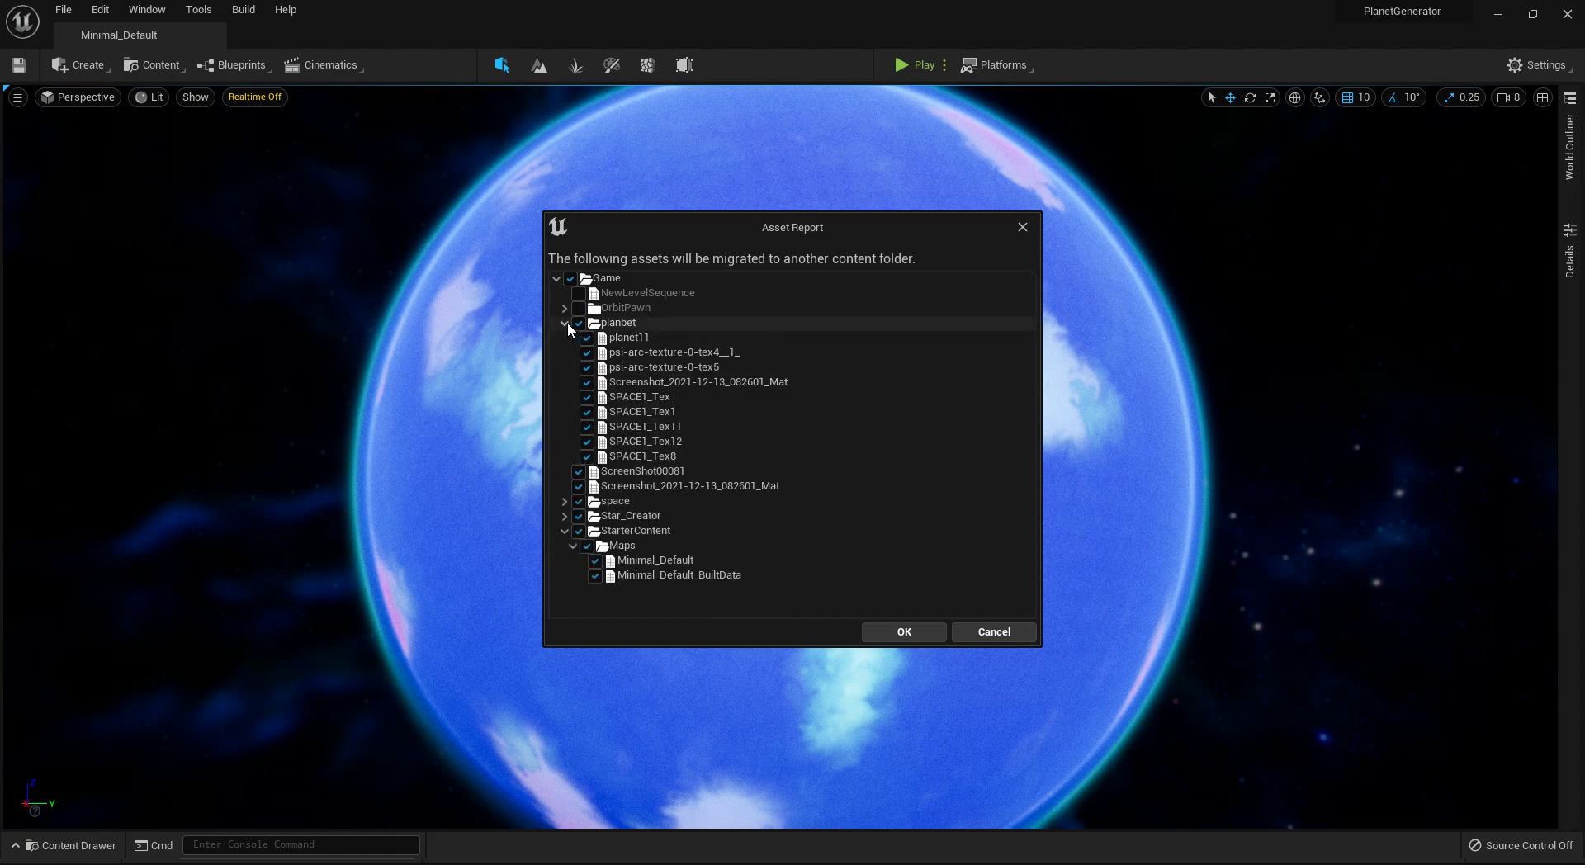
left_click(566, 323)
left_click(563, 397)
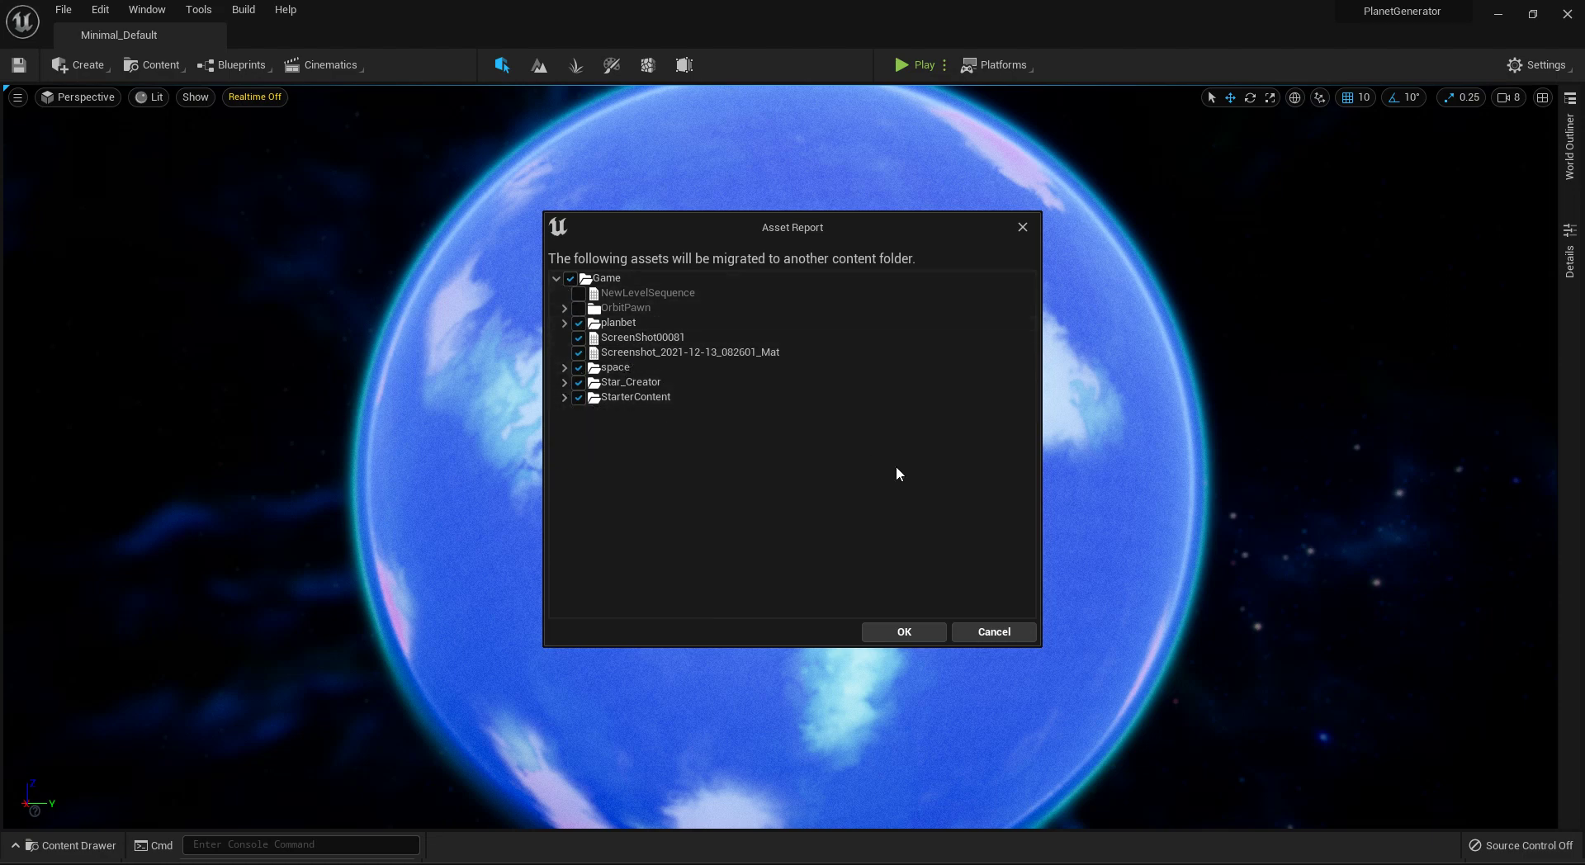
- Include NewLevelSequence, leave OrbitPawn excluded, and accept the asset report
left_click(579, 293)
left_click(579, 308)
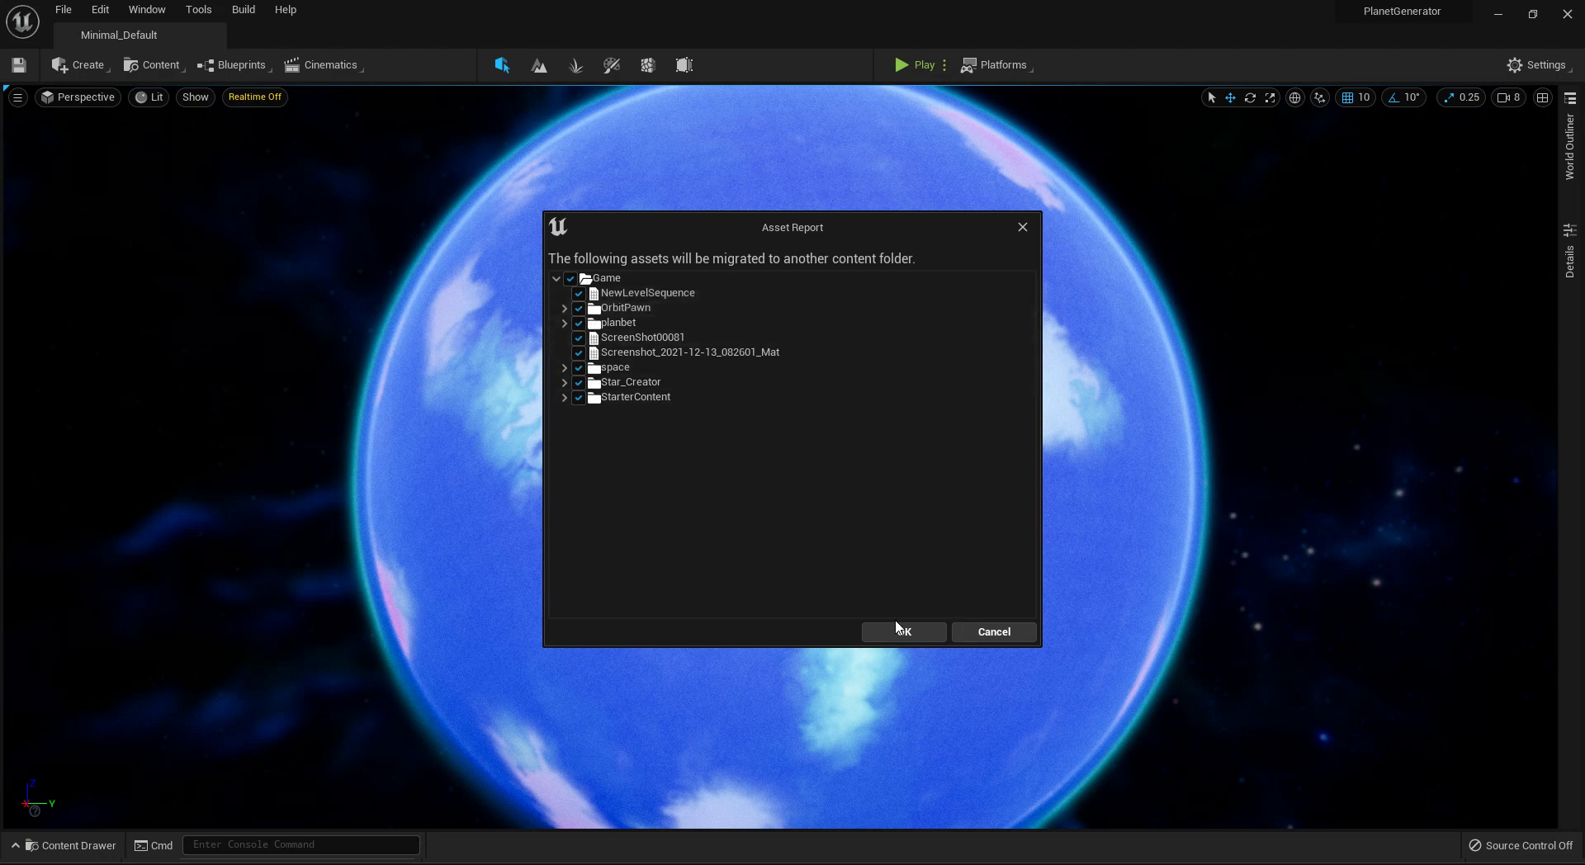
left_click(579, 308)
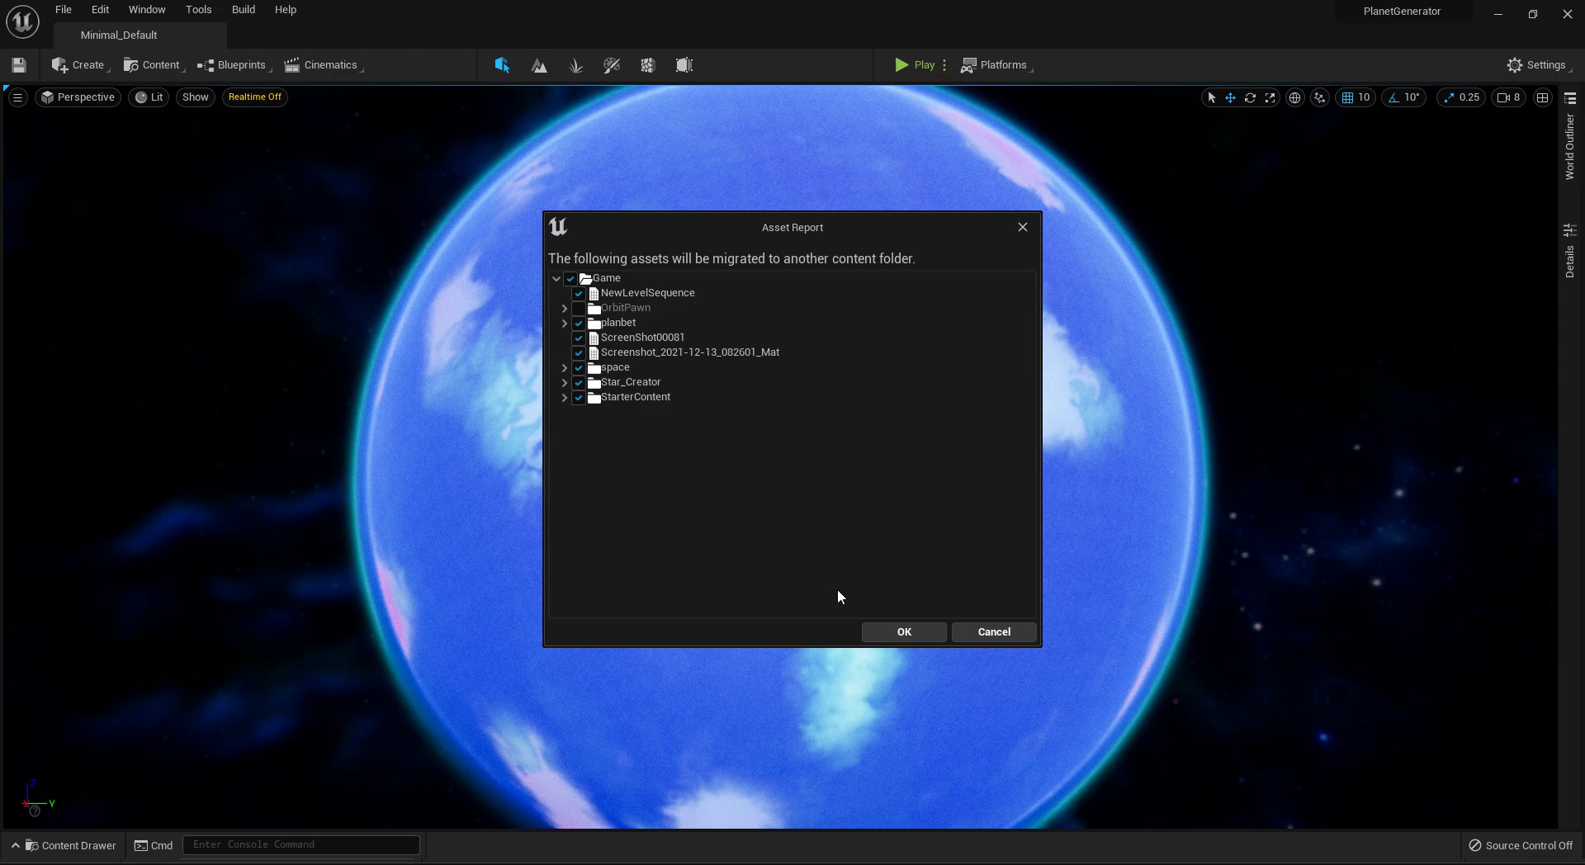
left_click(913, 637)
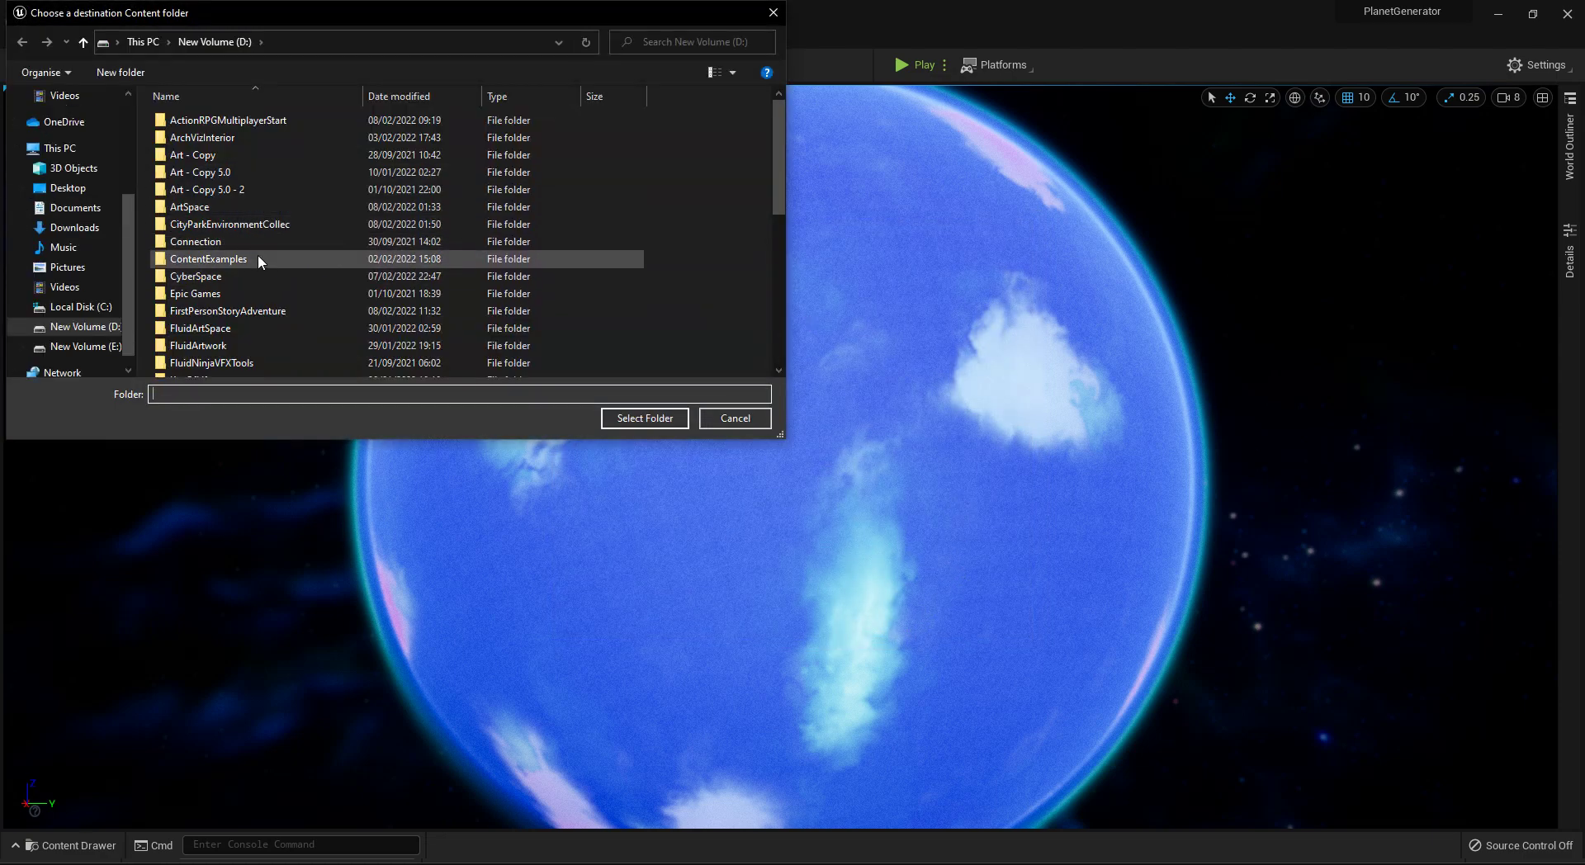
- Pick CyberSpace's Content folder as the migration destination, then bring the CyberSpace editor forward
left_click(258, 280)
double_click(257, 280)
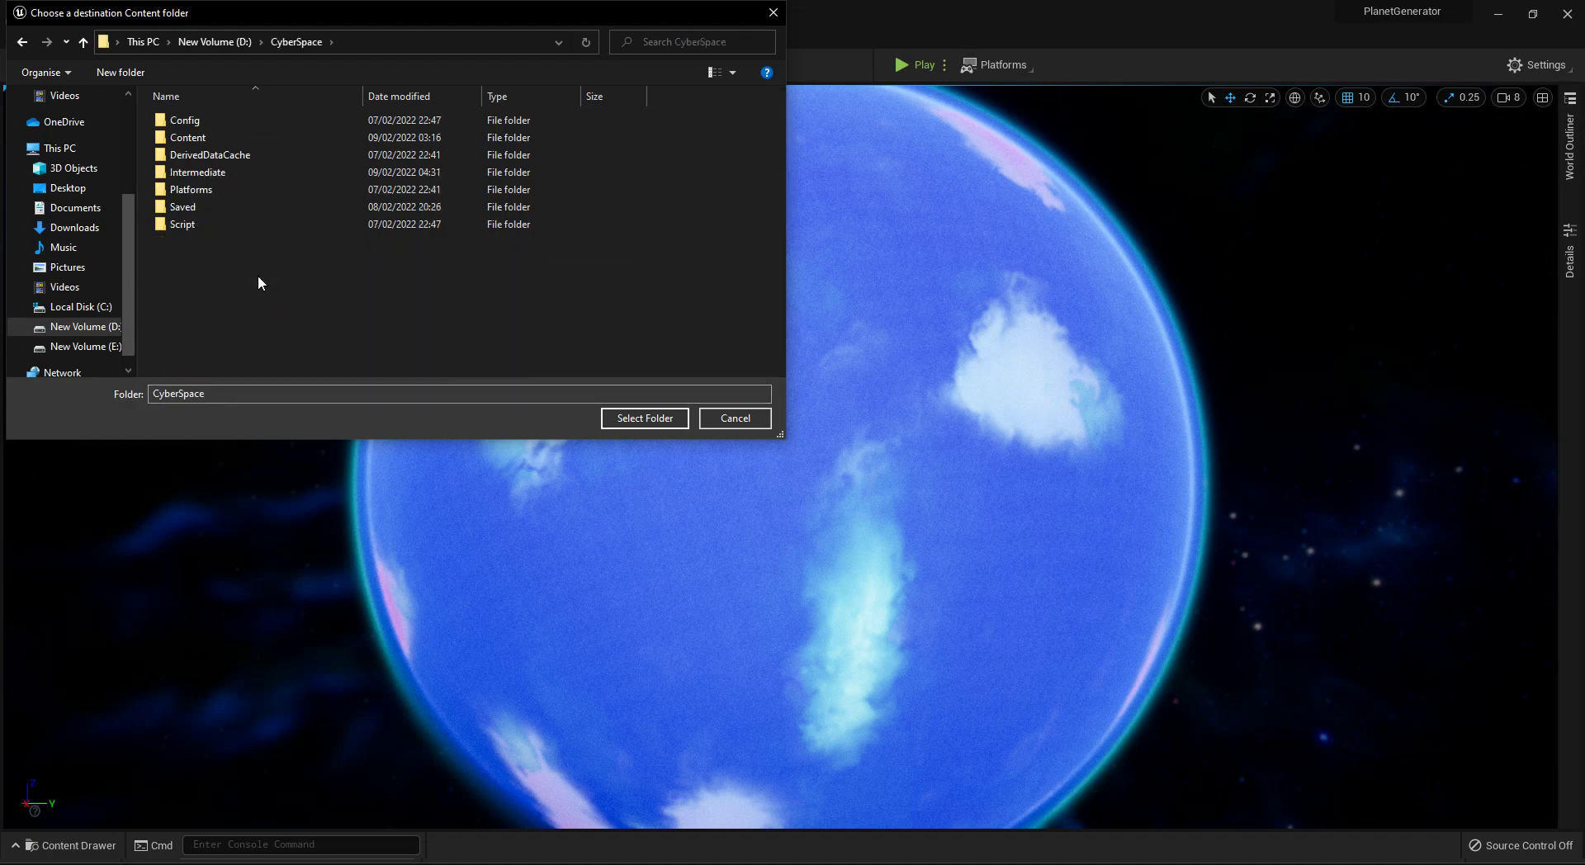
double_click(256, 140)
left_click(646, 417)
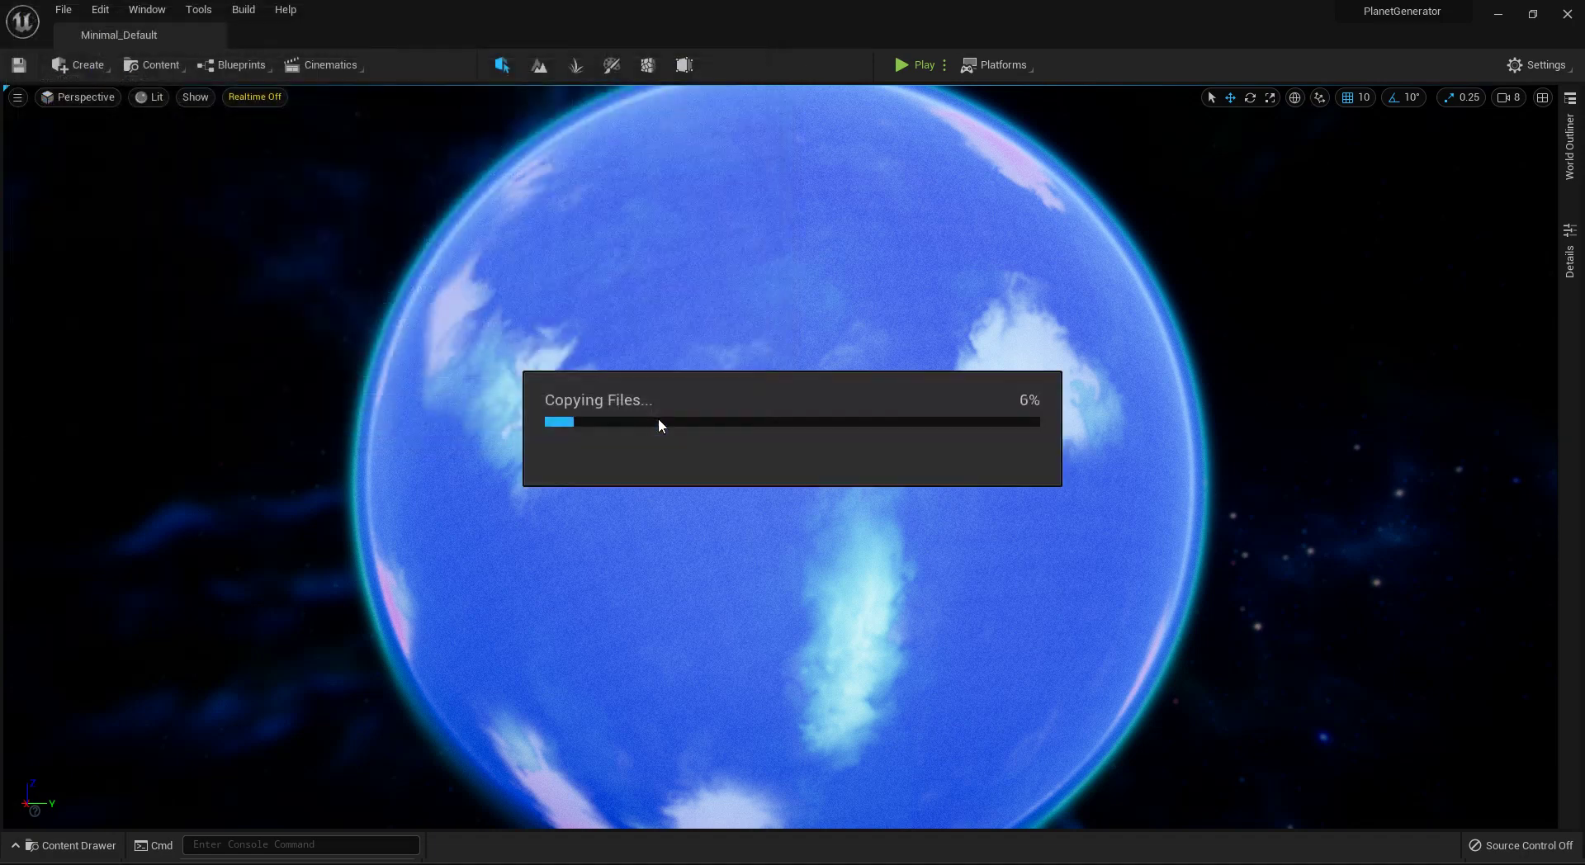
mouse_move(622, 856)
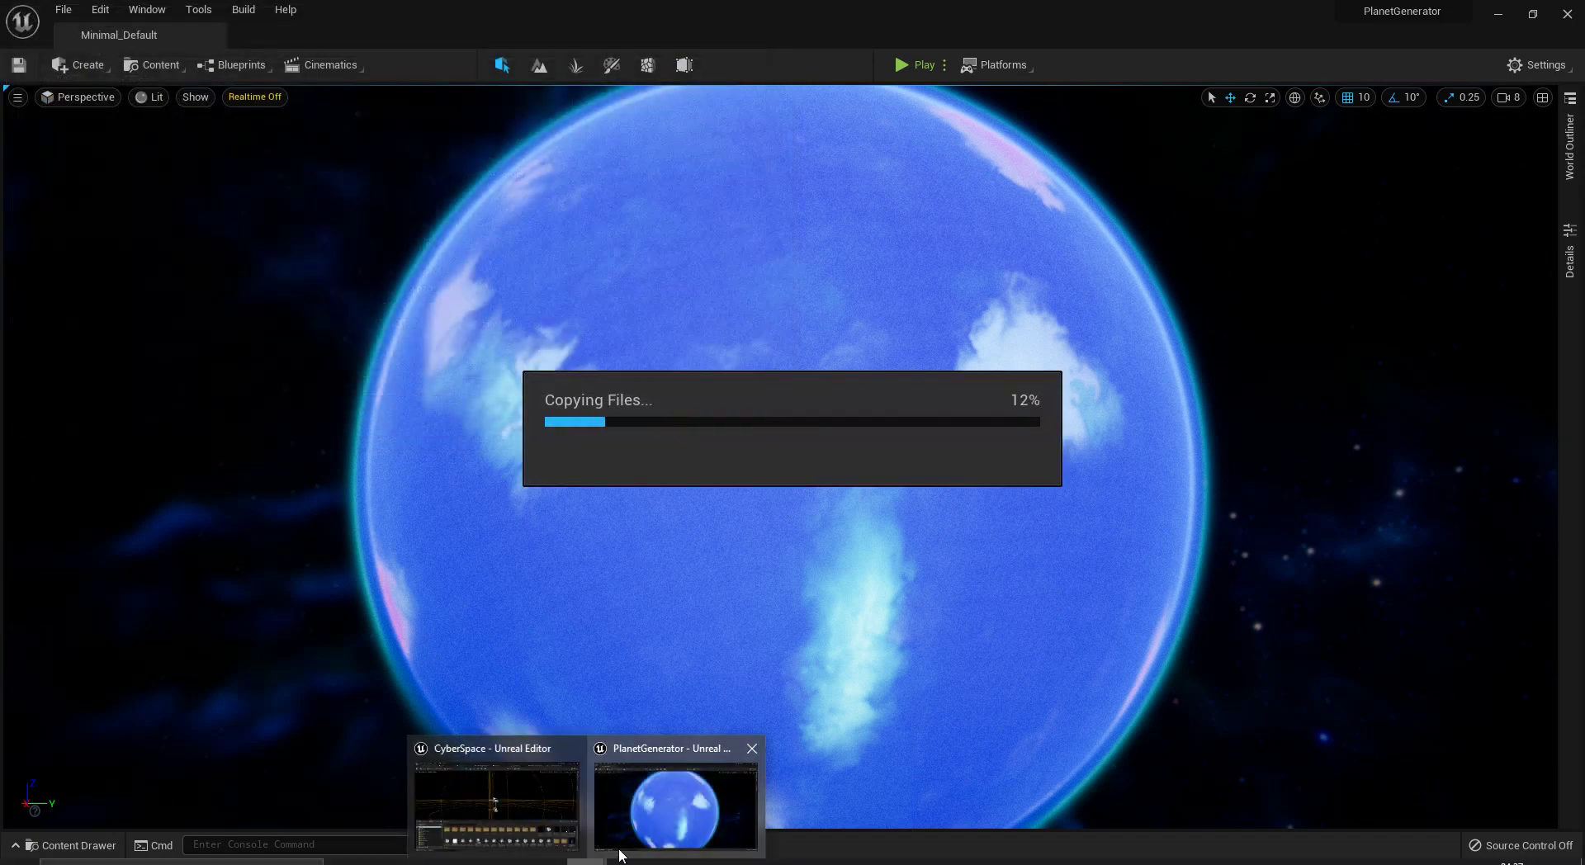
left_click(521, 783)
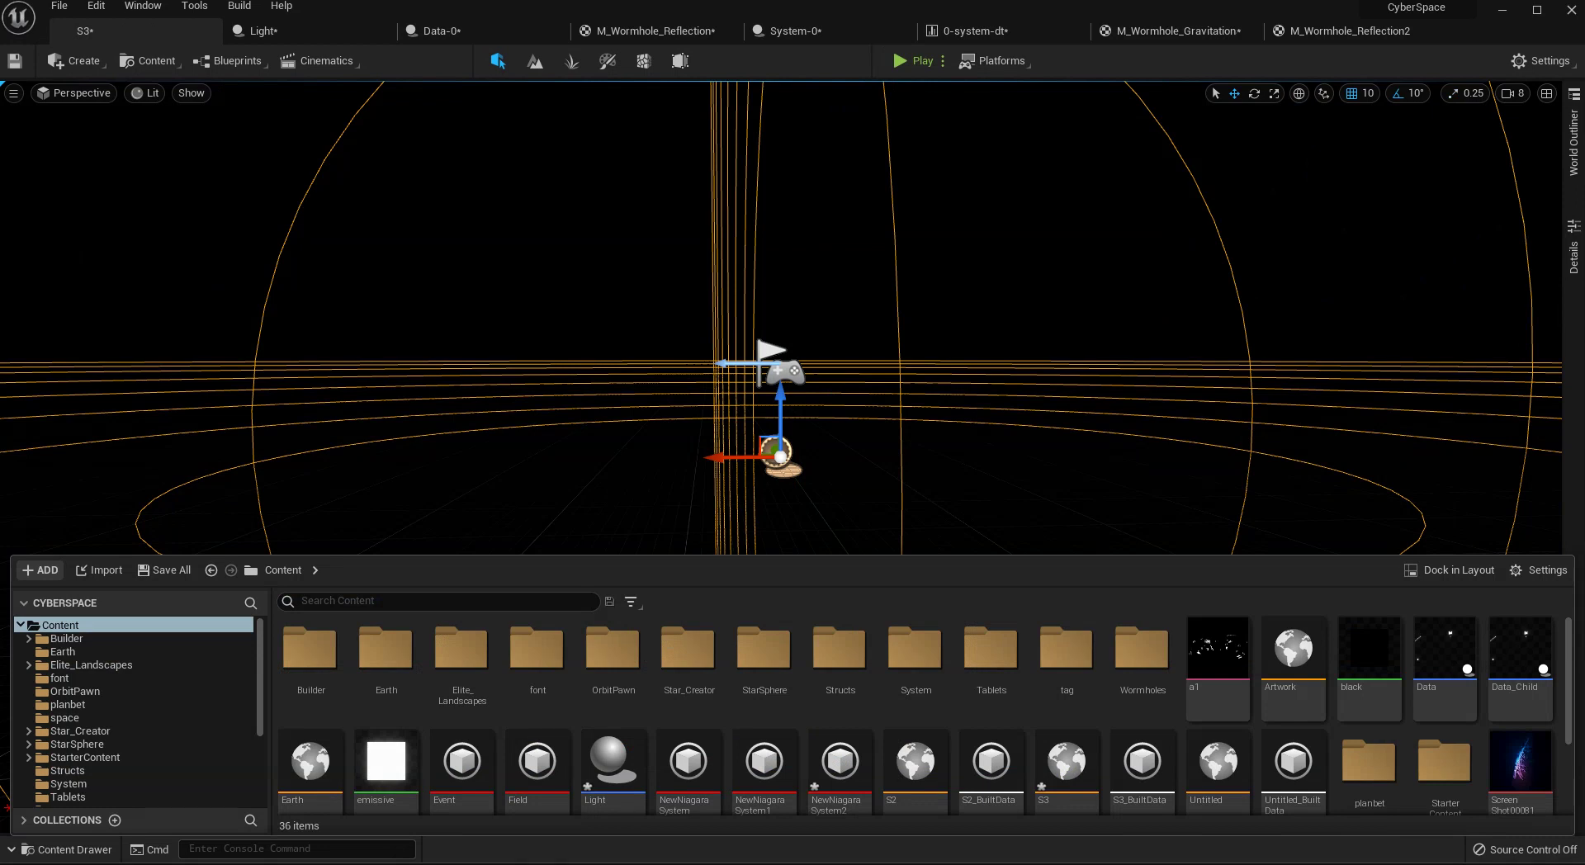
- Bring the CyberSpace editor window back to the front
mouse_move(572, 849)
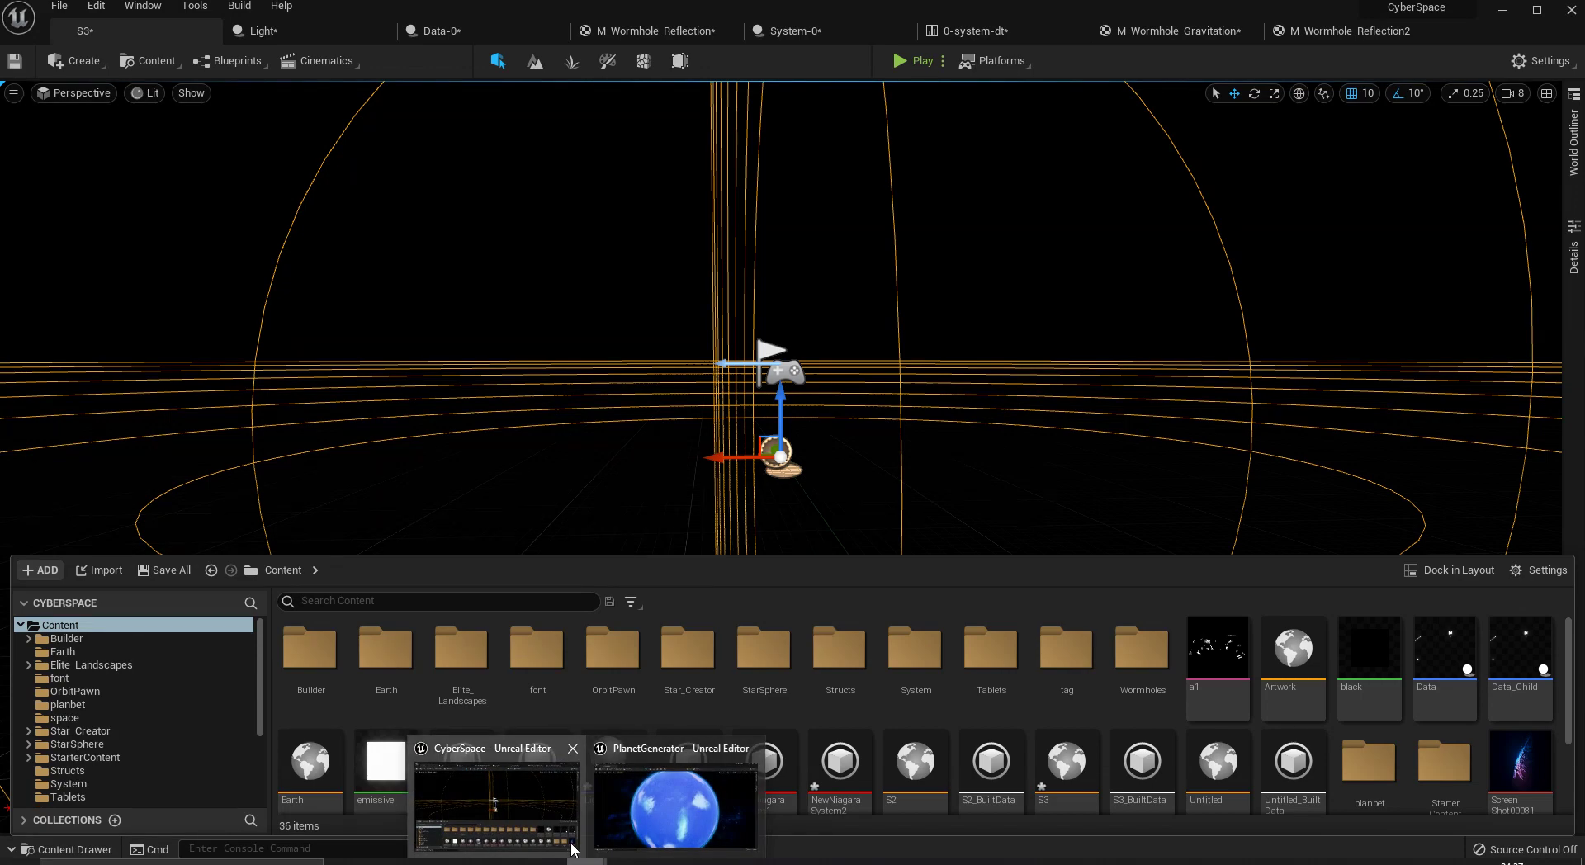
mouse_move(660, 841)
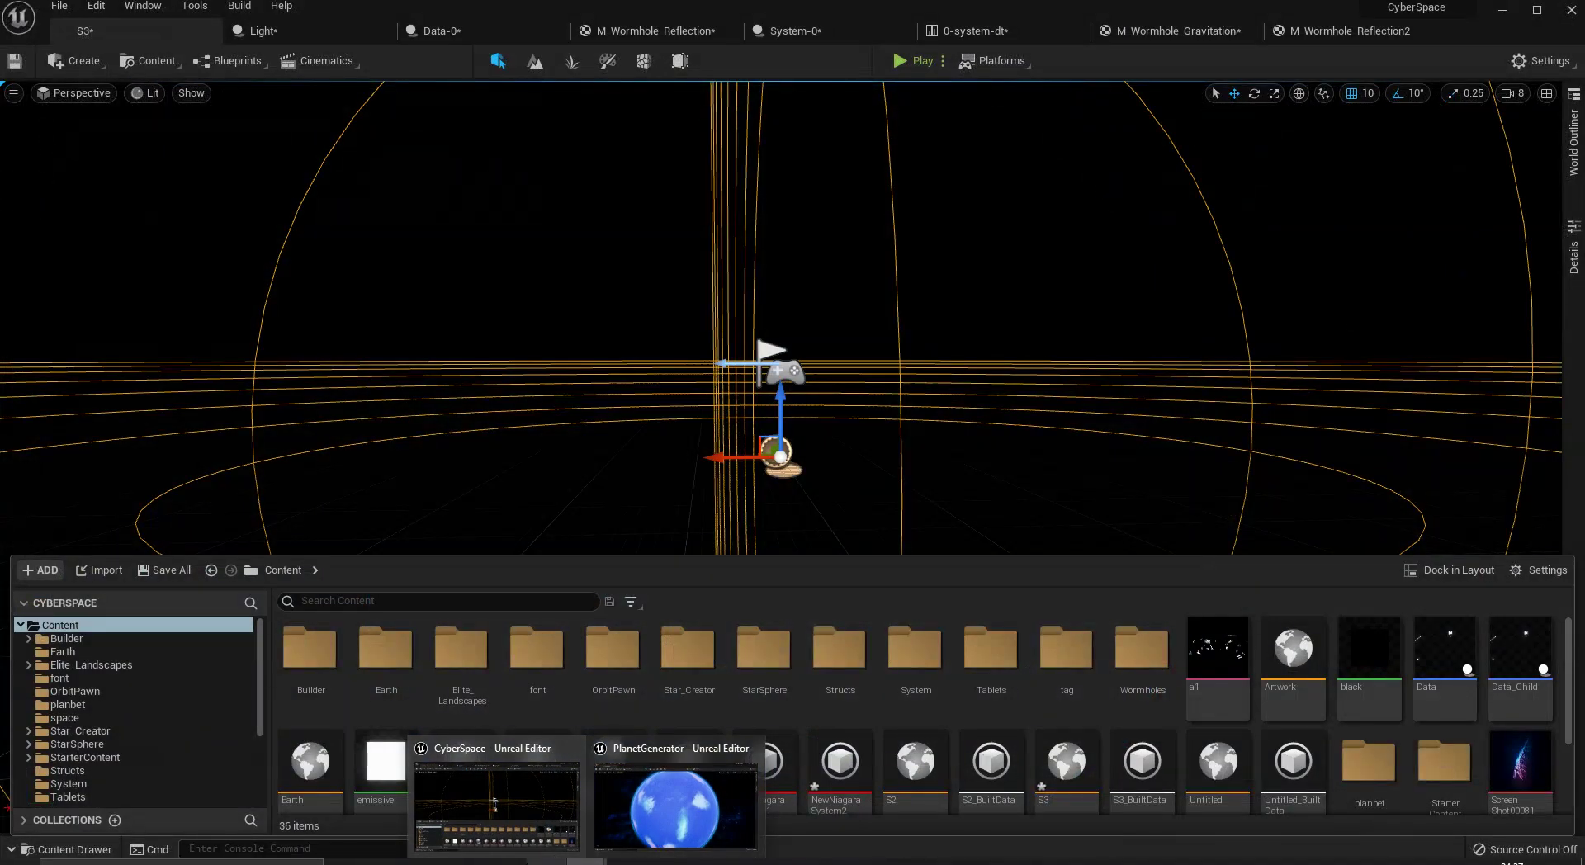
left_click(537, 825)
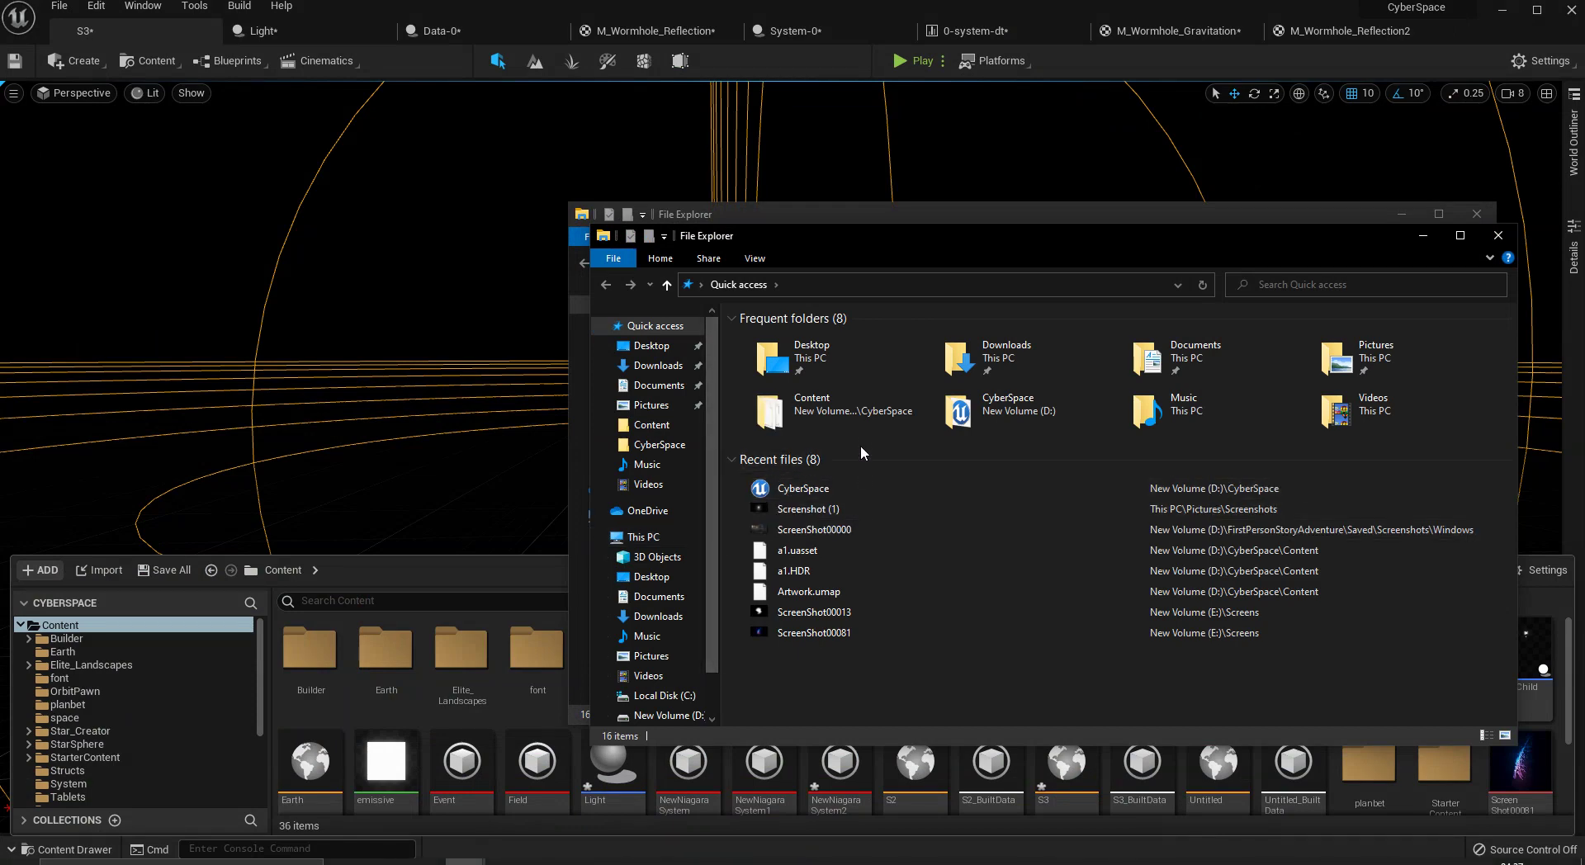
- In File Explorer, go from Downloads to This PC and open New Volume (D:)
left_click(666, 369)
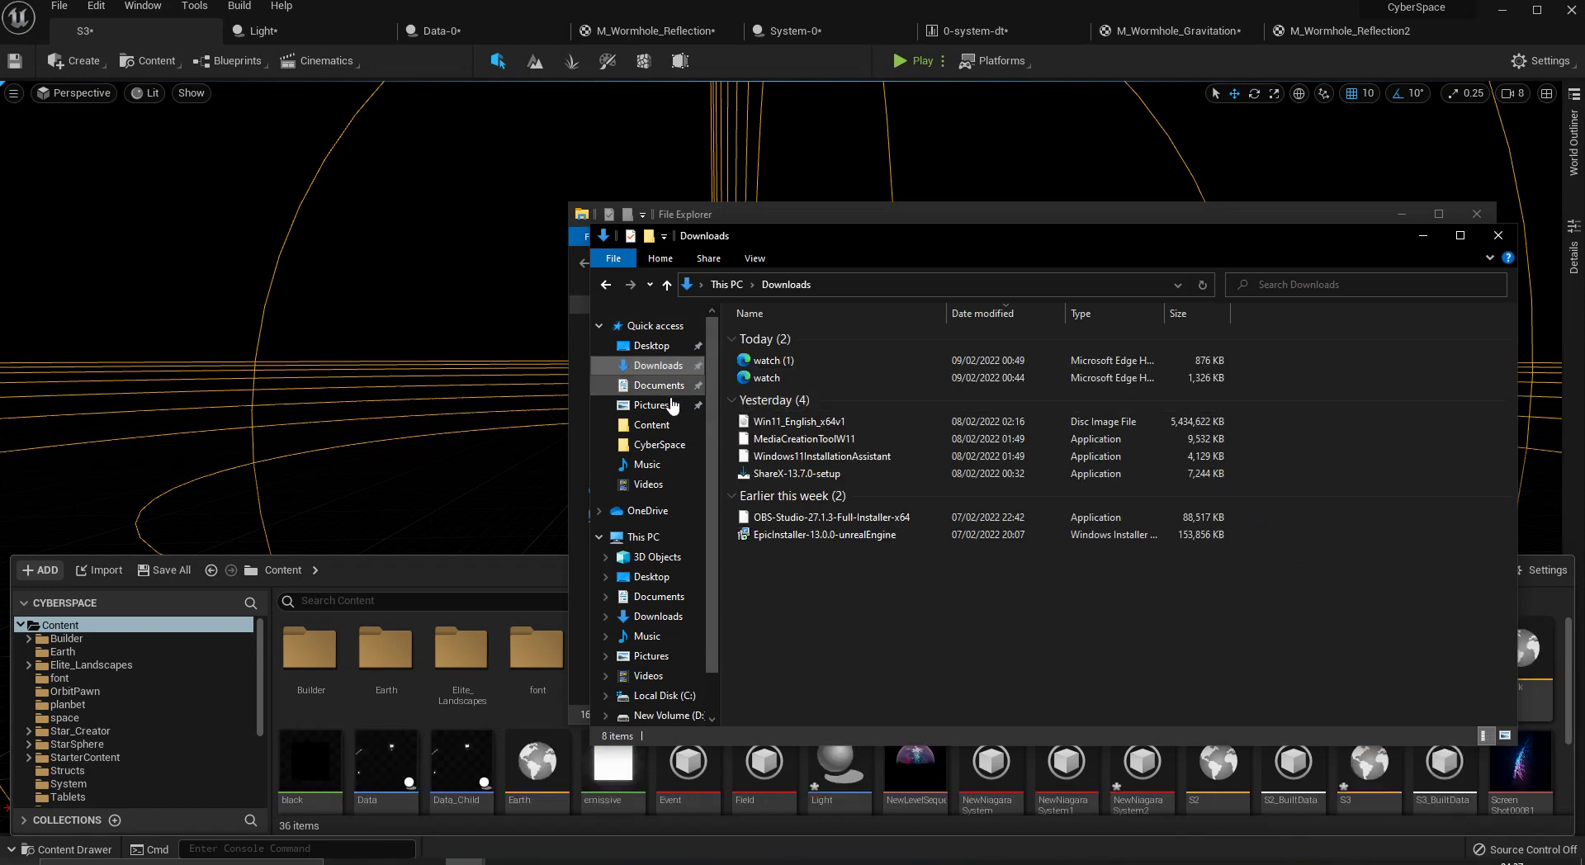
left_click(661, 535)
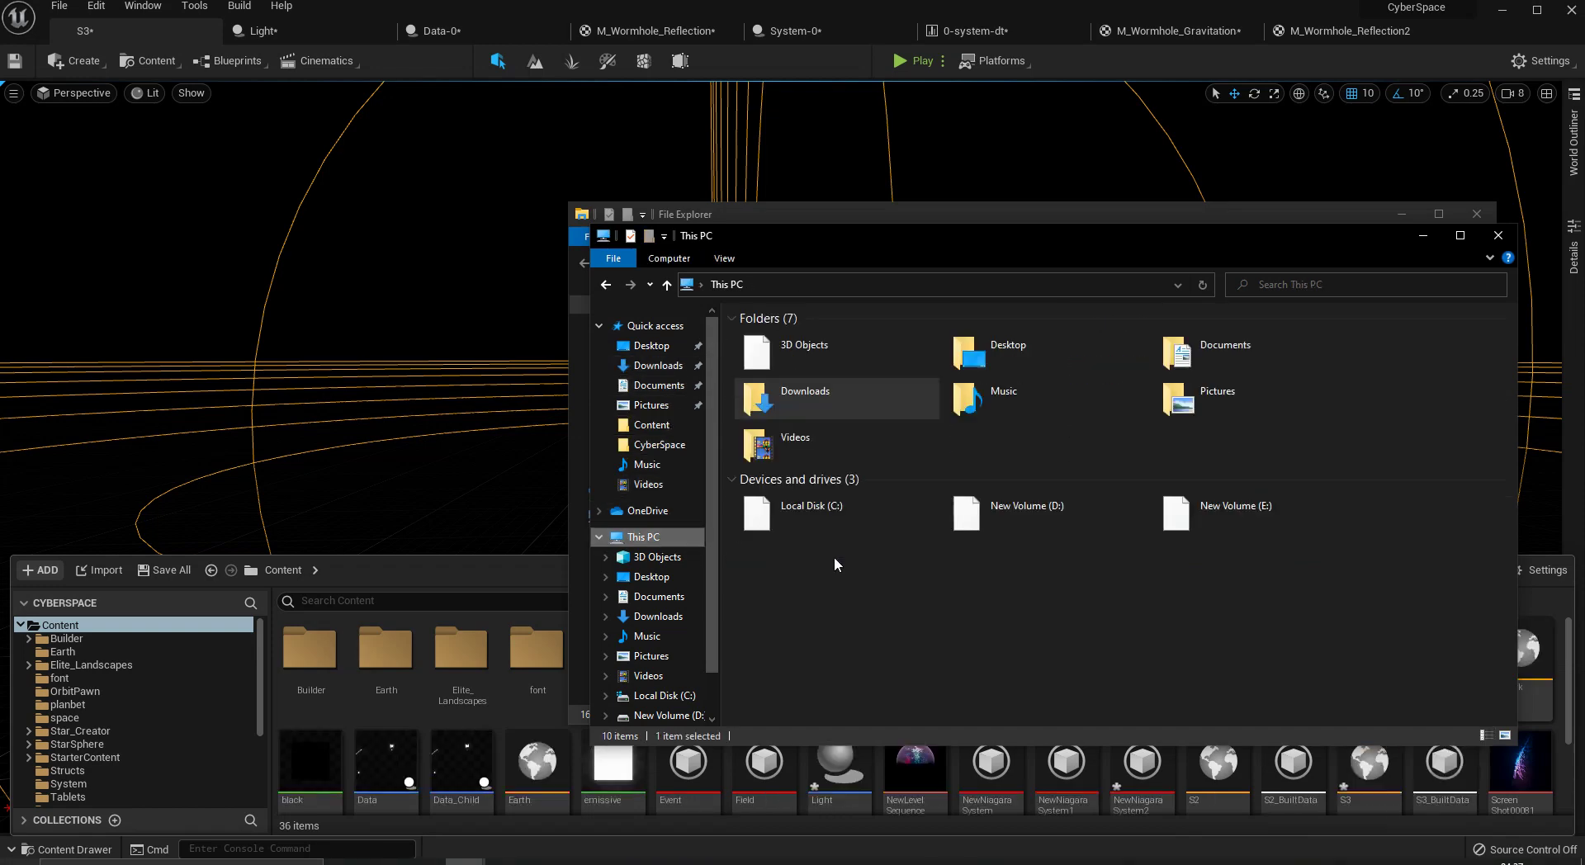
left_click(1021, 529)
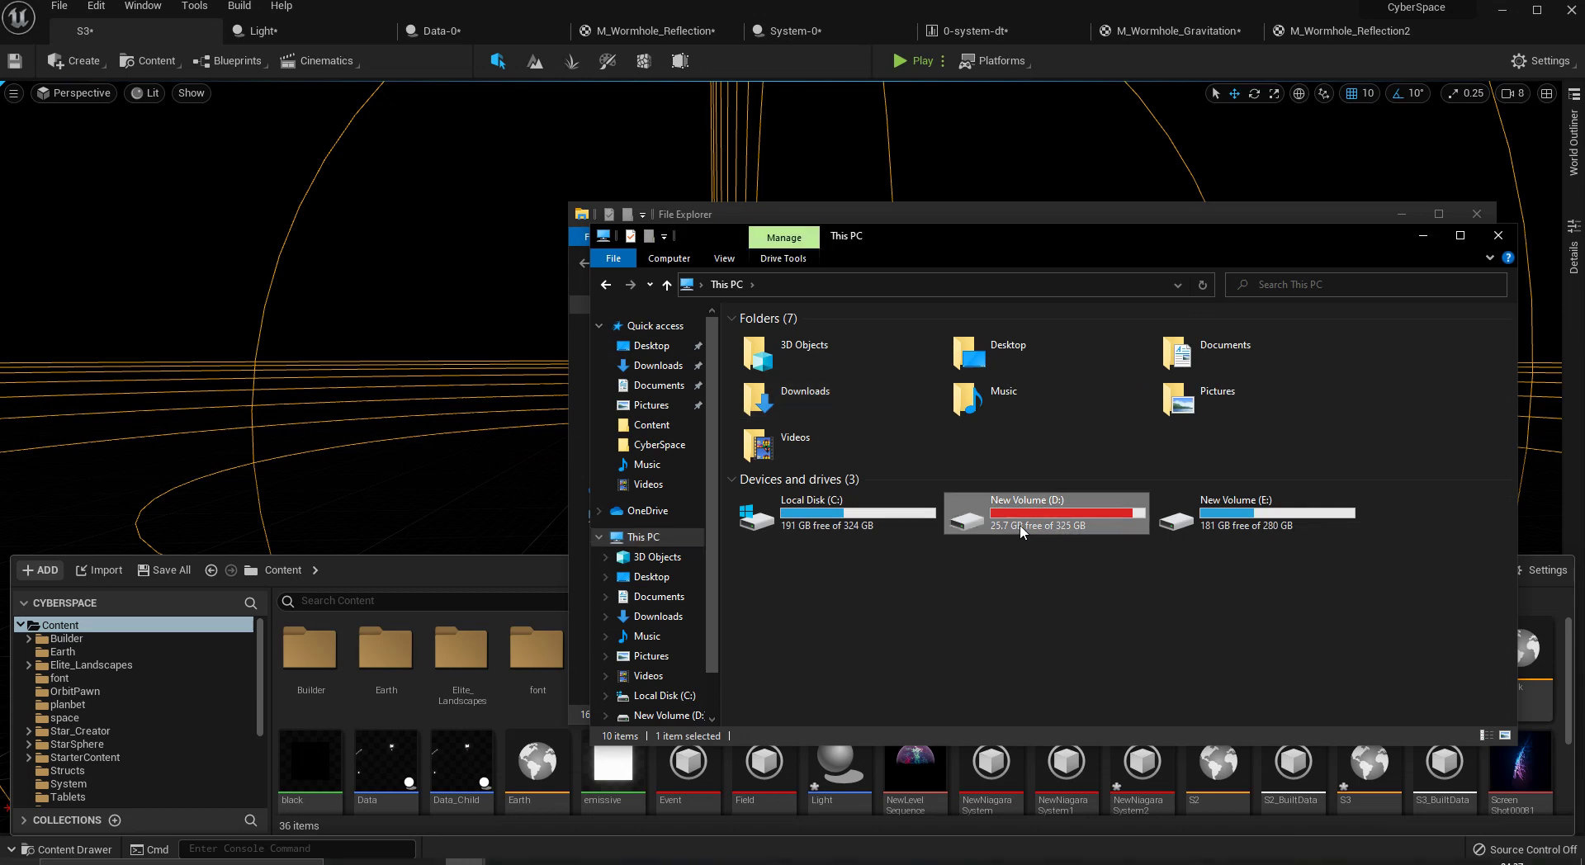
double_click(1051, 513)
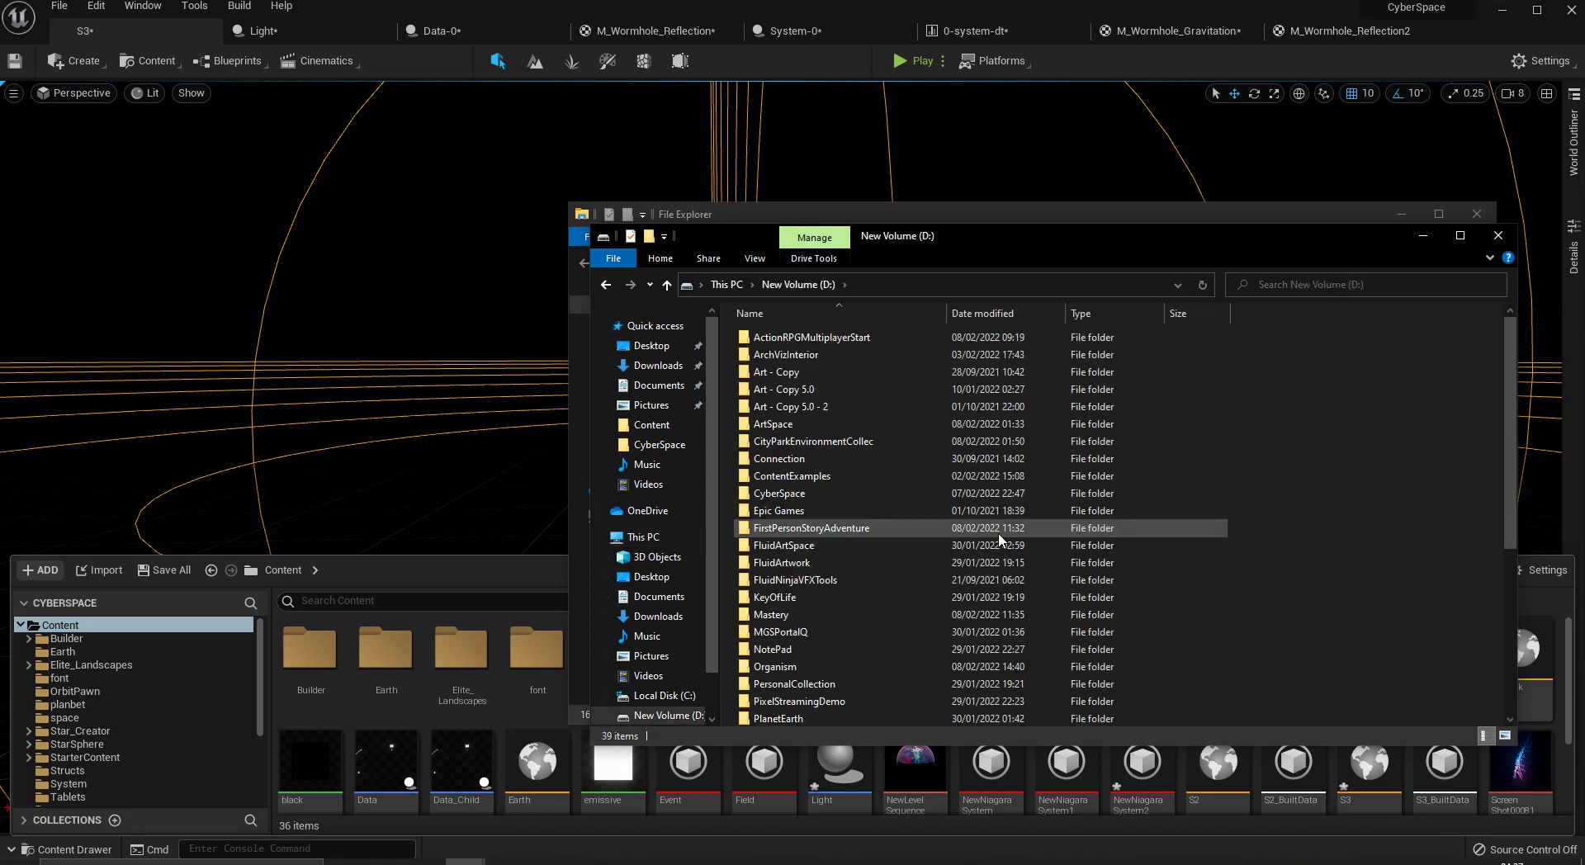
- Look inside the Organism project's Content folder, then return to the D: root and scroll down
double_click(926, 665)
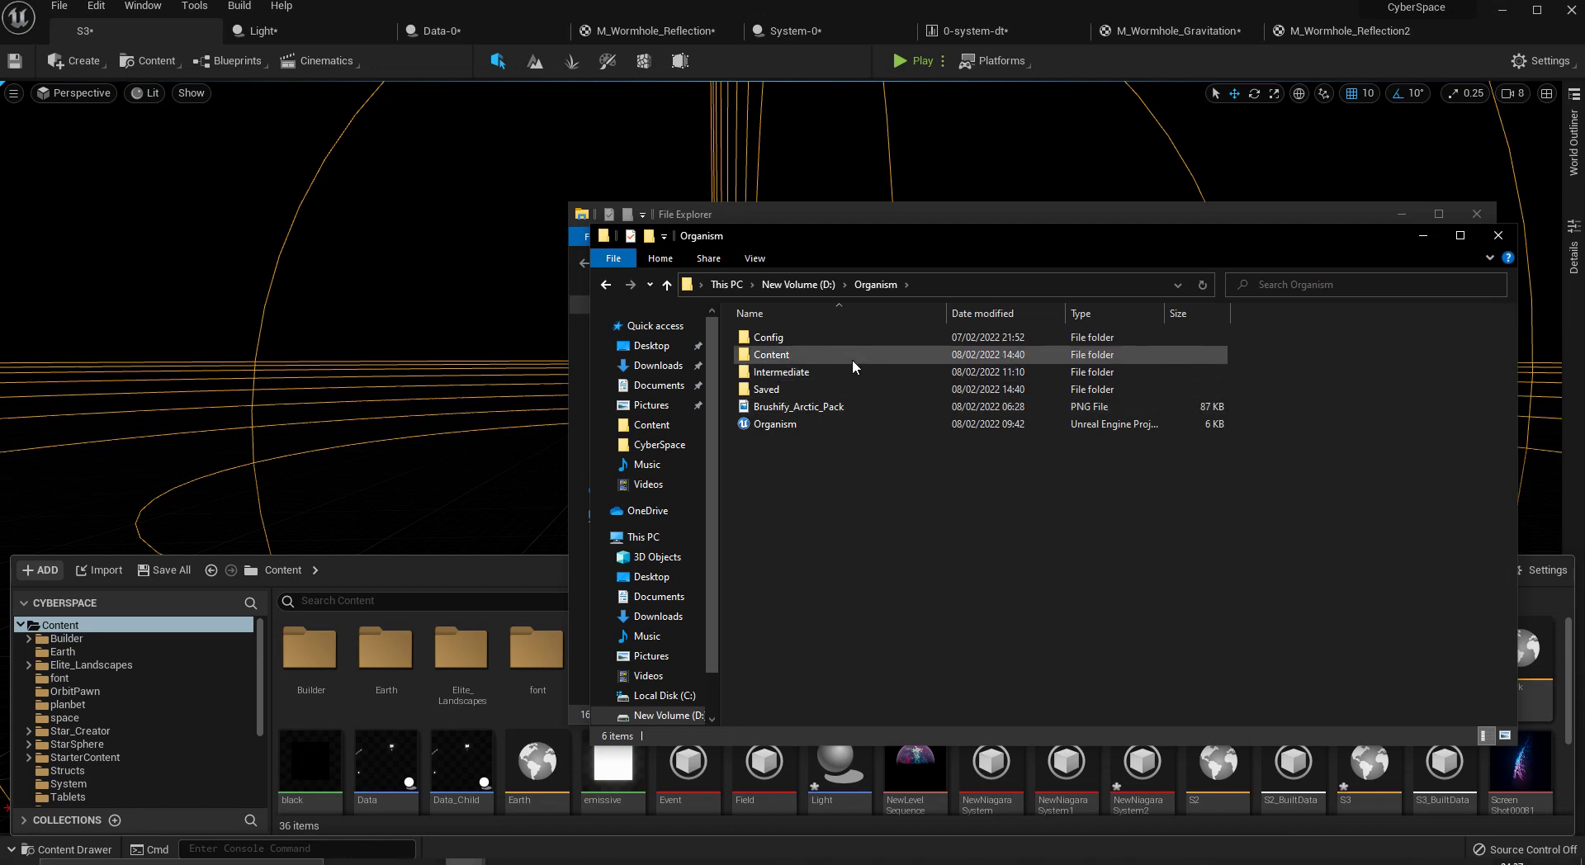
double_click(852, 357)
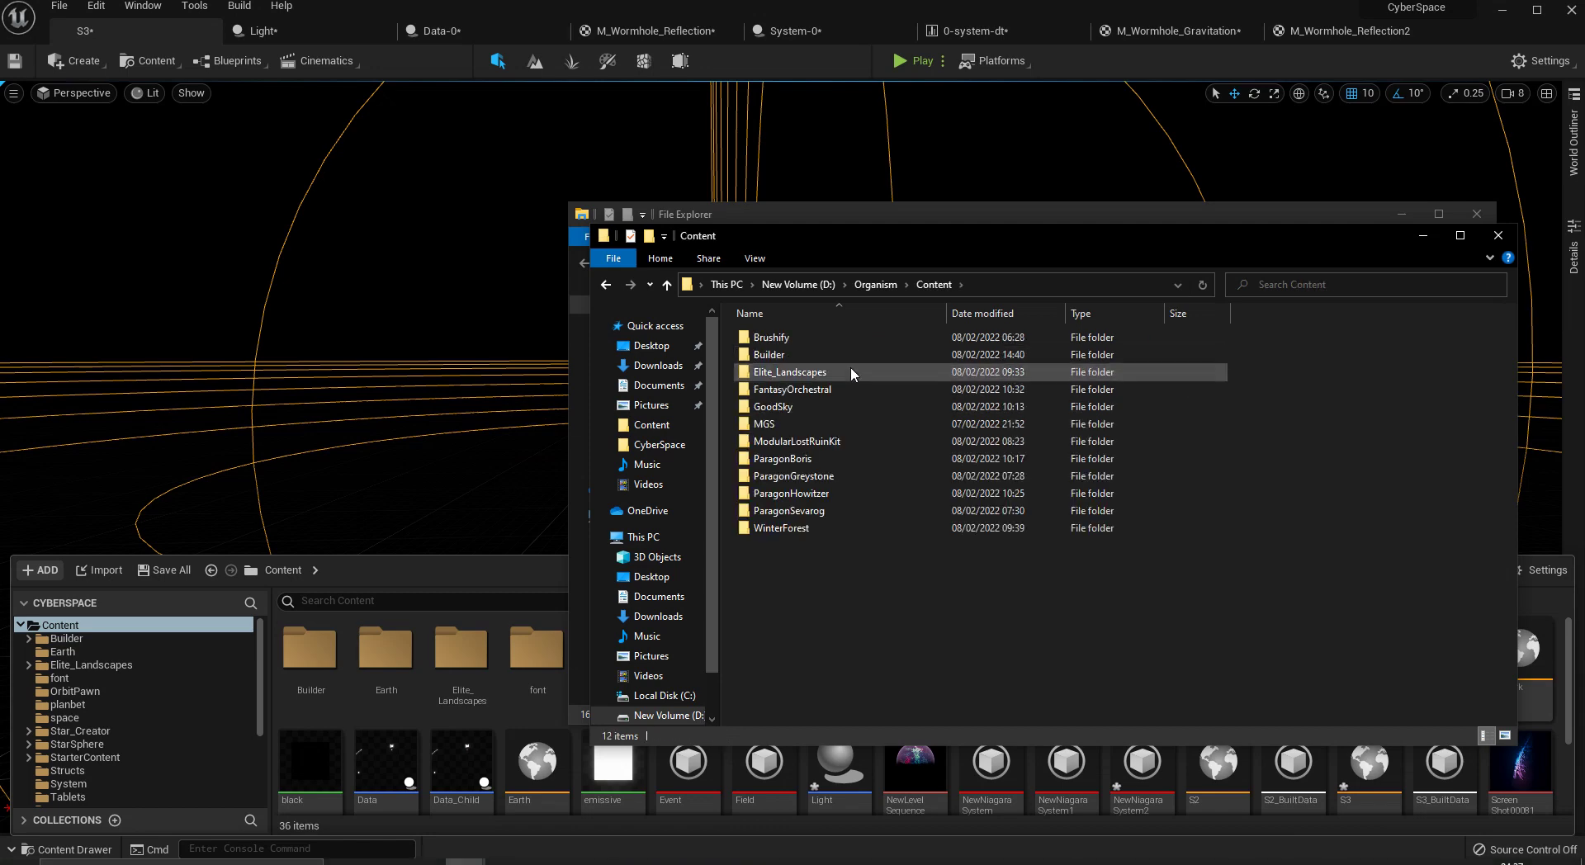
key("BackSpace")
key("BackSpace")
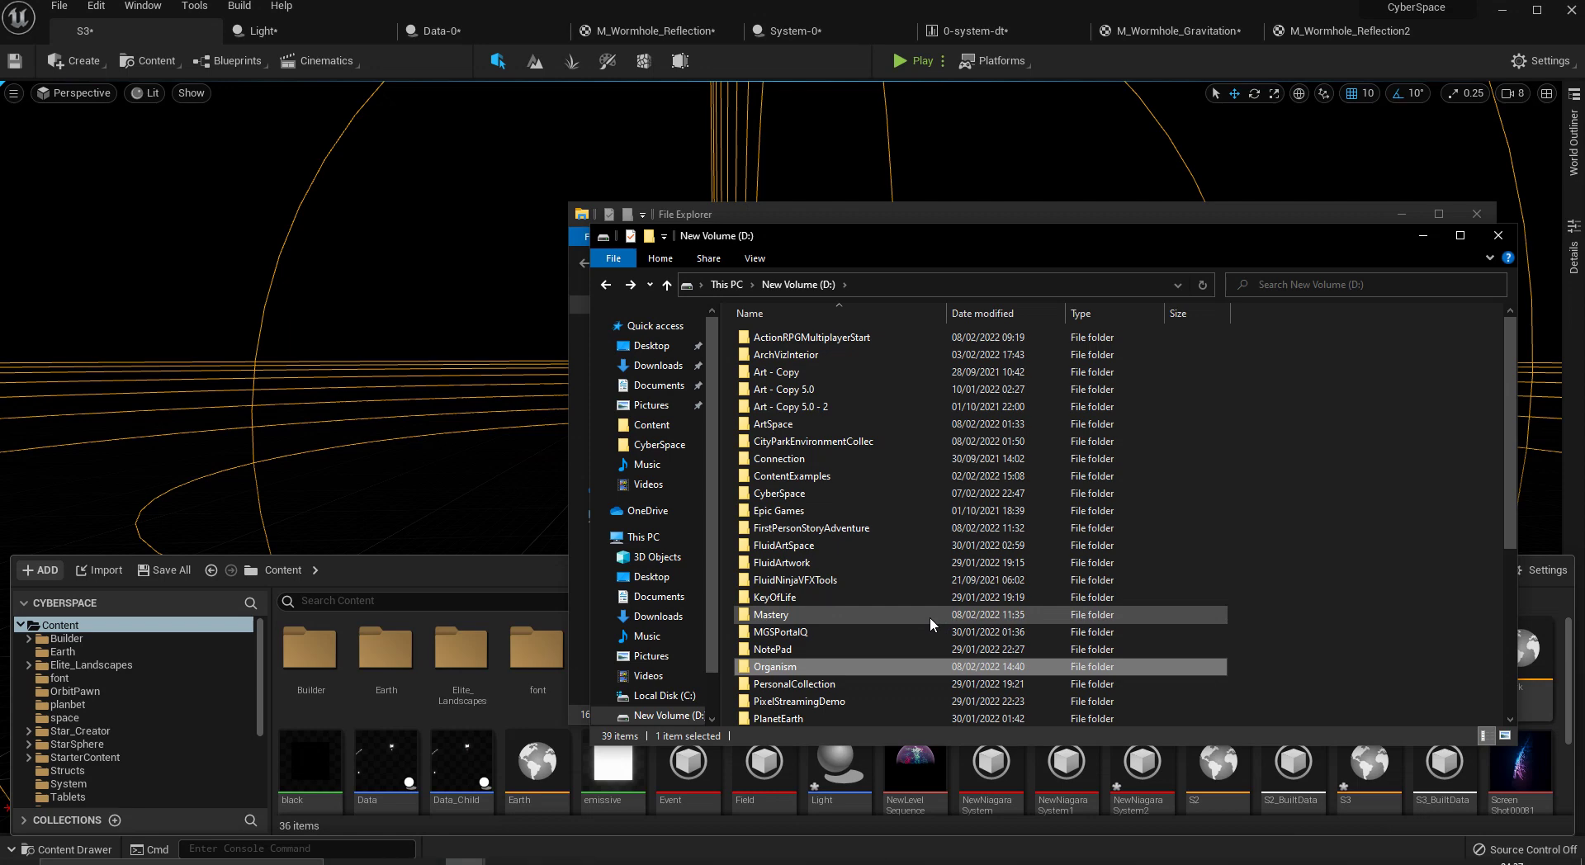
scroll(913, 713, "down", 5)
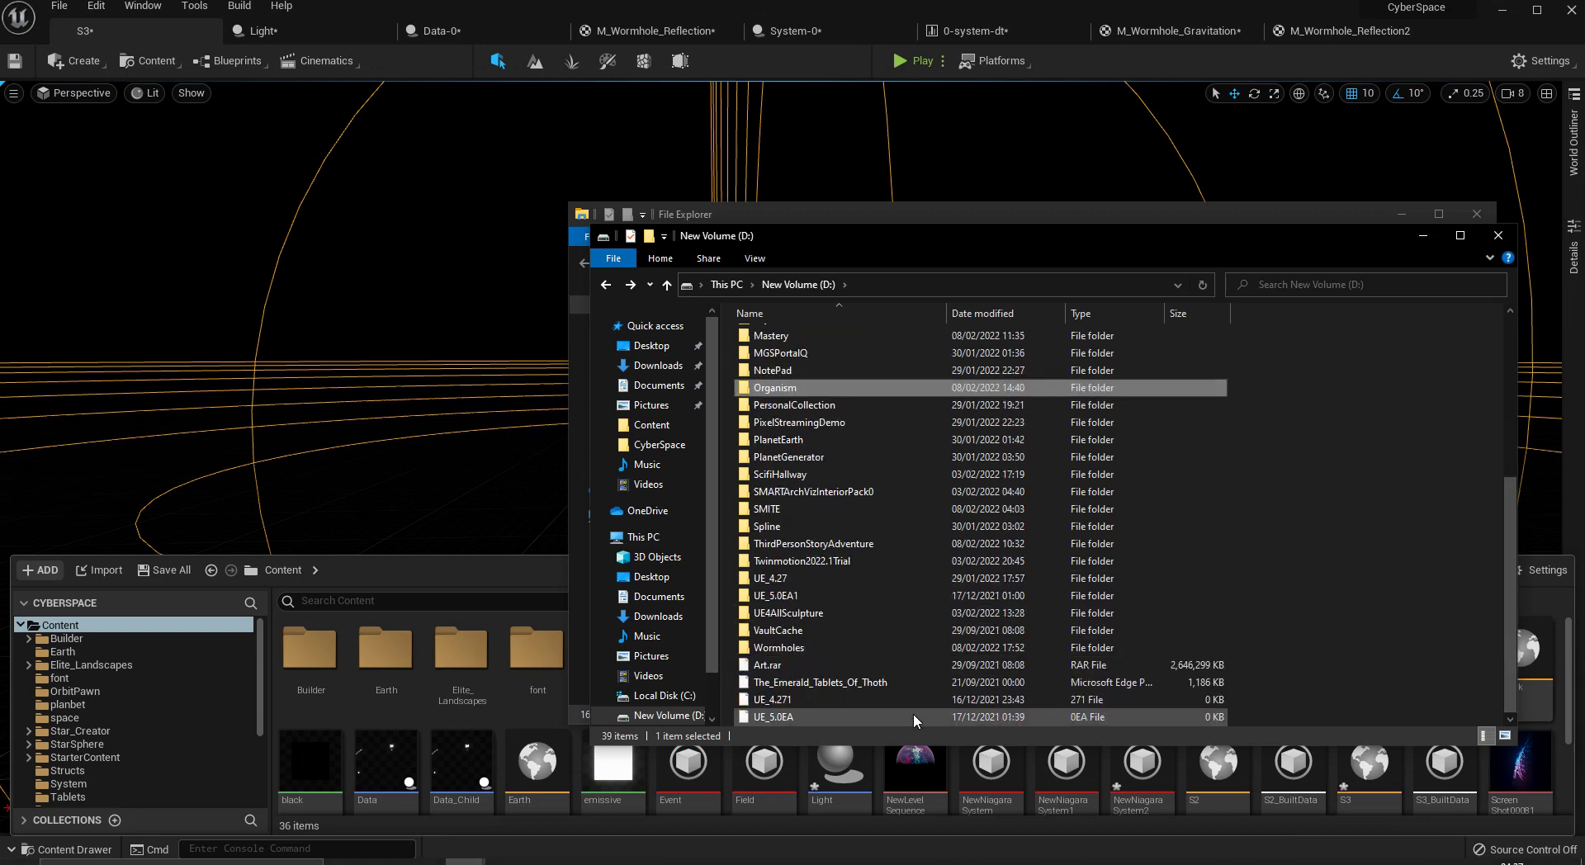
- Copy the Wormholes assets folder from D:\Wormholes\Content
double_click(879, 649)
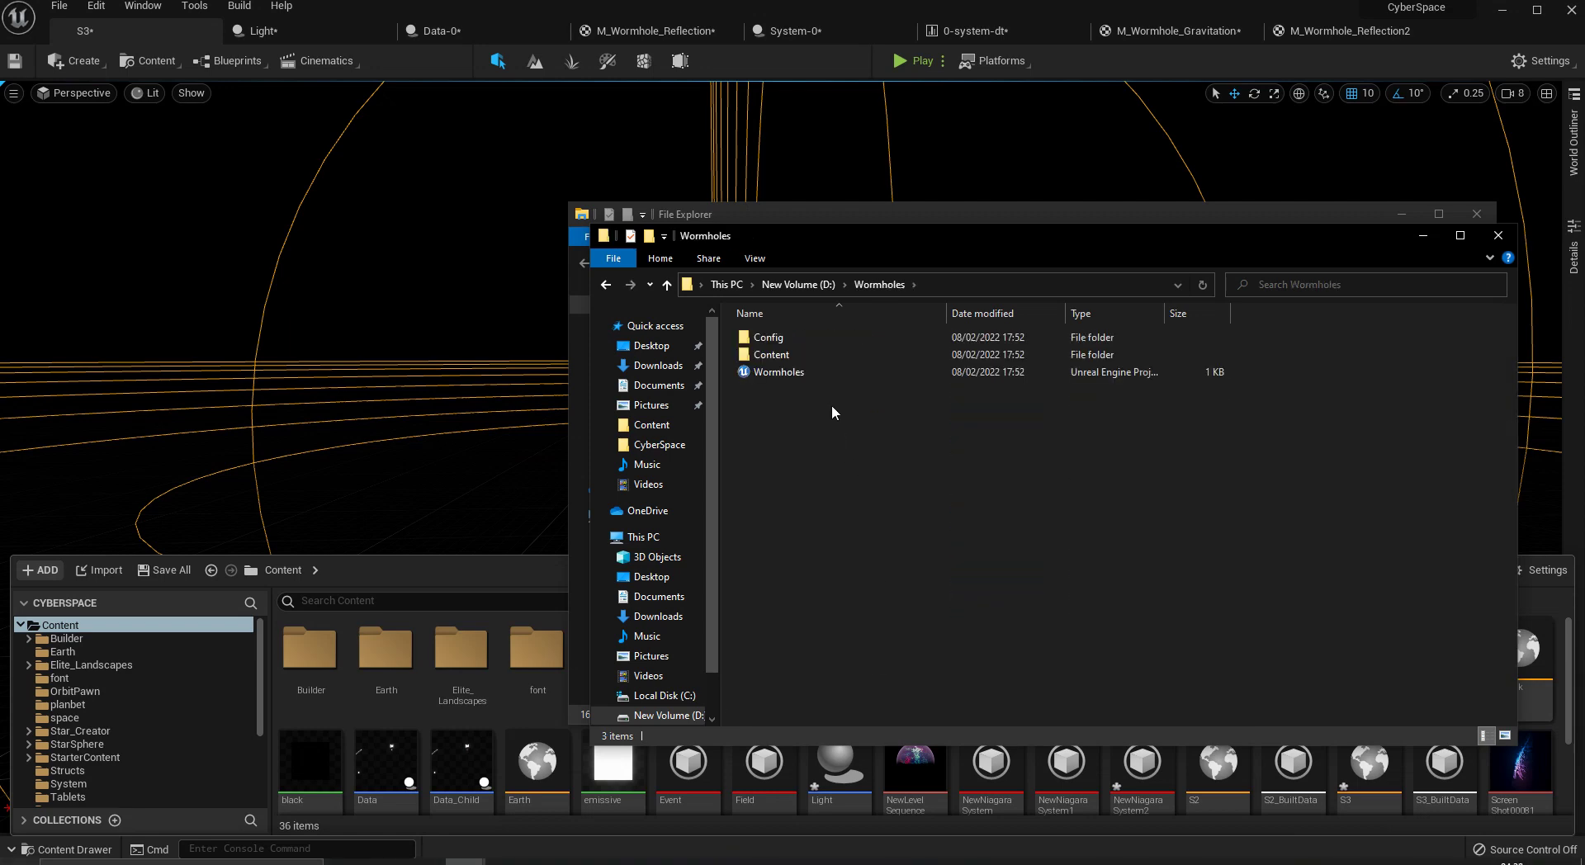
double_click(819, 355)
left_click(815, 334)
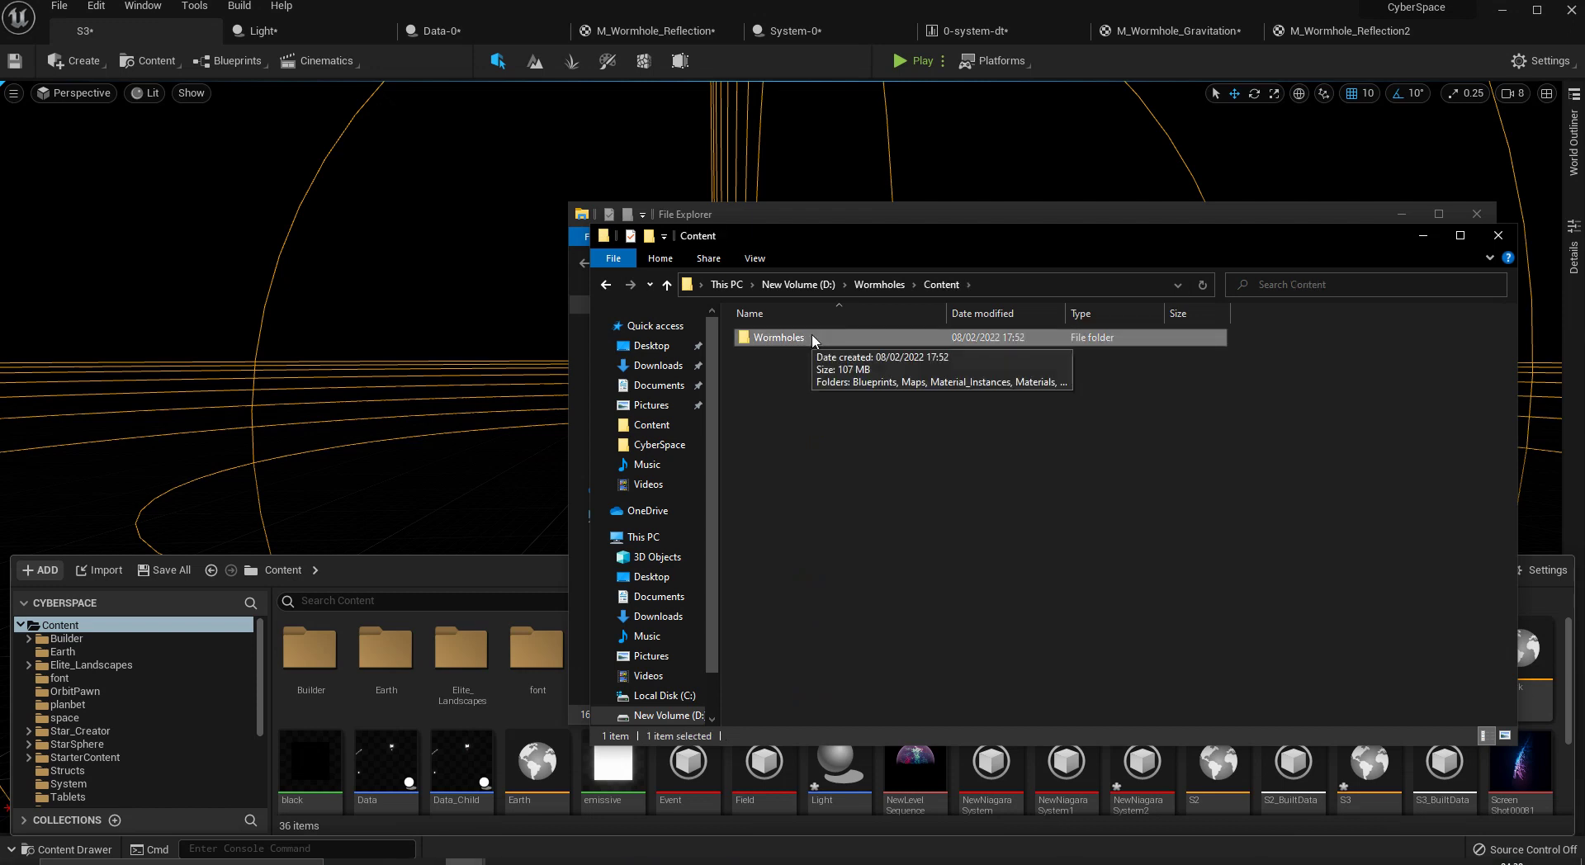
key("alt+Up")
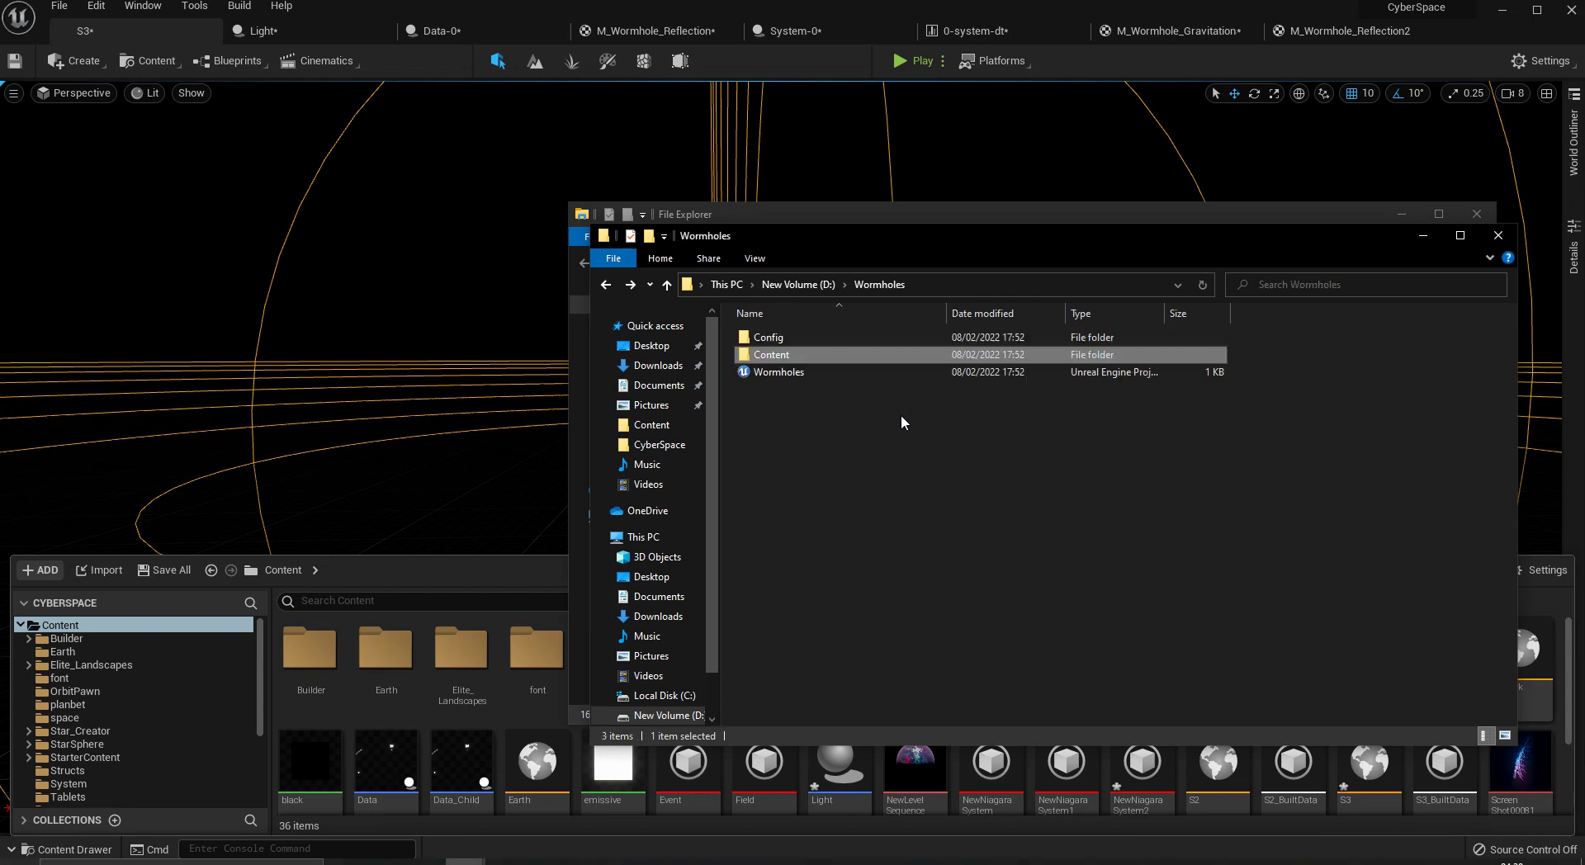
key("alt+Up")
key("alt+Up")
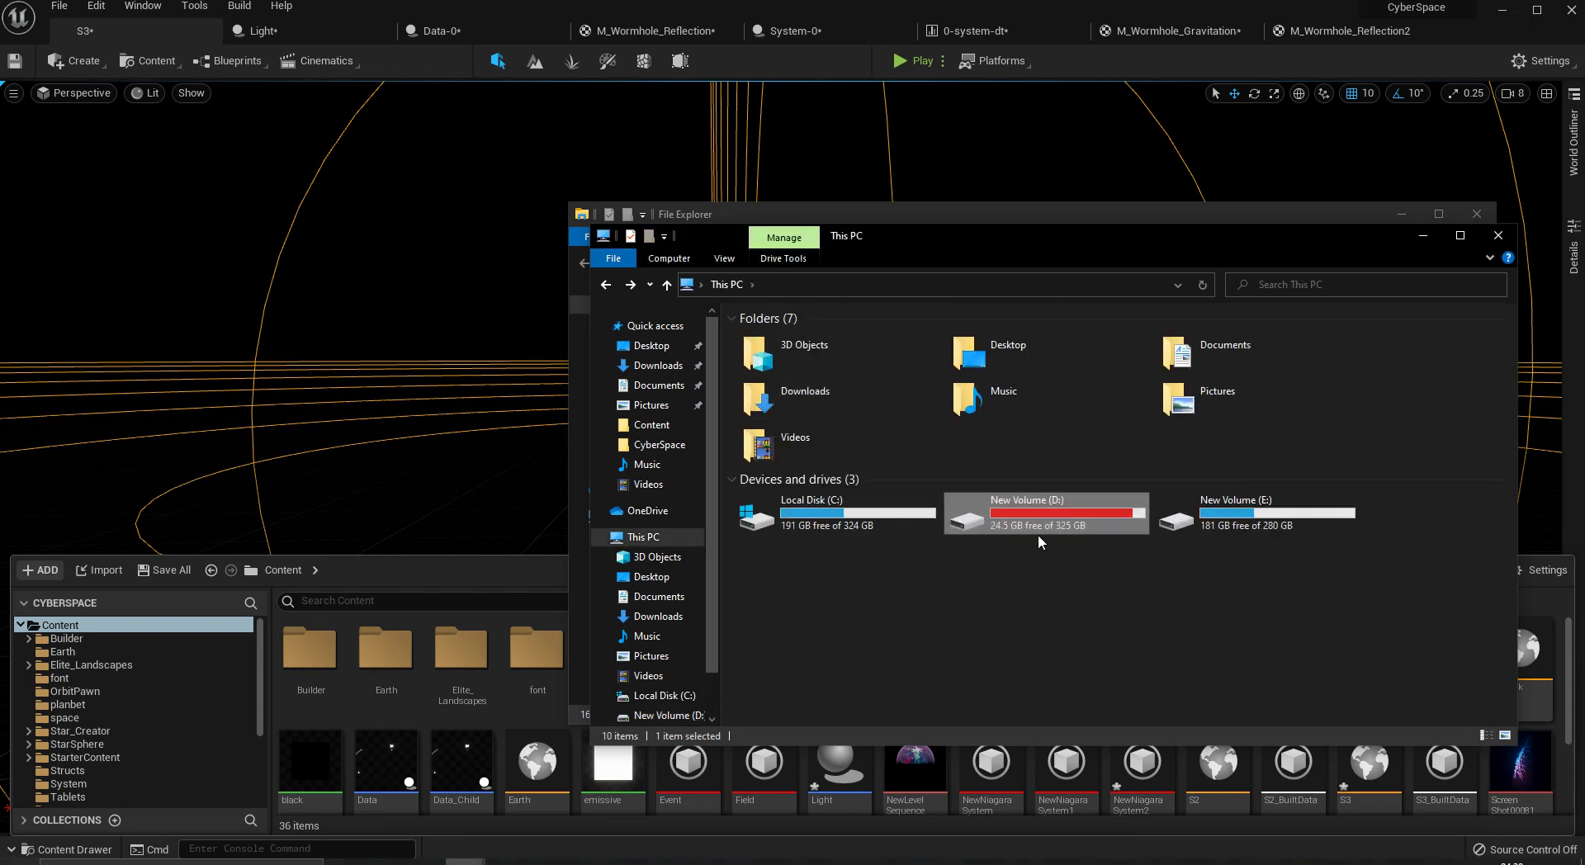
- Paste it into D:\CyberSpace\Content, replacing existing files and skipping the in-use Blueprints folder
double_click(1038, 529)
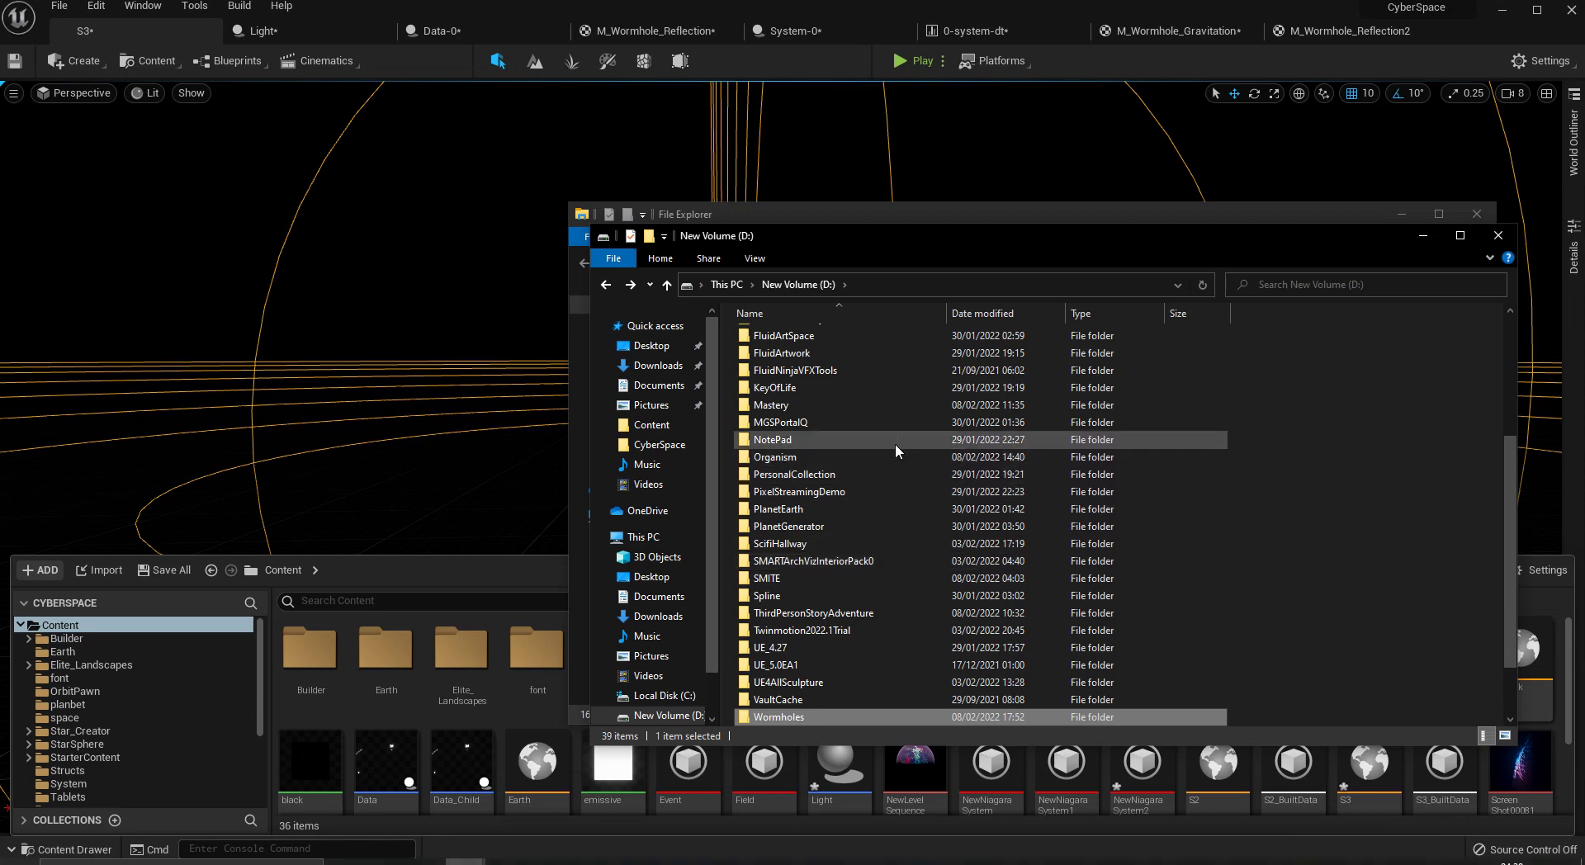
scroll(884, 405, "up", 4)
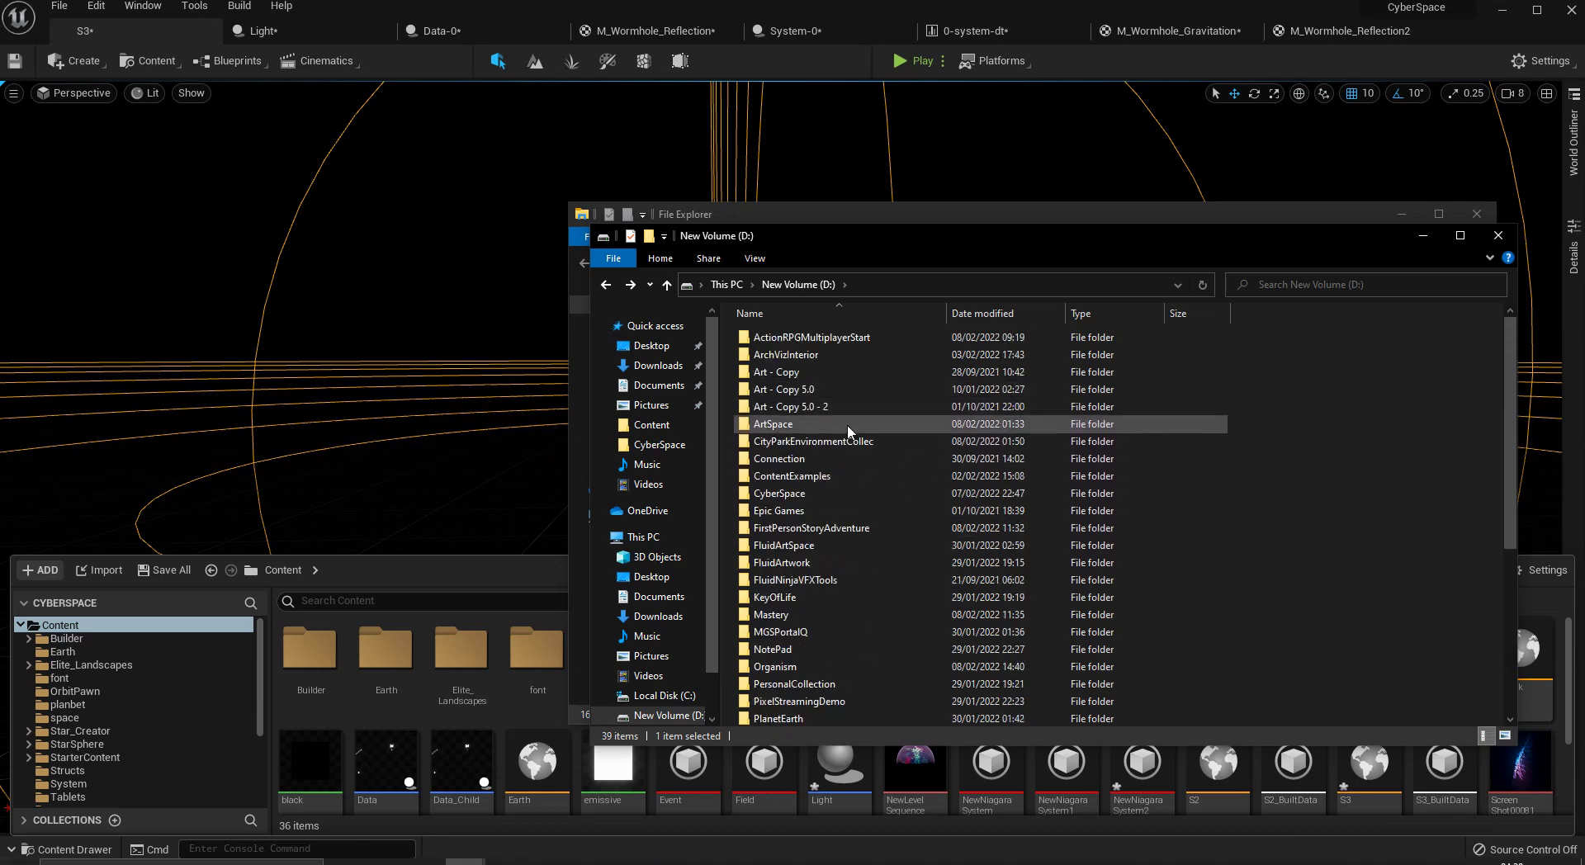
double_click(824, 492)
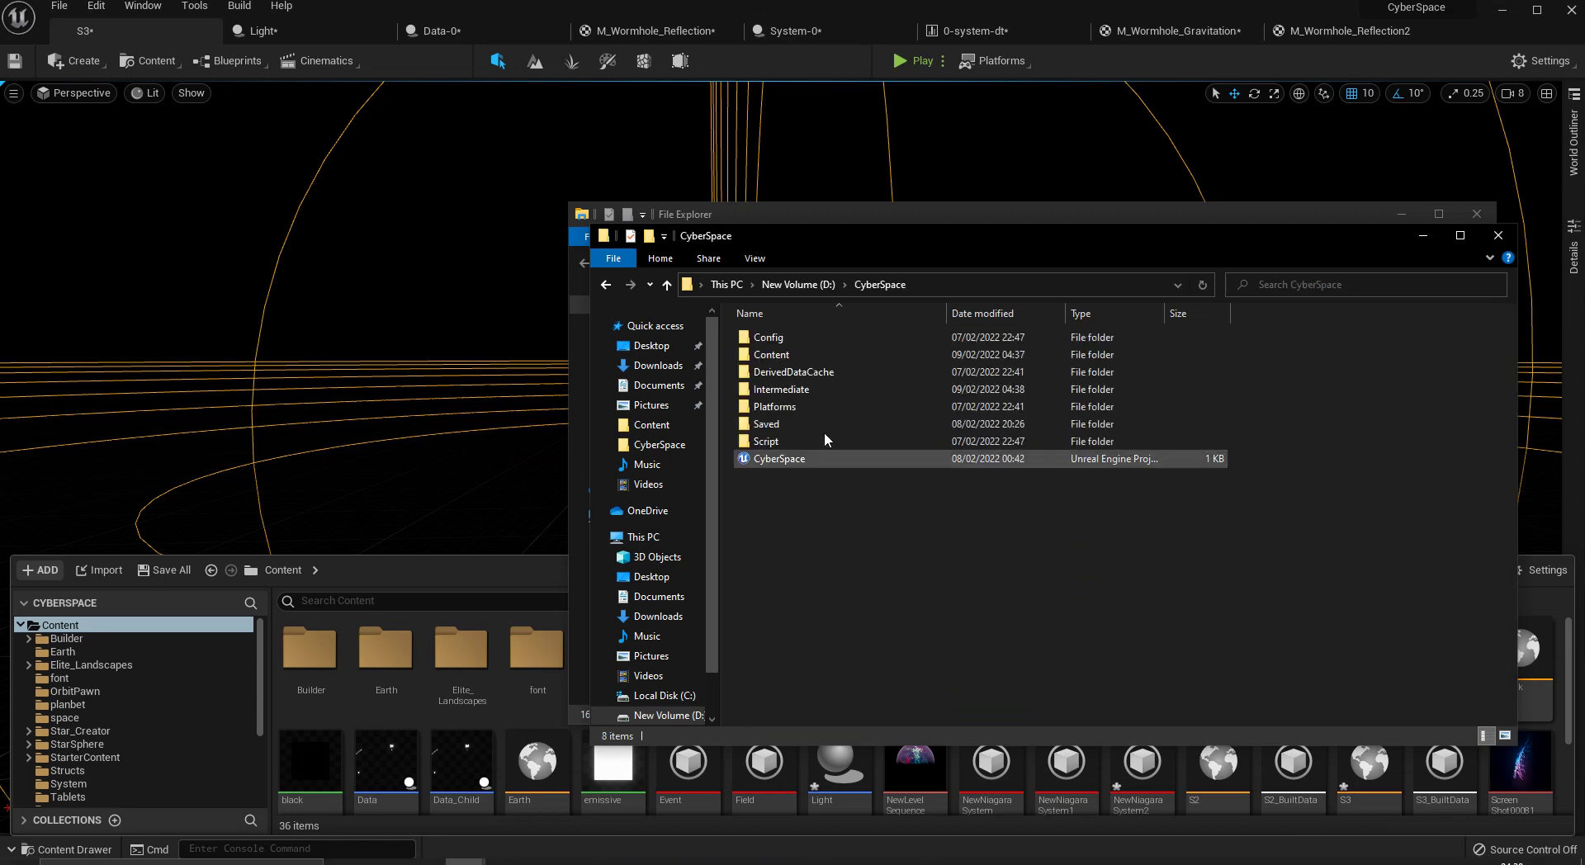
double_click(818, 361)
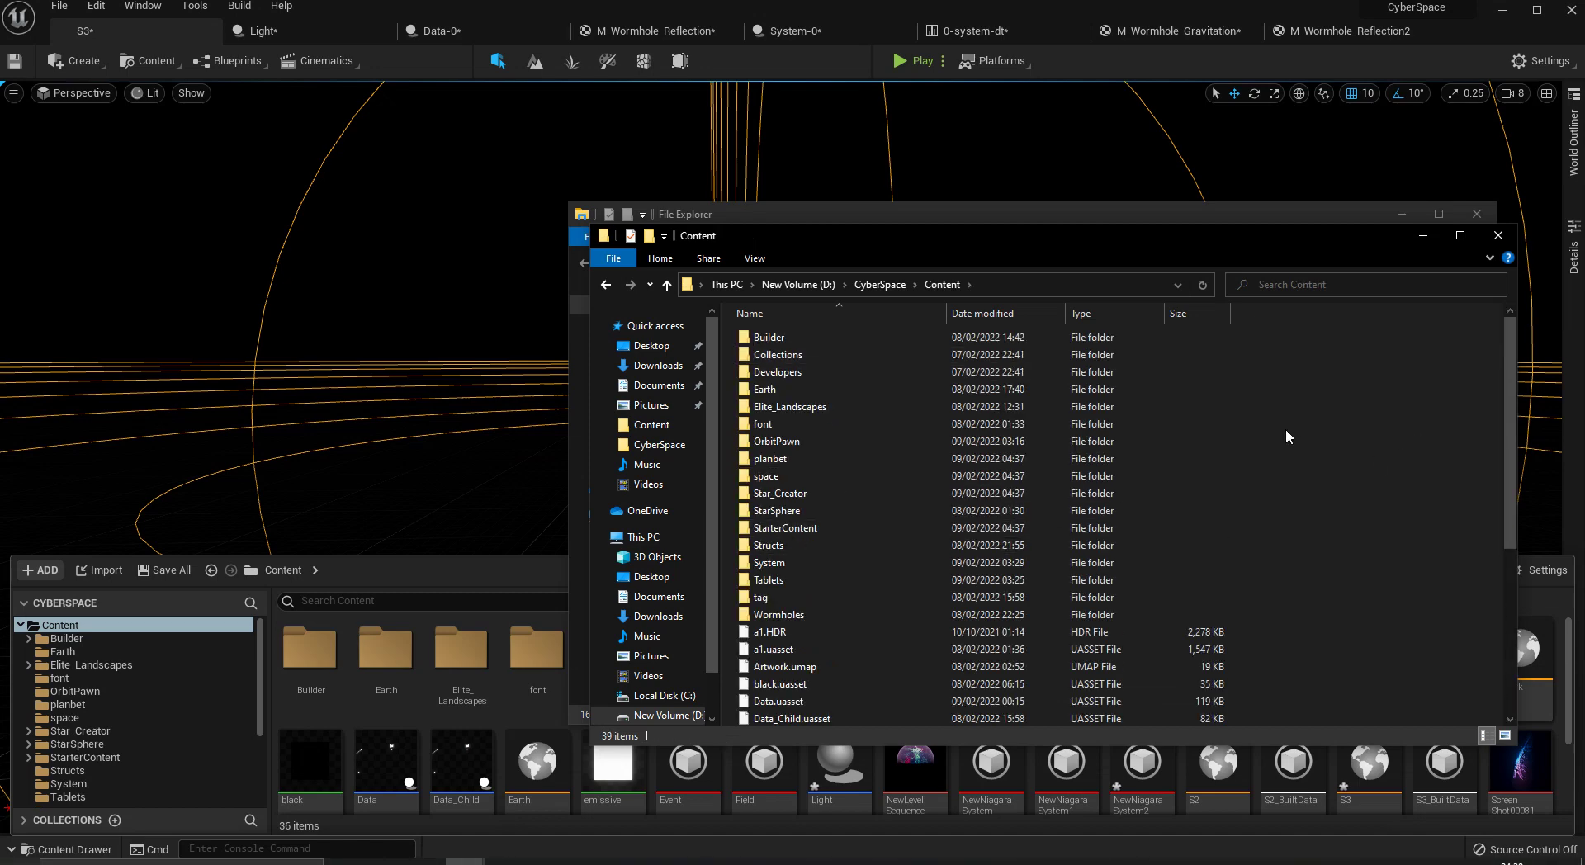
key("ctrl+v")
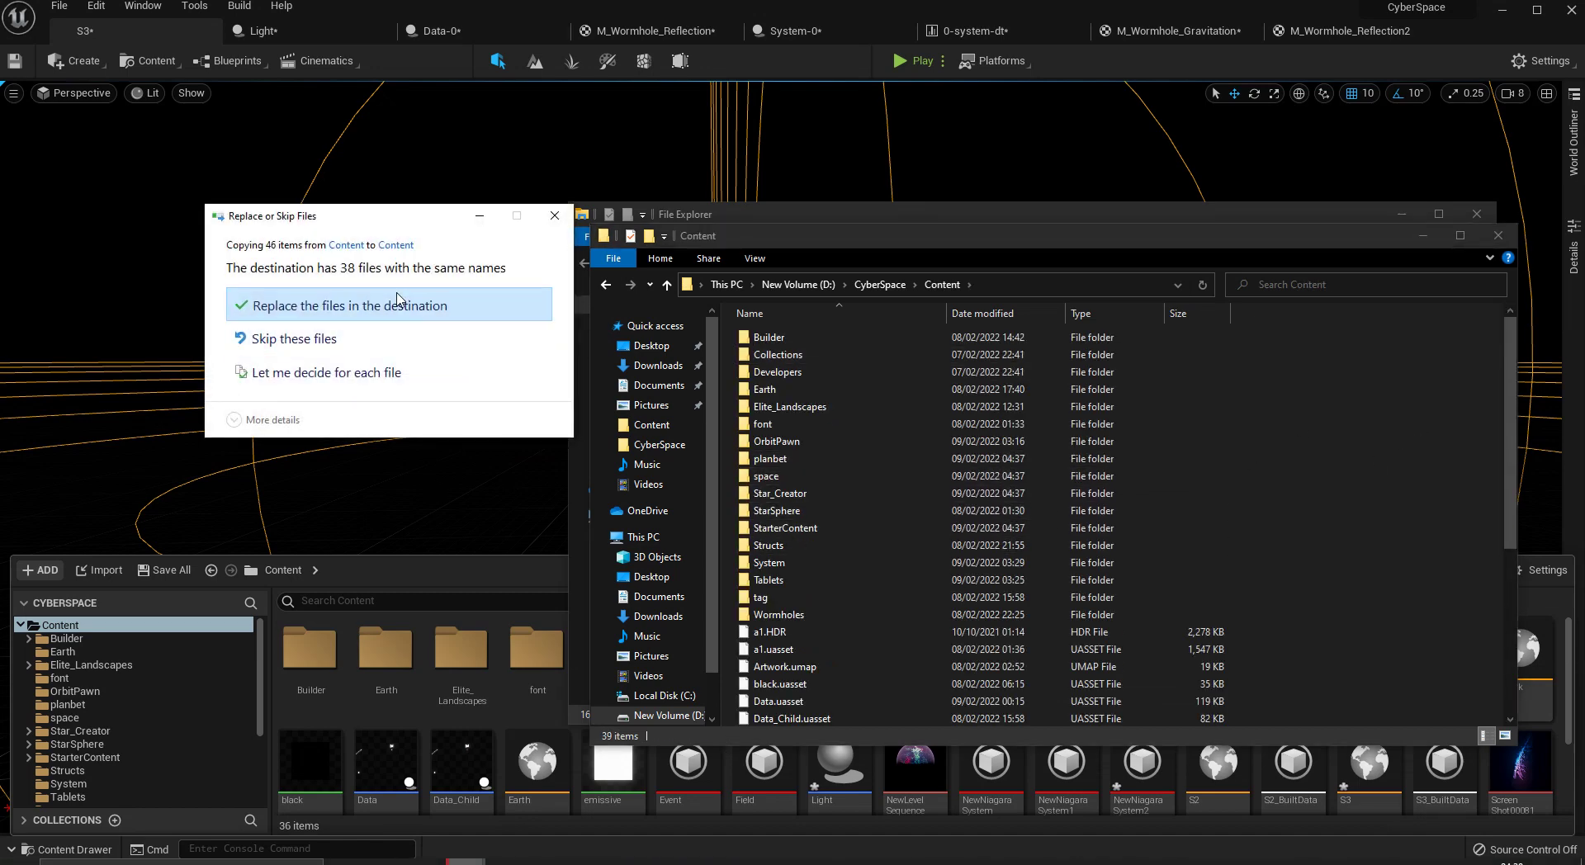
left_click(397, 304)
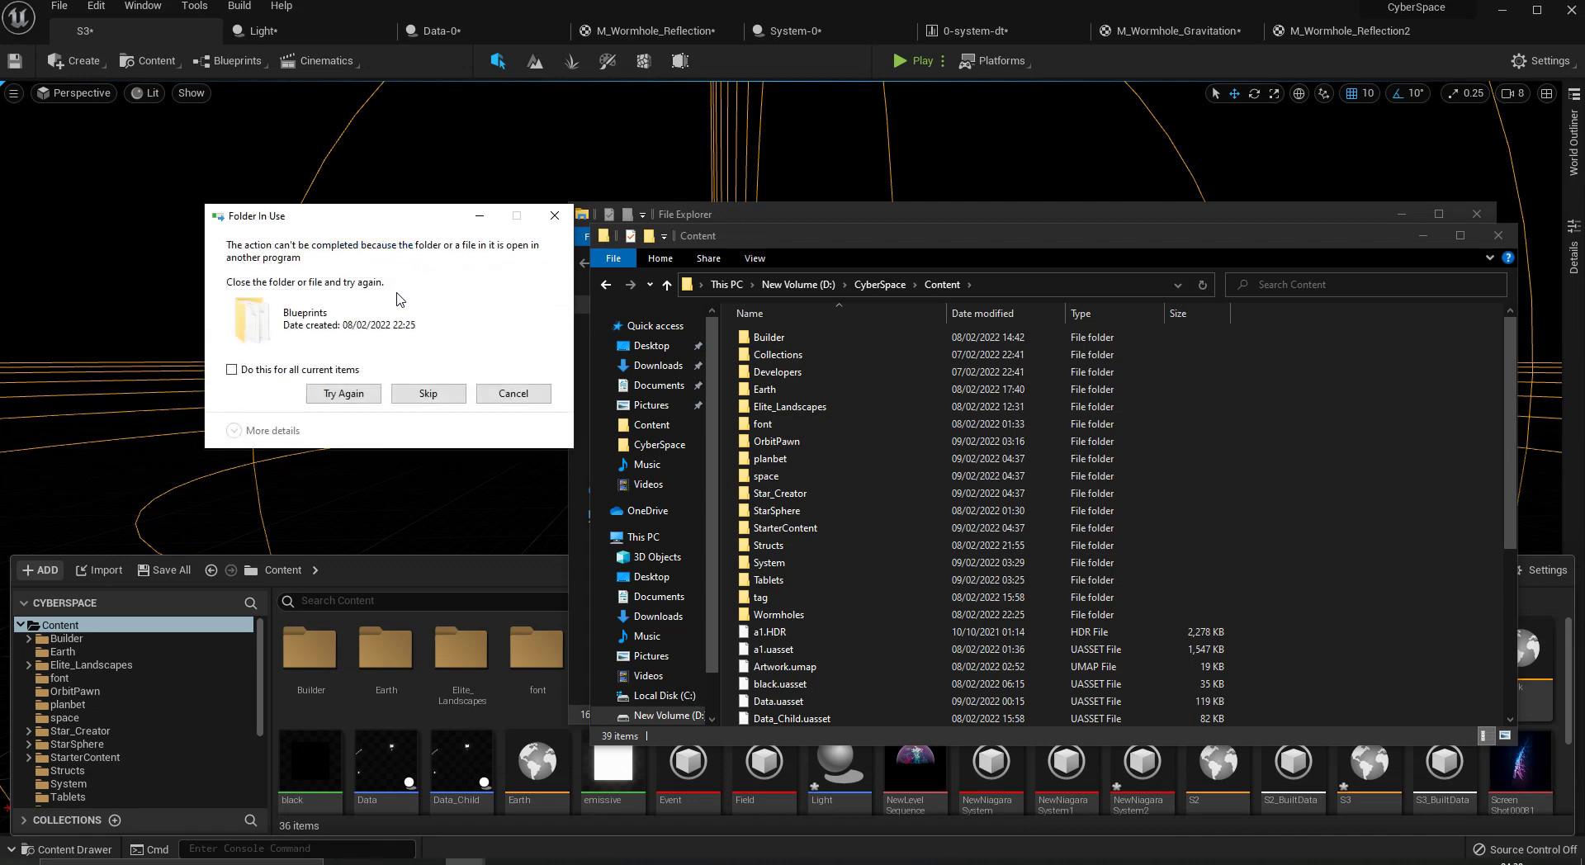
left_click(429, 399)
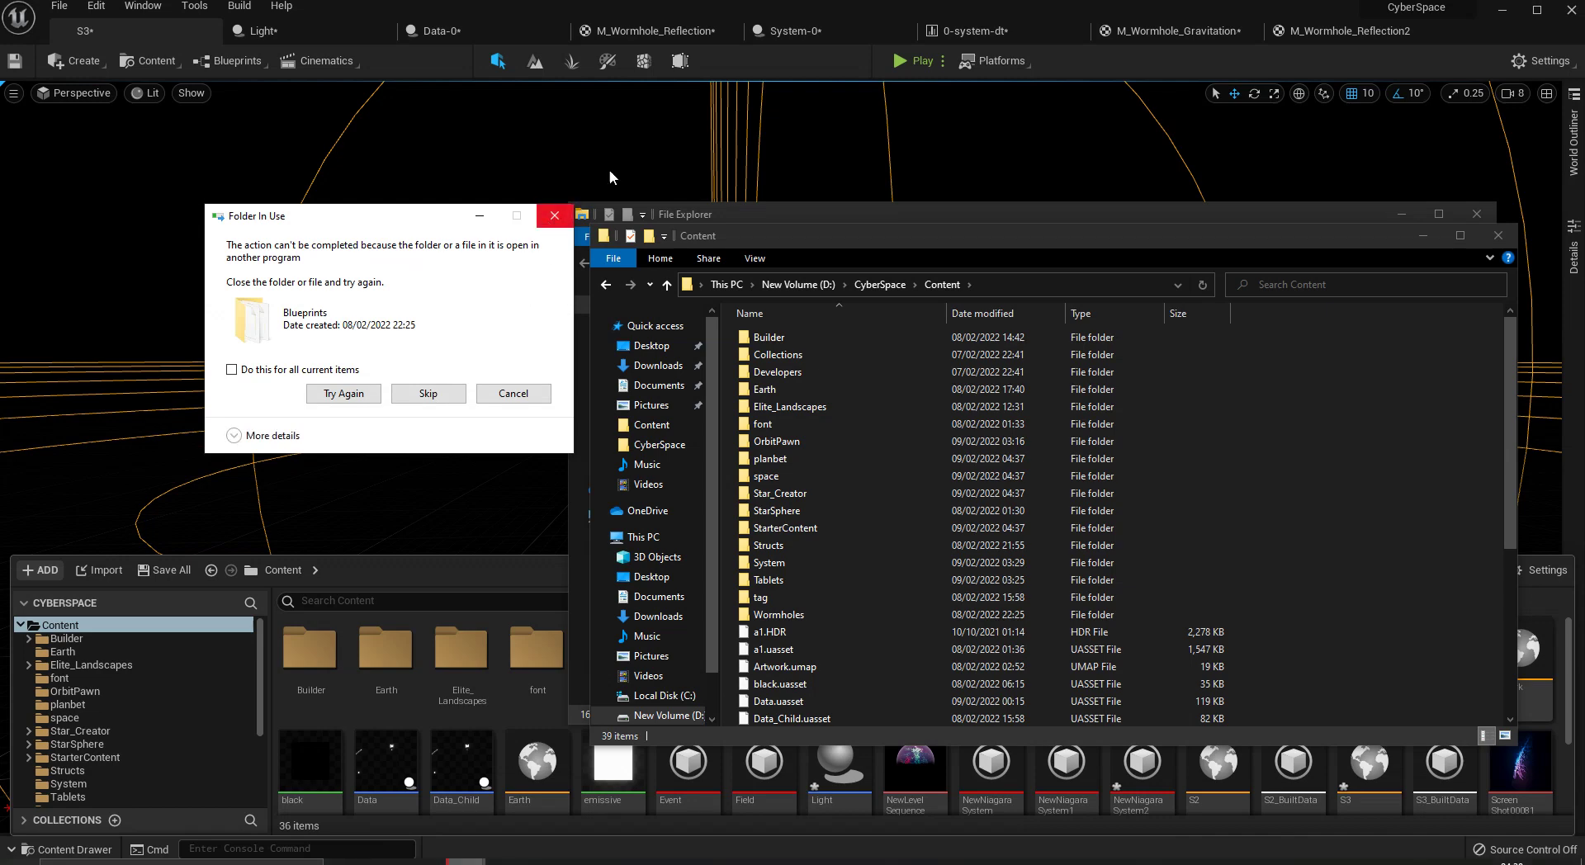
- Close the M_Wormhole_Reflection, System-0, 0-system-dt, Wormhole material, Data-0 and Light editor tabs
left_click(722, 33)
left_click(729, 32)
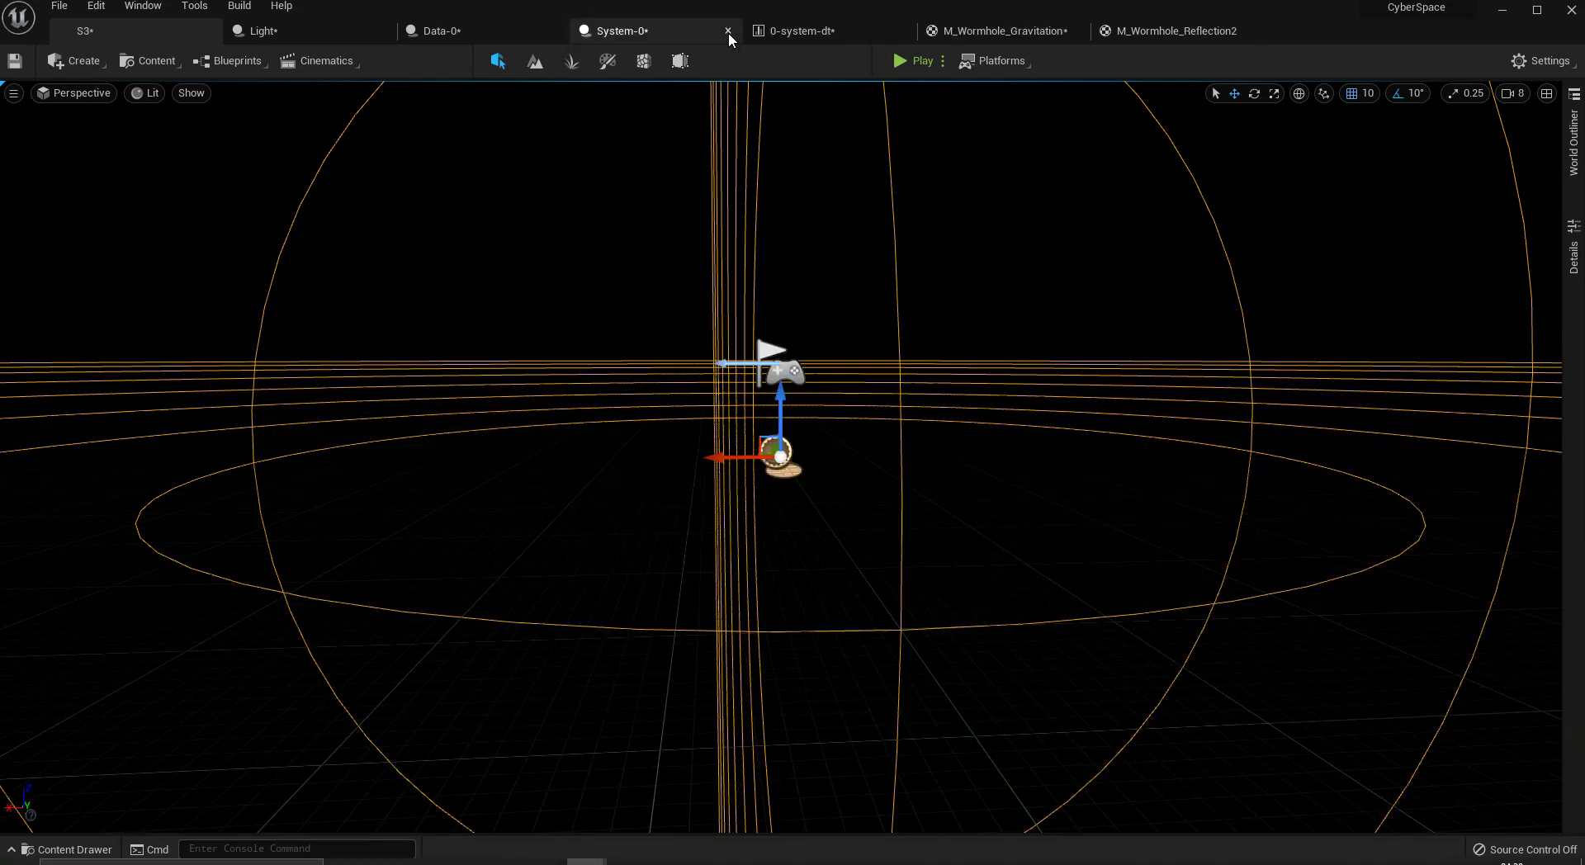
left_click(728, 33)
left_click(728, 33)
left_click(728, 32)
left_click(728, 32)
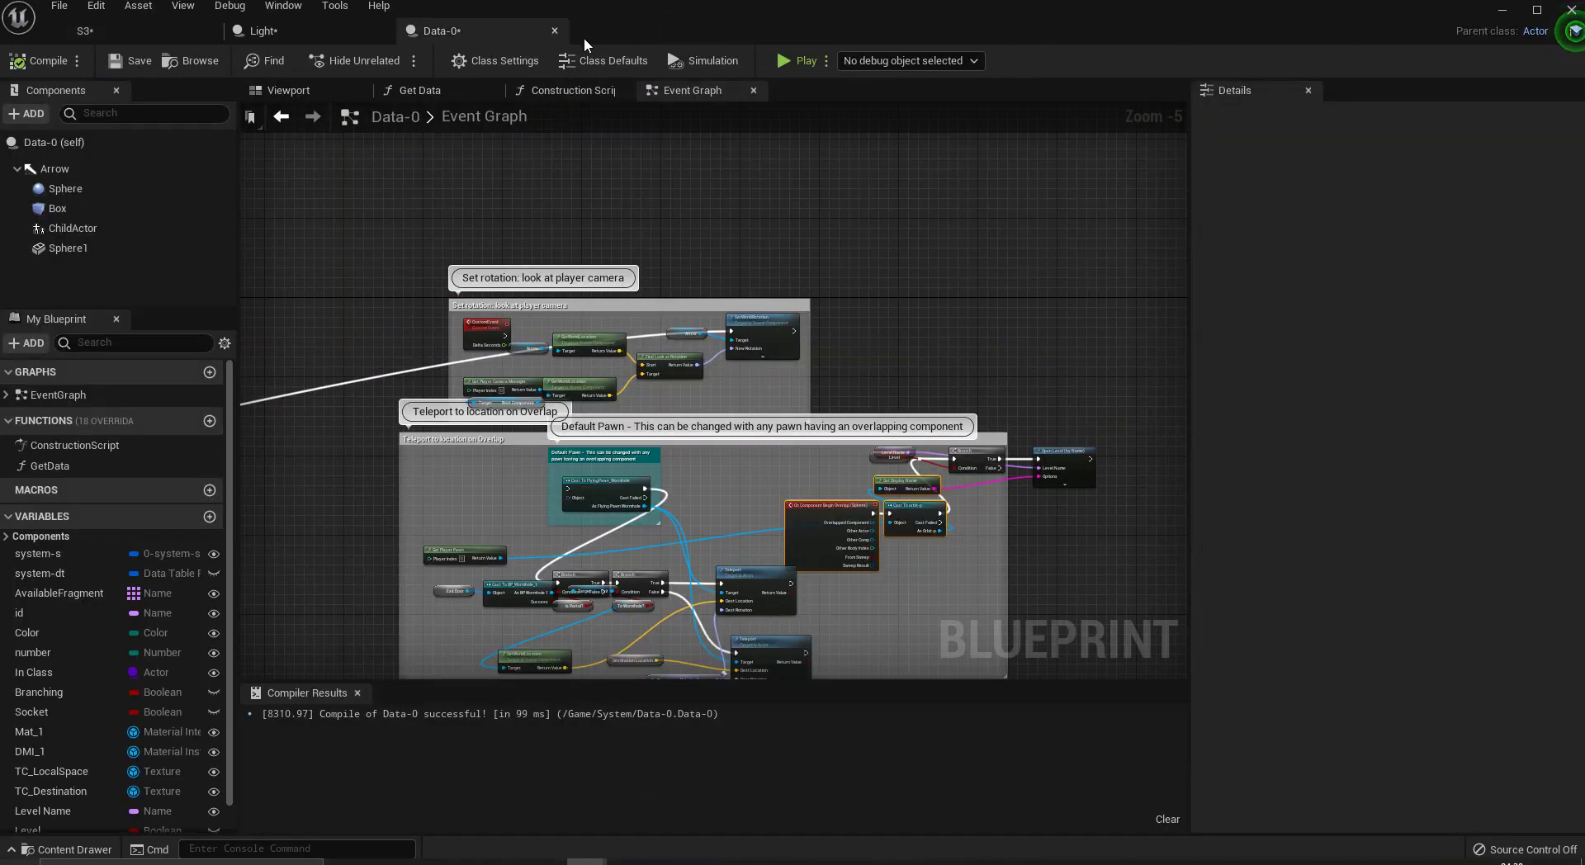
left_click(552, 33)
left_click(384, 29)
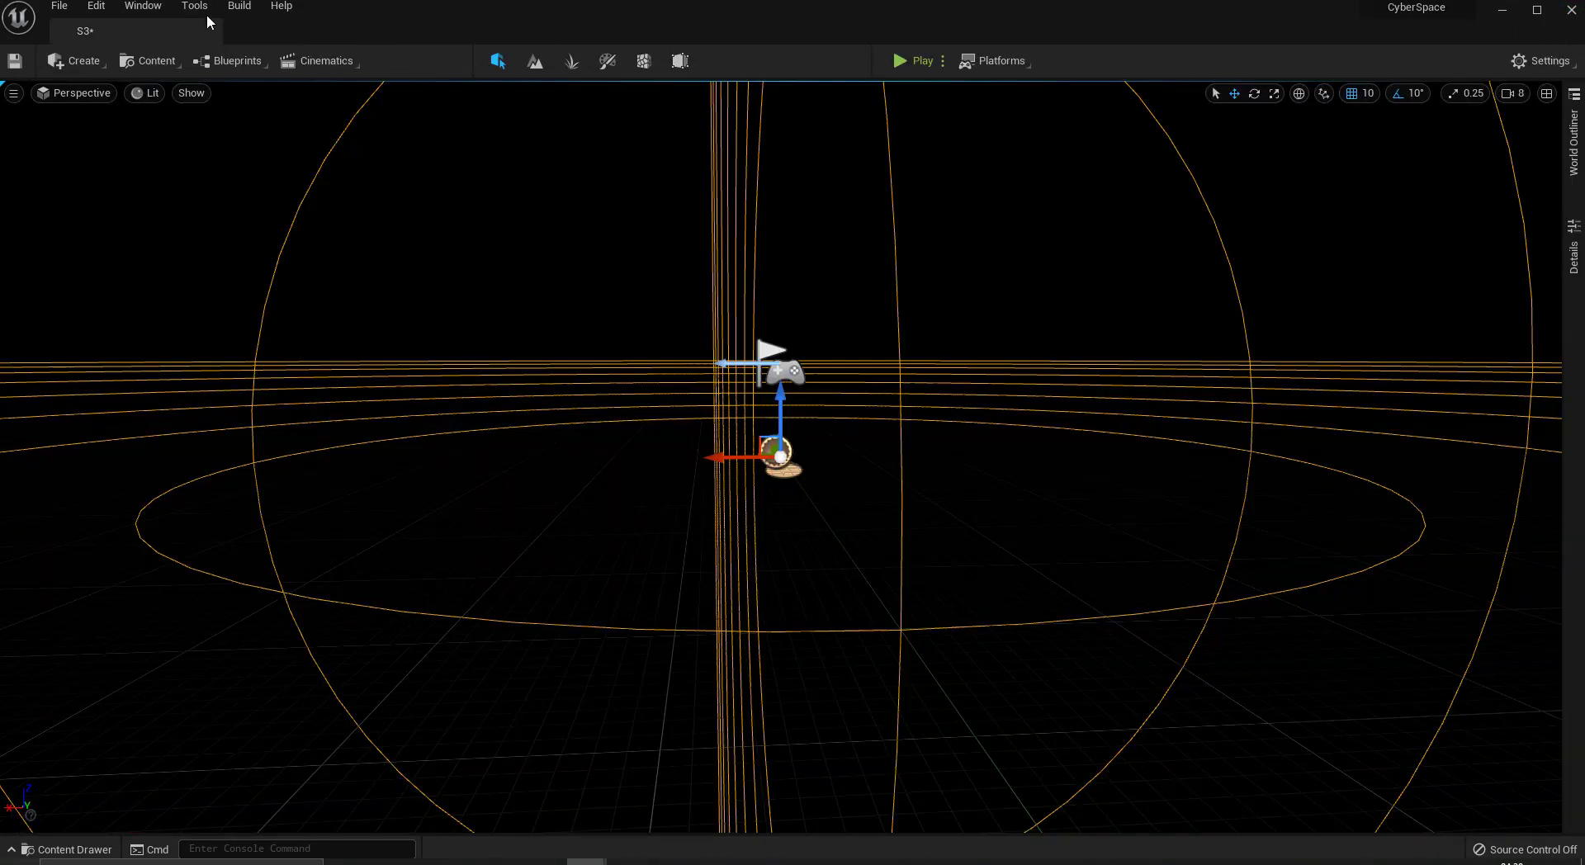
- Reveal the Star_Creator folder in File Explorer and go up to CyberSpace's Content folder
left_click(68, 849)
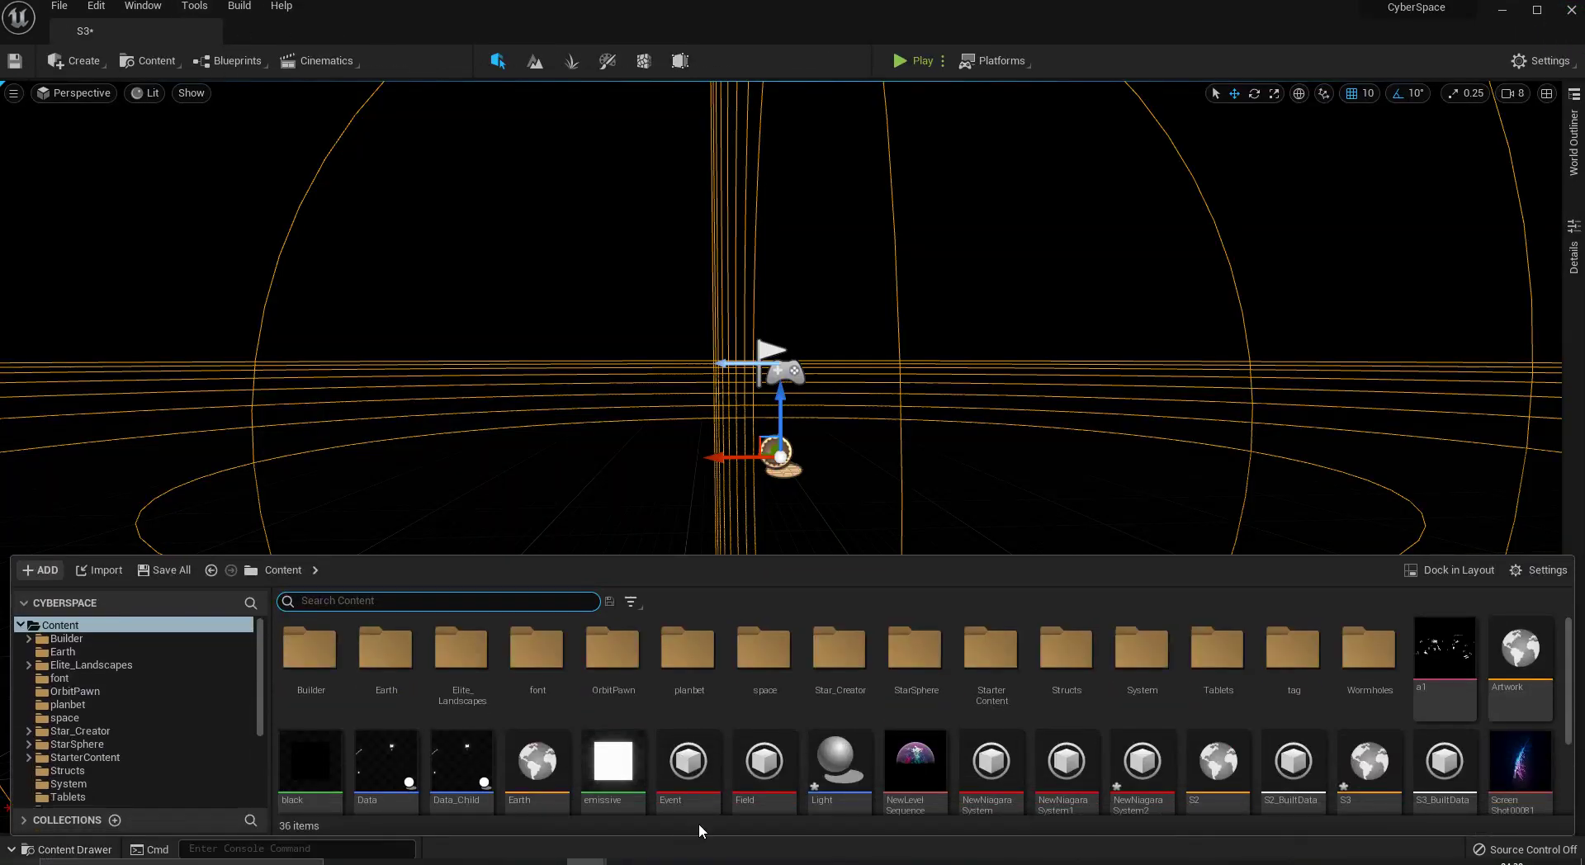
right_click(845, 659)
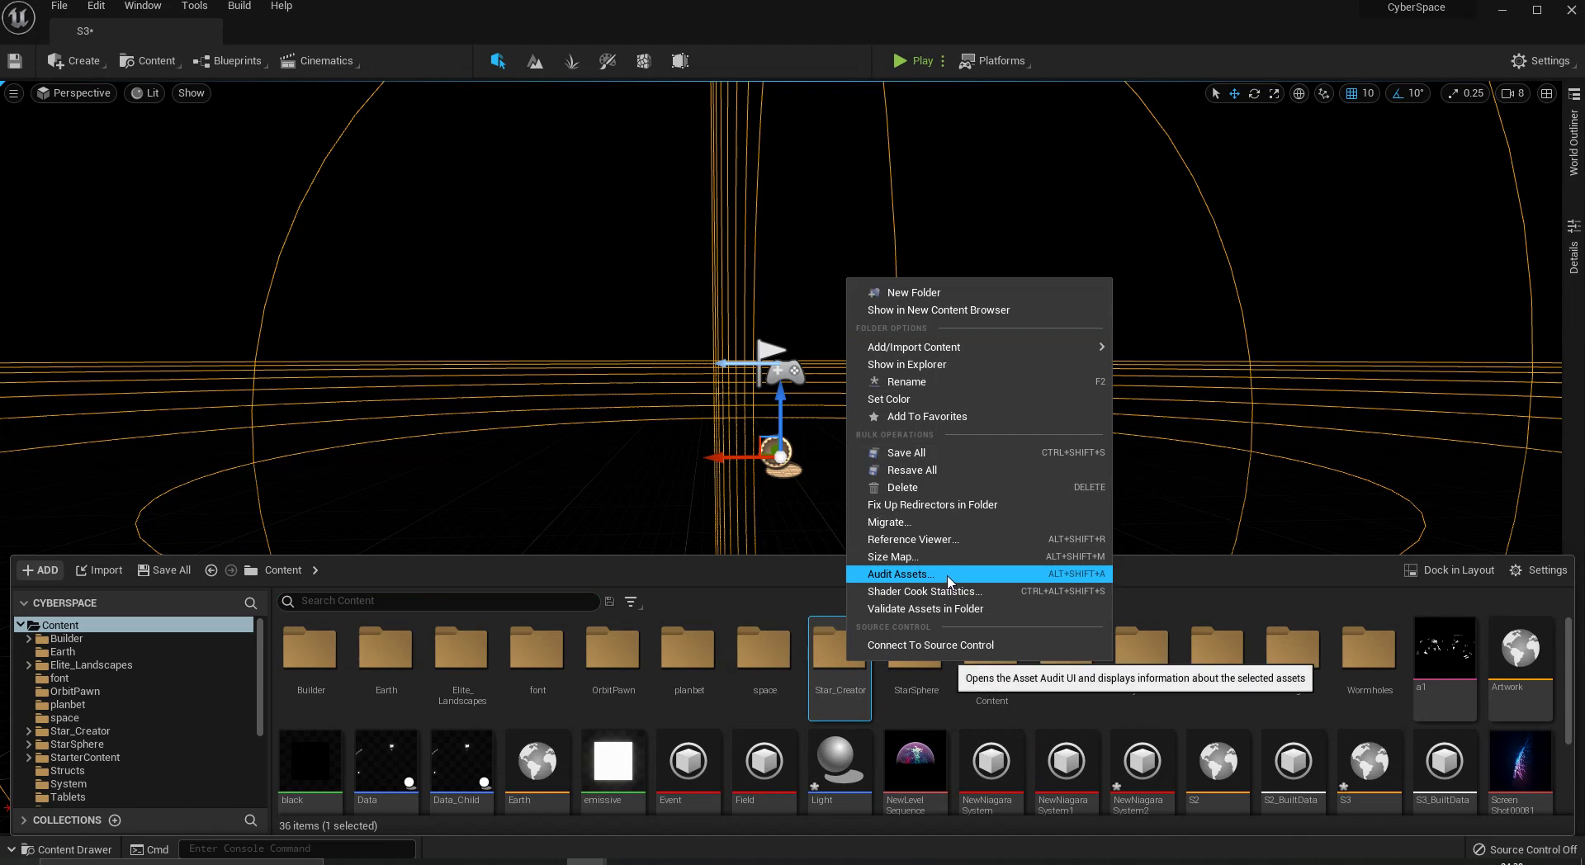
left_click(942, 363)
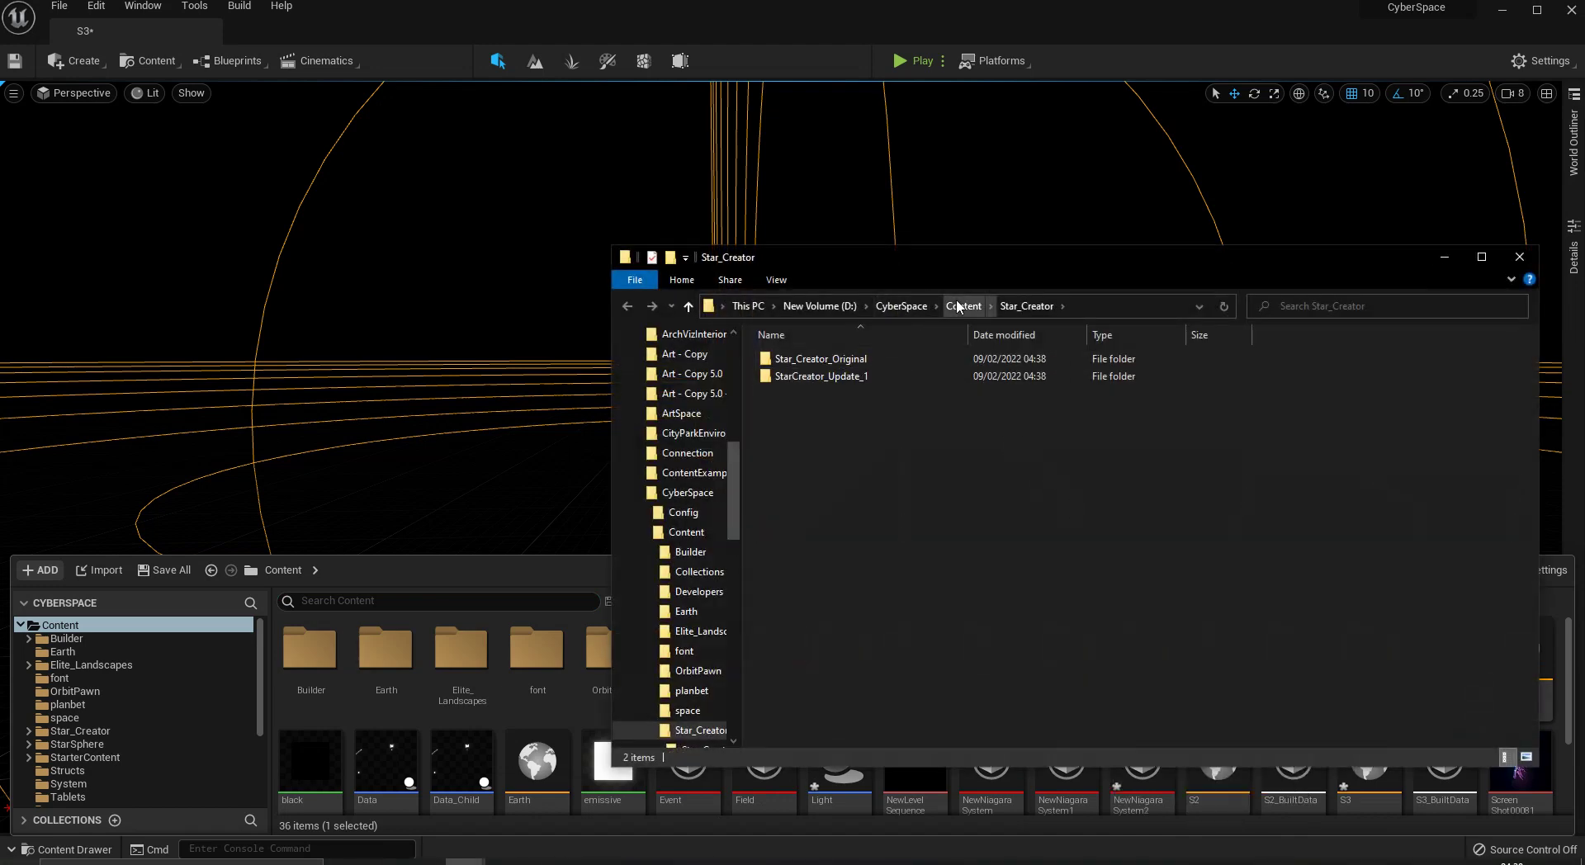
left_click(962, 306)
- Paste the copied assets with Replace, then cancel when Blueprints is reported in use
left_click(1393, 528)
key("ctrl+v")
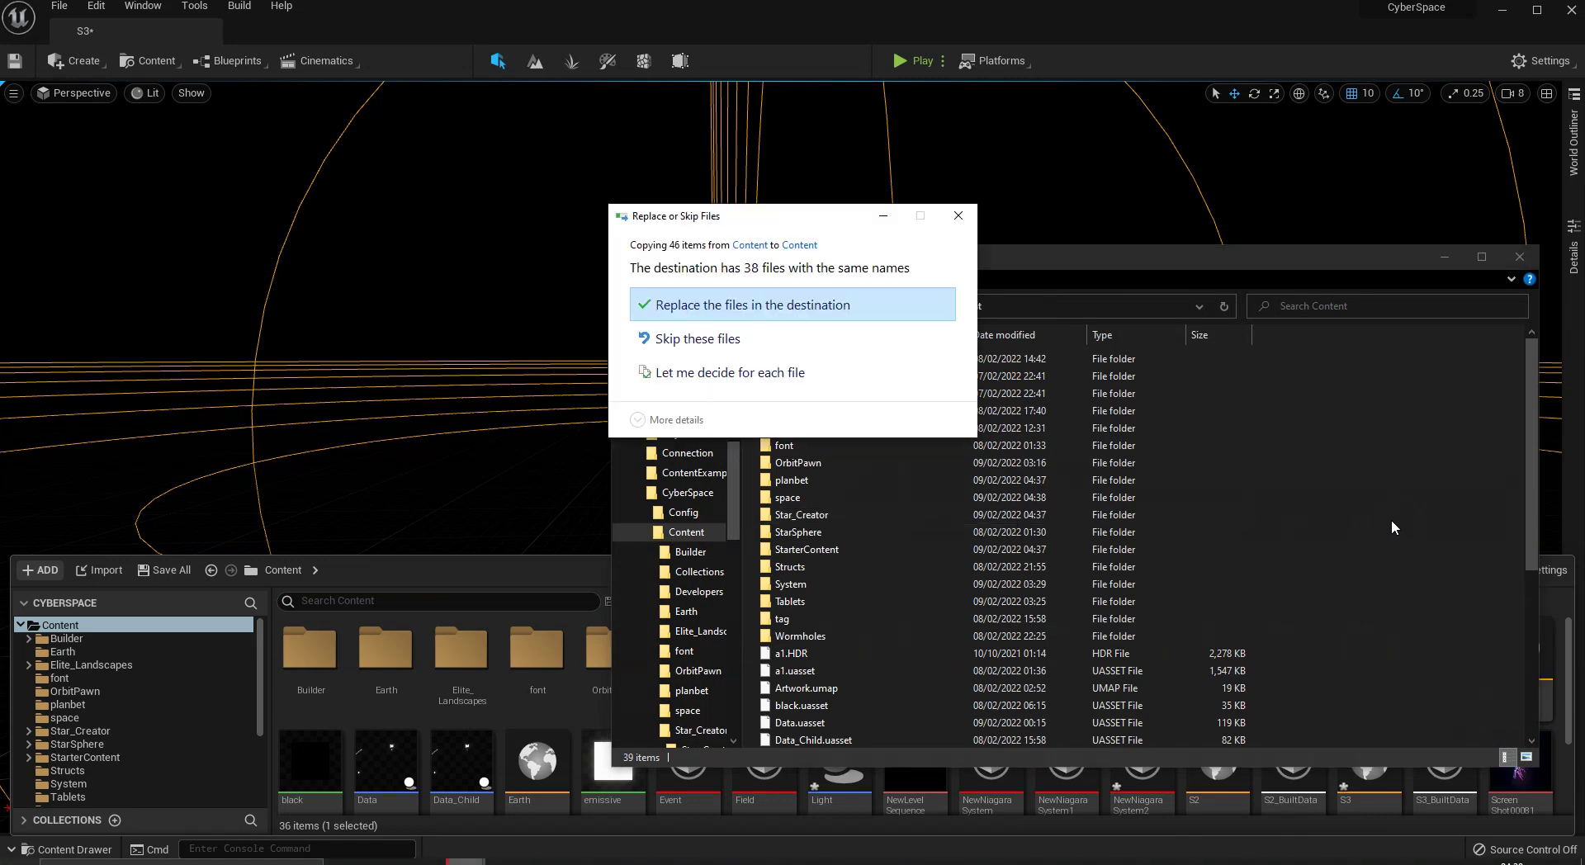
left_click(817, 306)
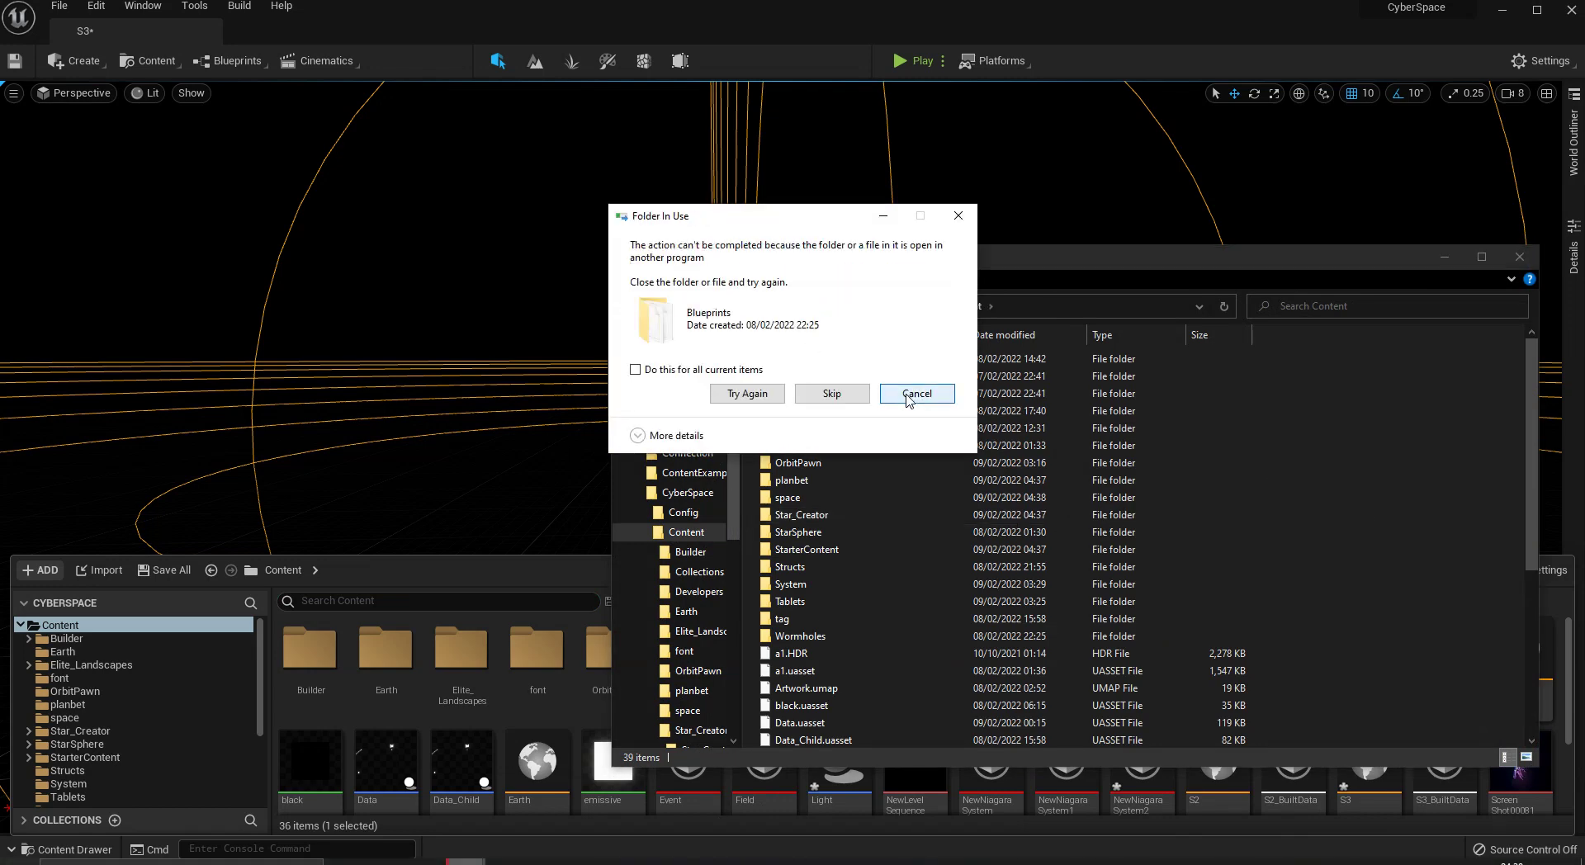
left_click(159, 573)
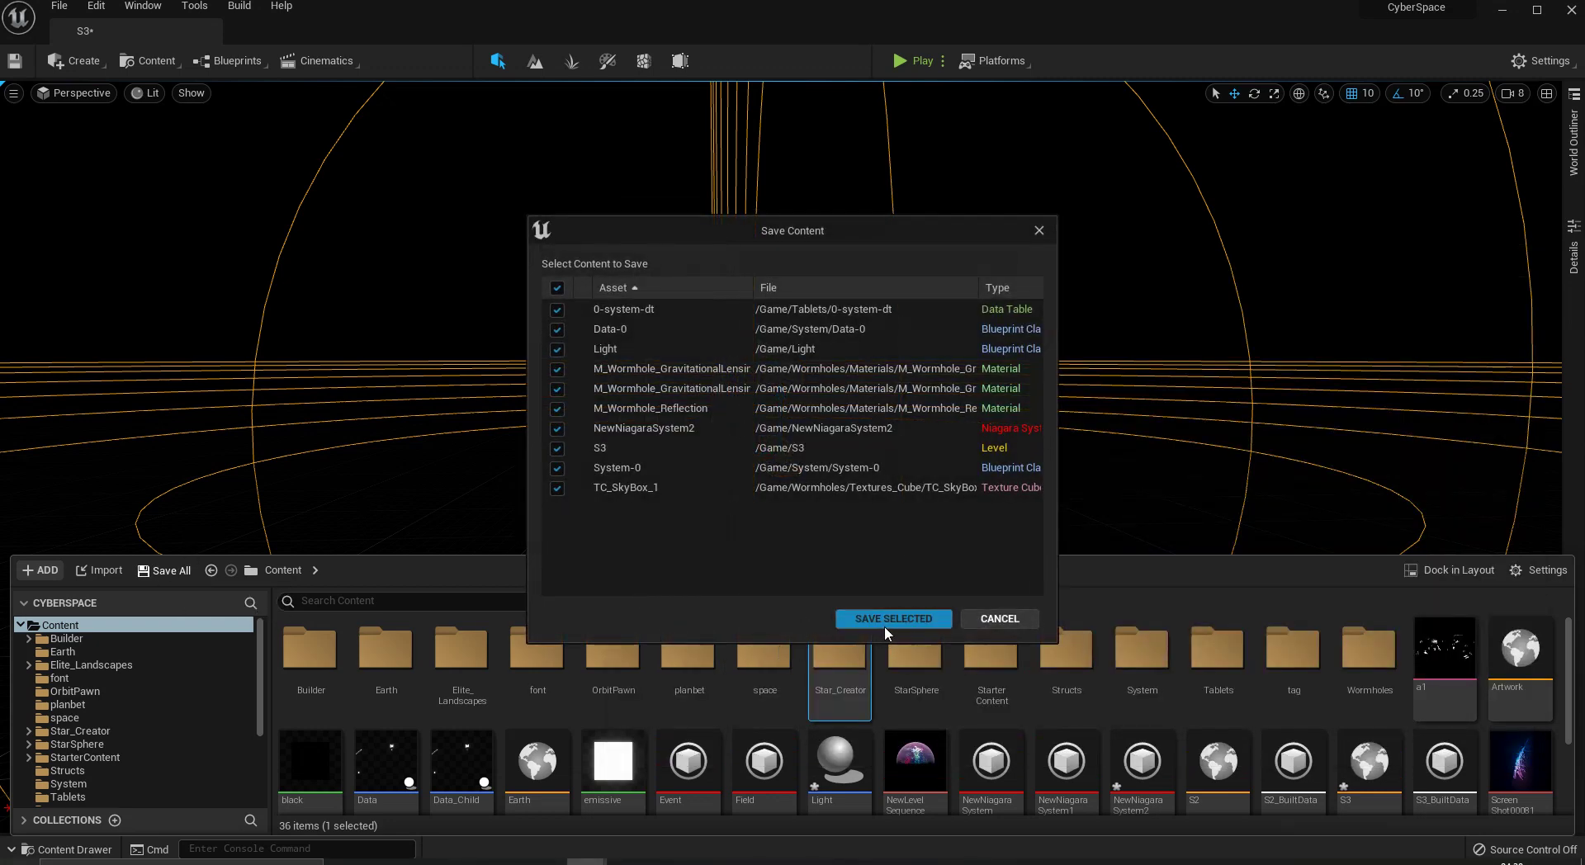
- Save the checked assets from the Save Content list and switch back to File Explorer
left_click(884, 622)
key("alt+Tab")
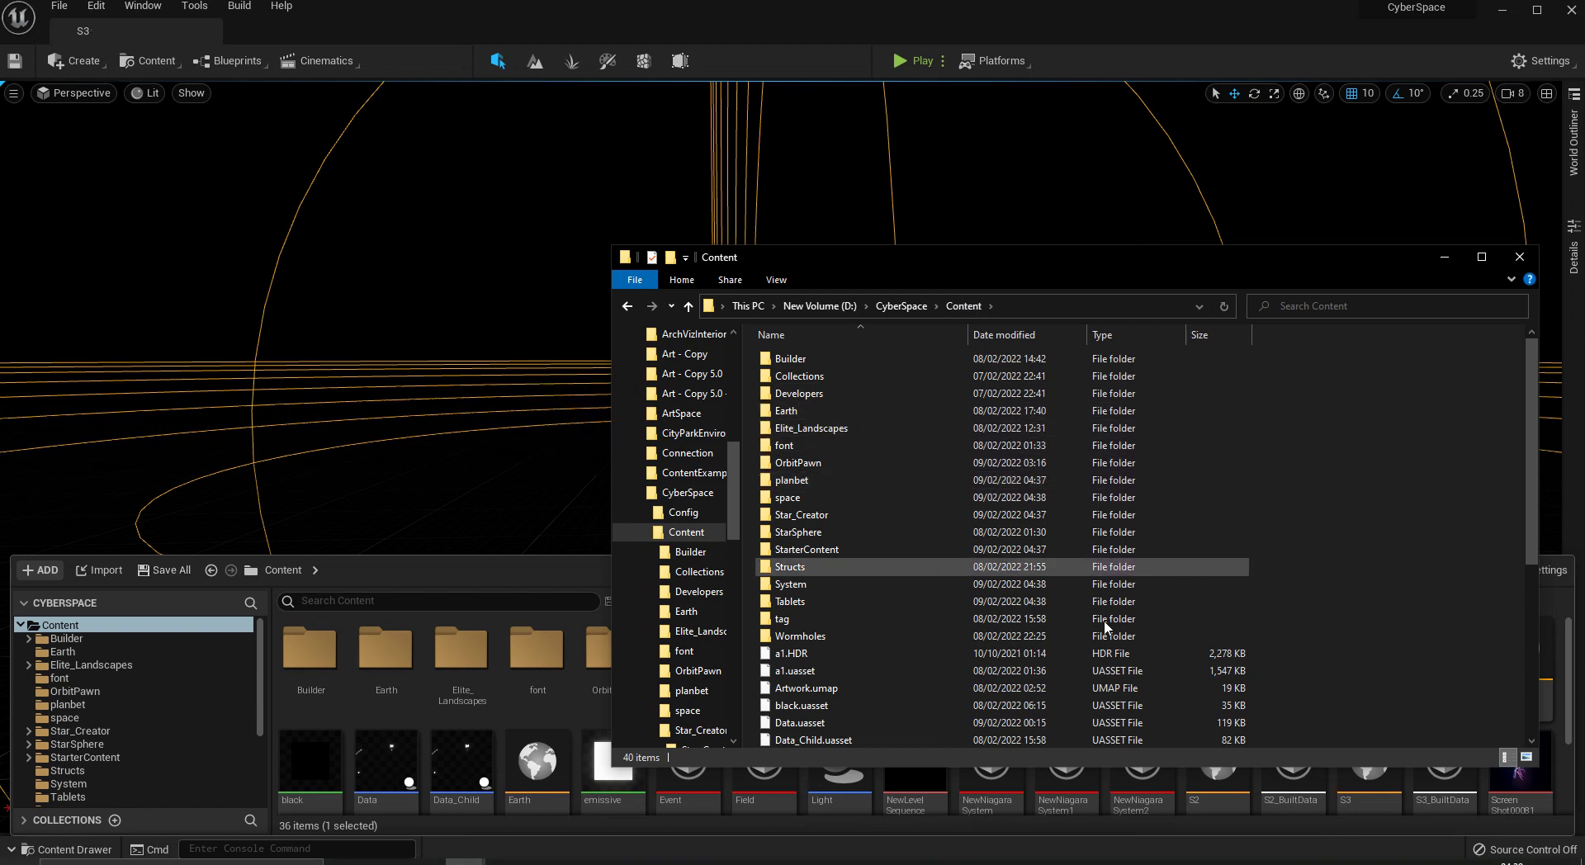
- Paste into Content again with Replace, close the CyberSpace editor, and retry the blocked copy
right_click(1407, 501)
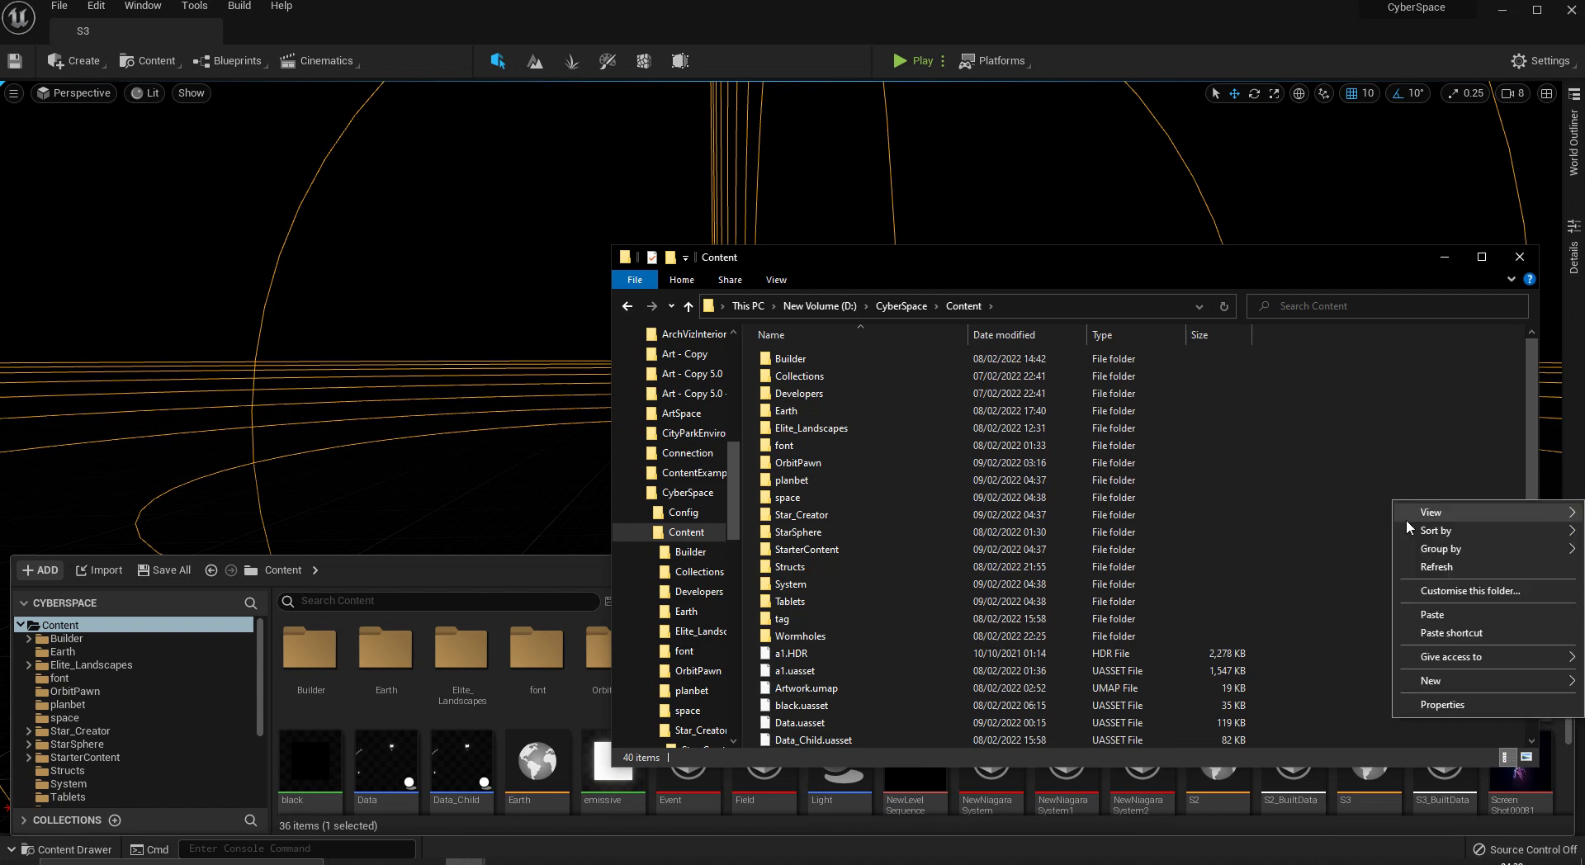
left_click(1448, 612)
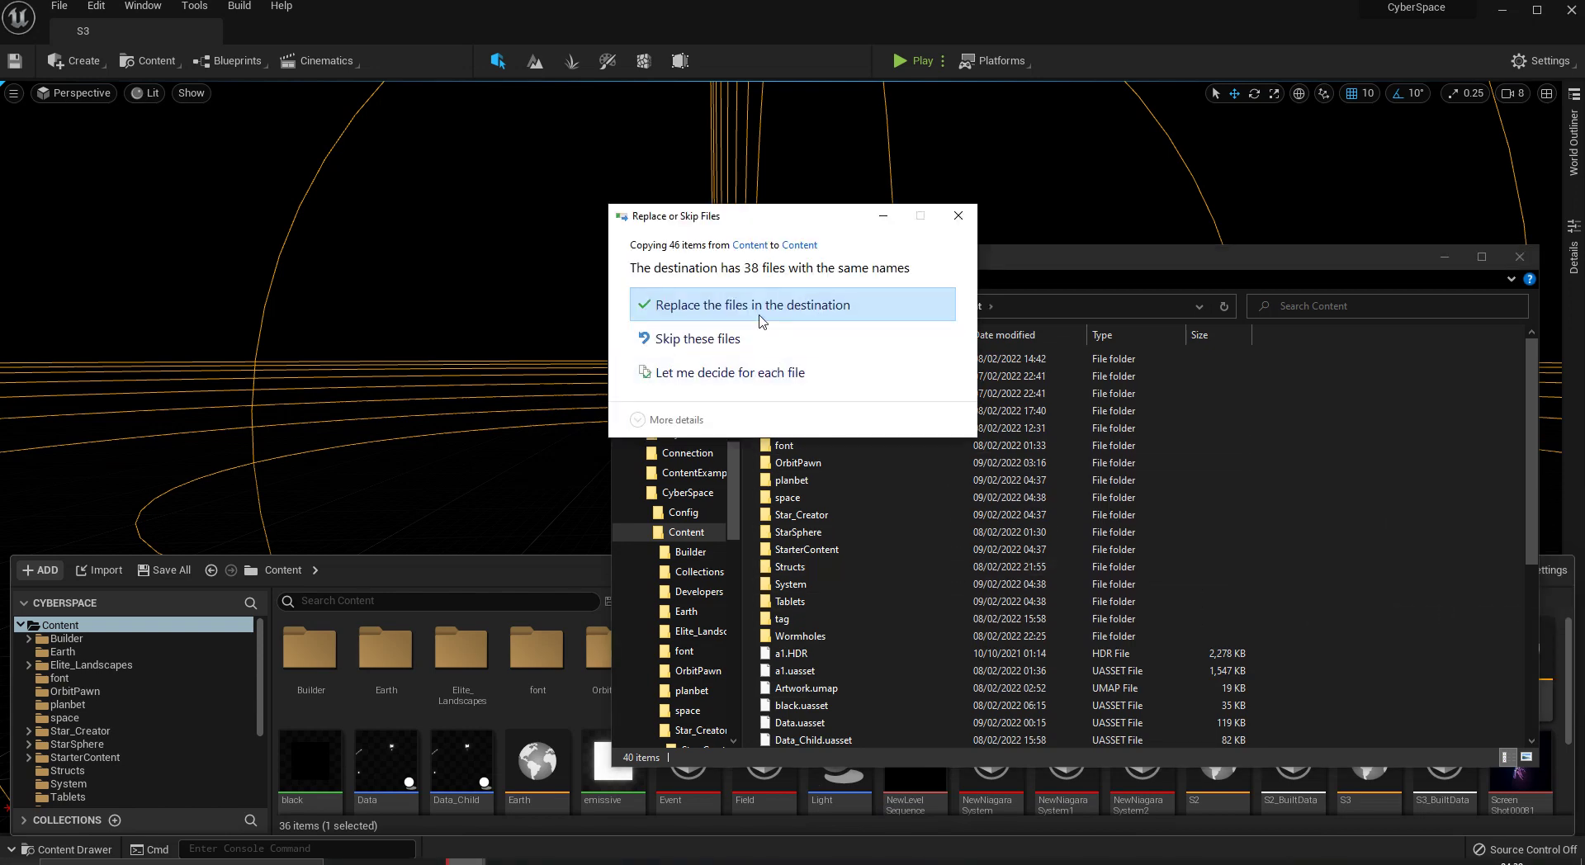
left_click(759, 319)
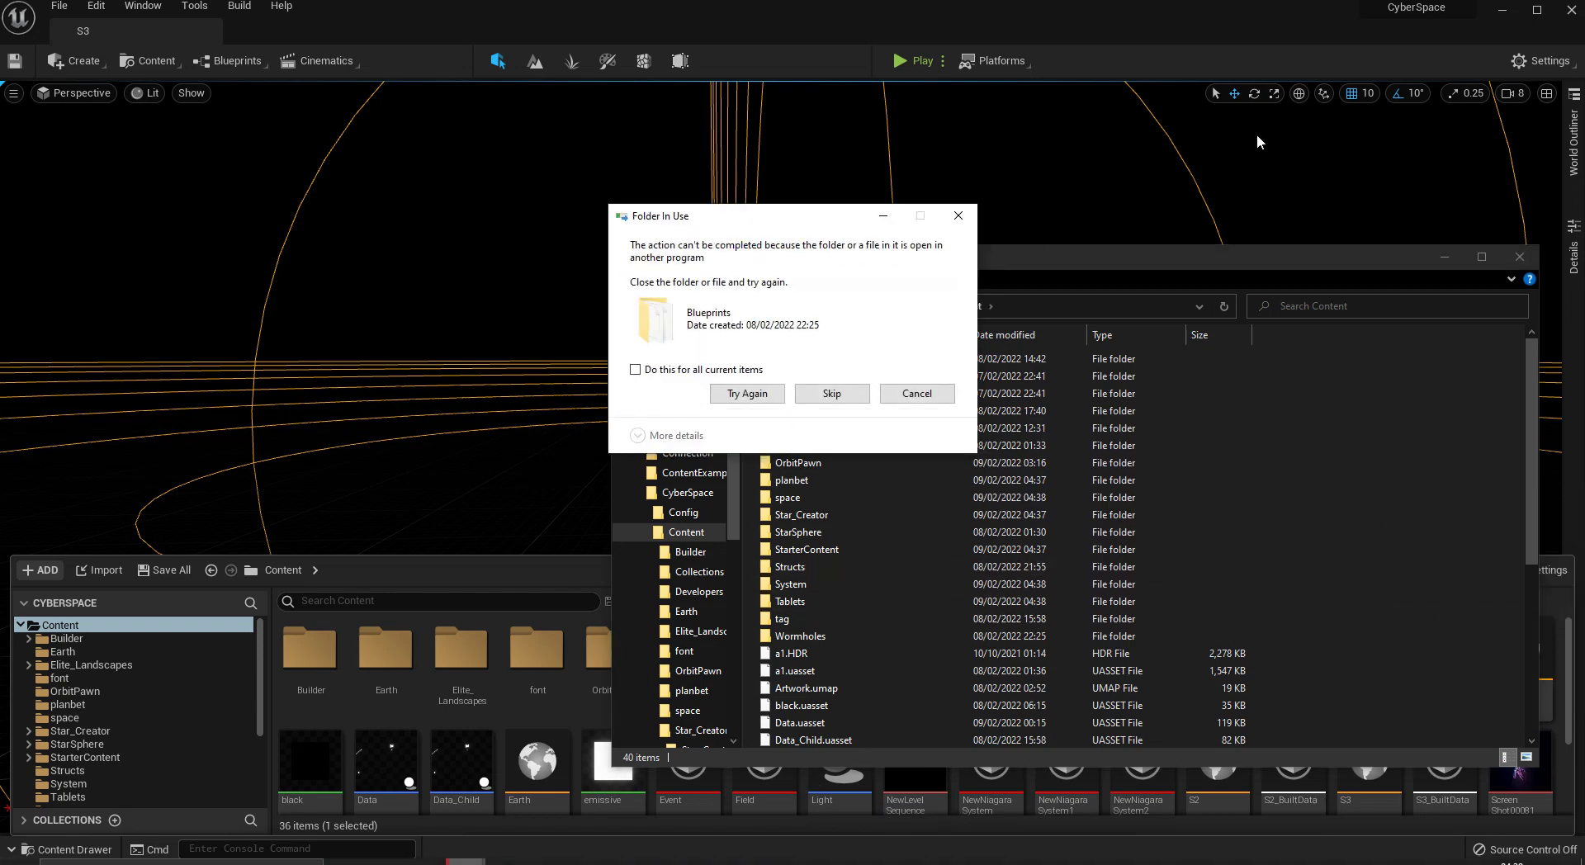
left_click(1572, 11)
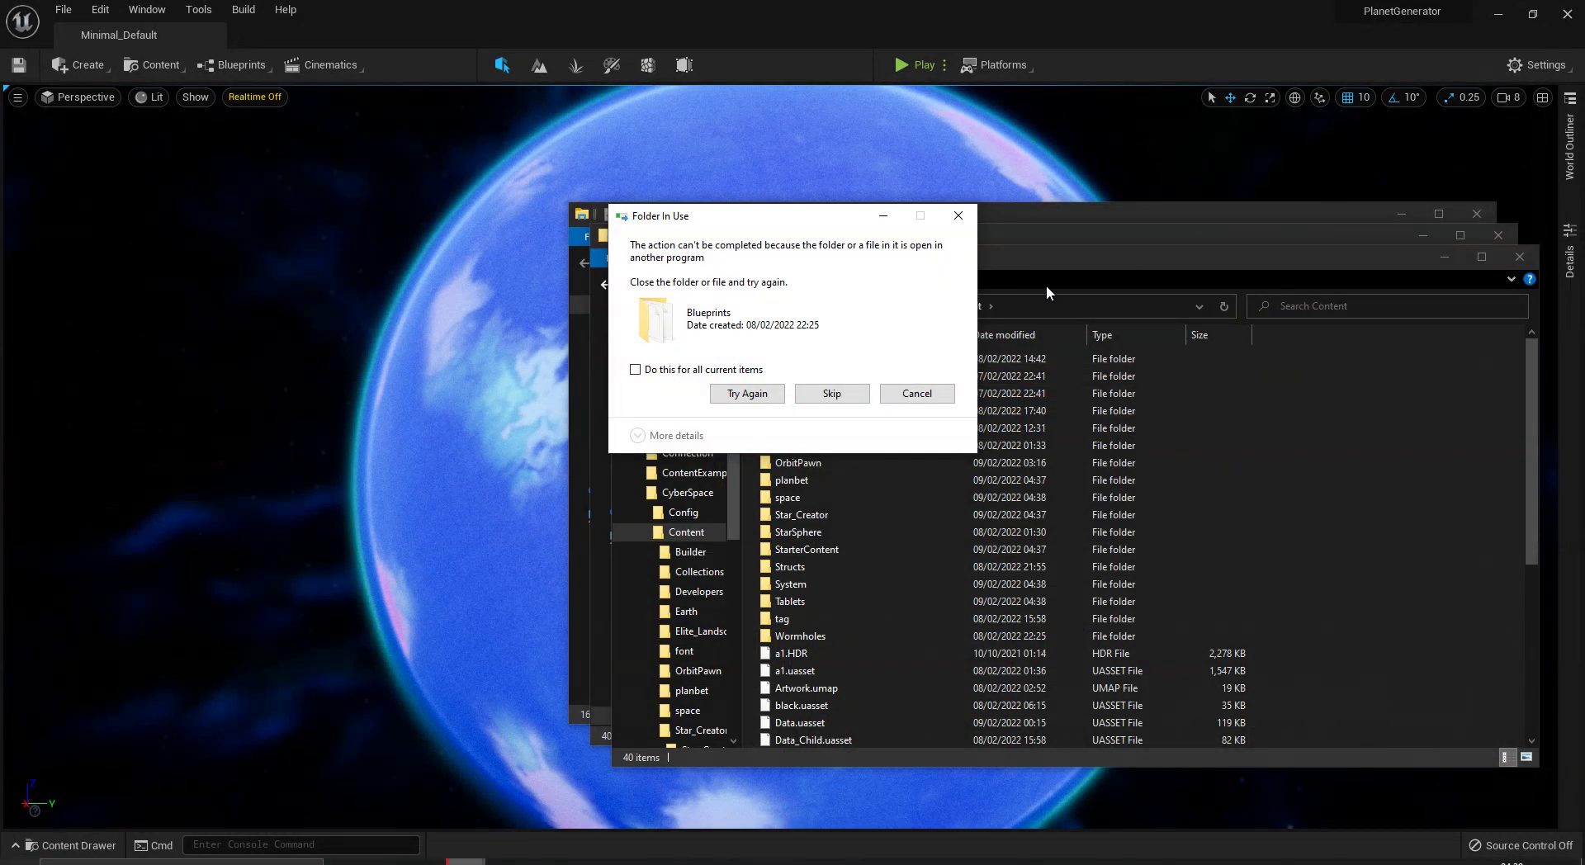
left_click(760, 394)
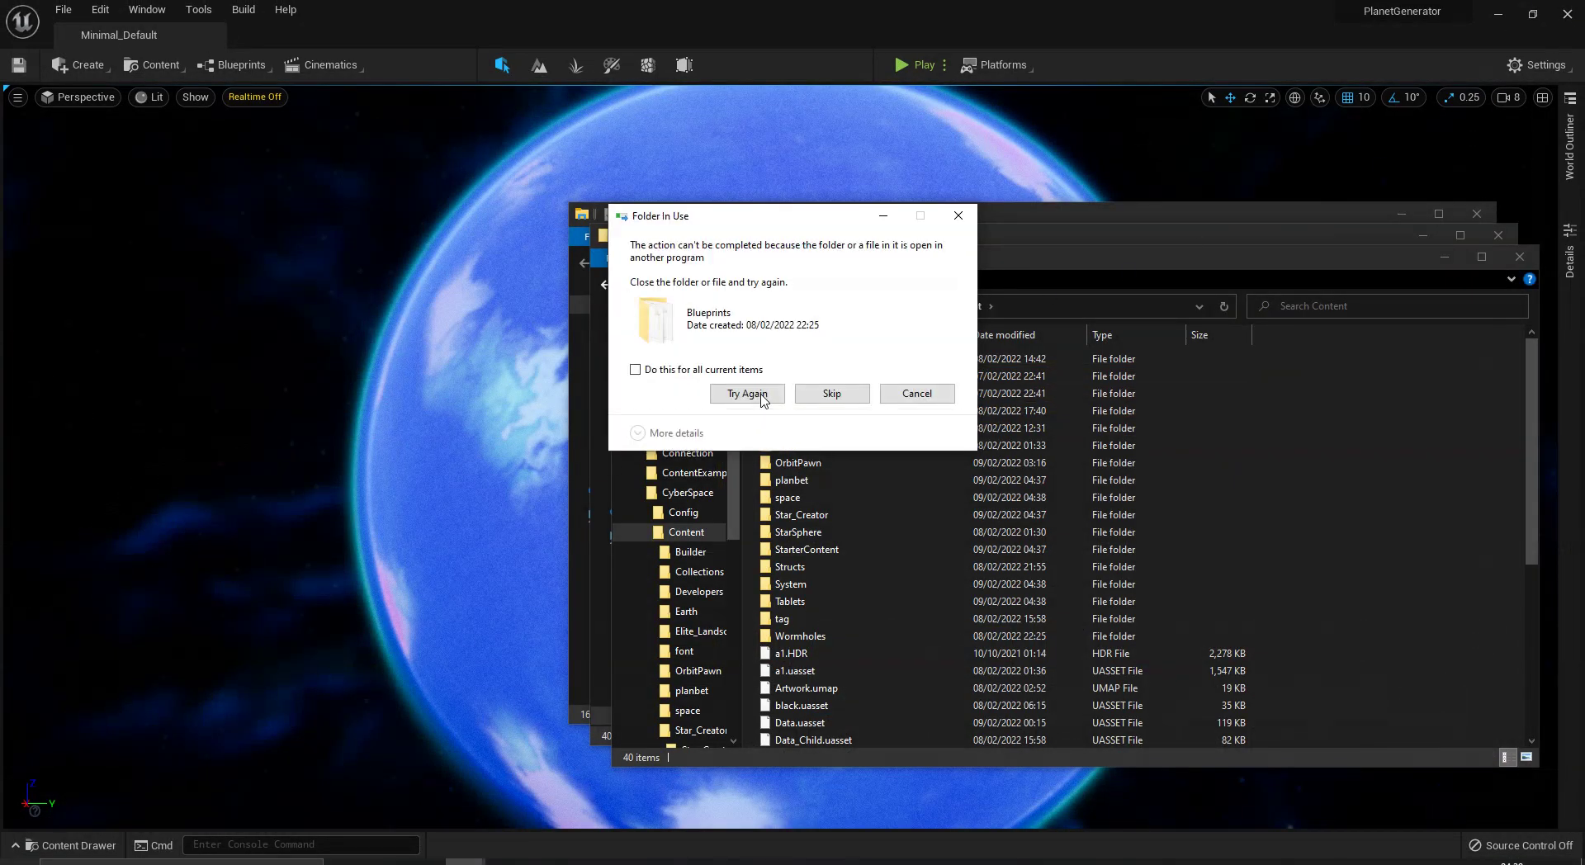
- Cancel the blocked copy and dismiss the Content folder options menu
left_click(898, 396)
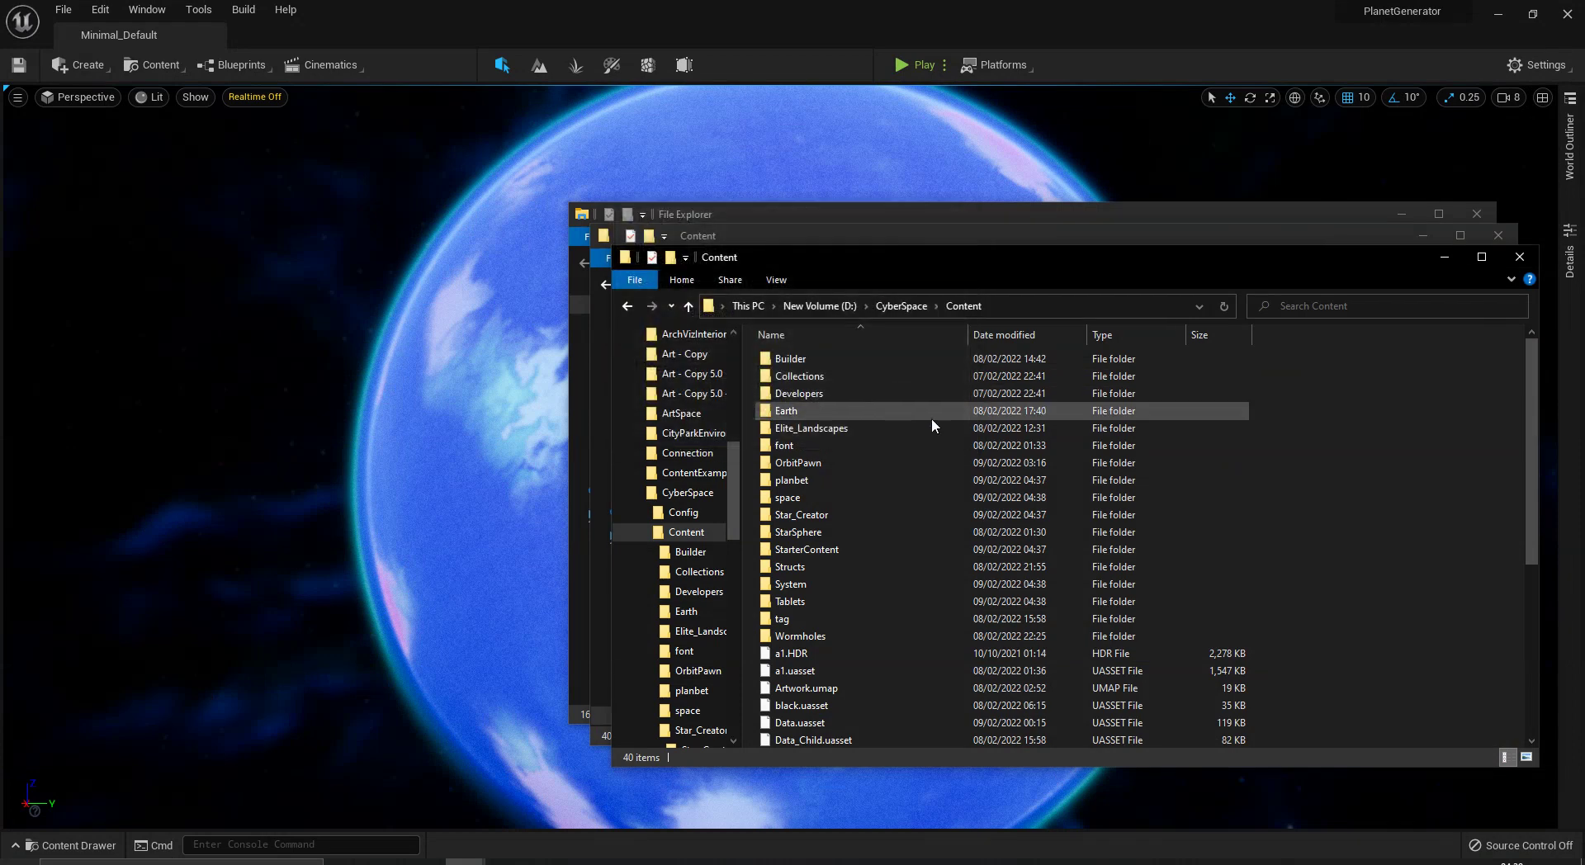
right_click(1435, 489)
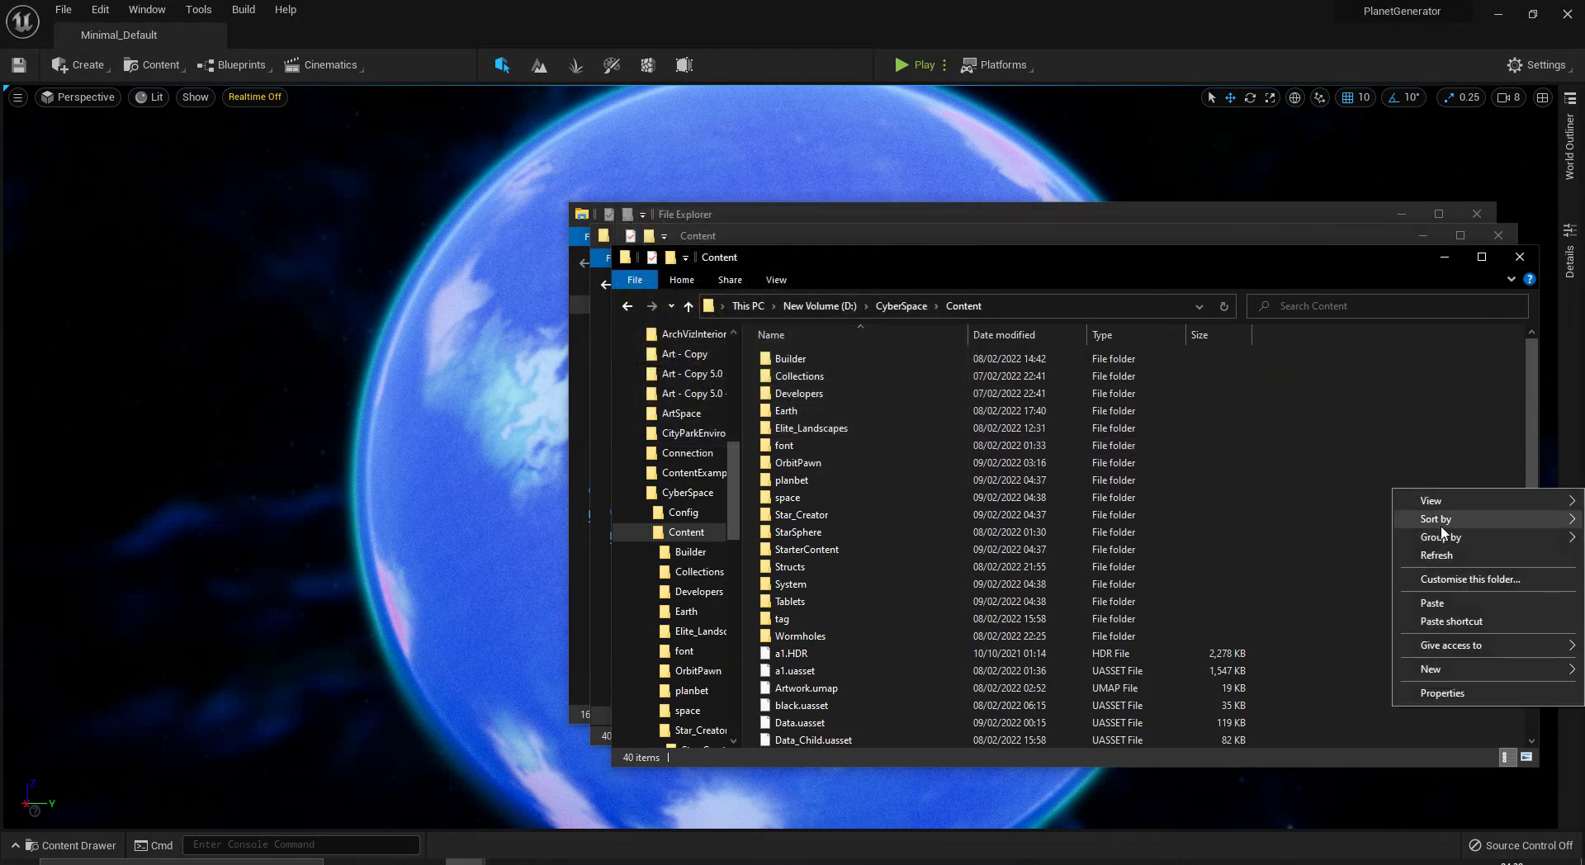
mouse_move(1441, 520)
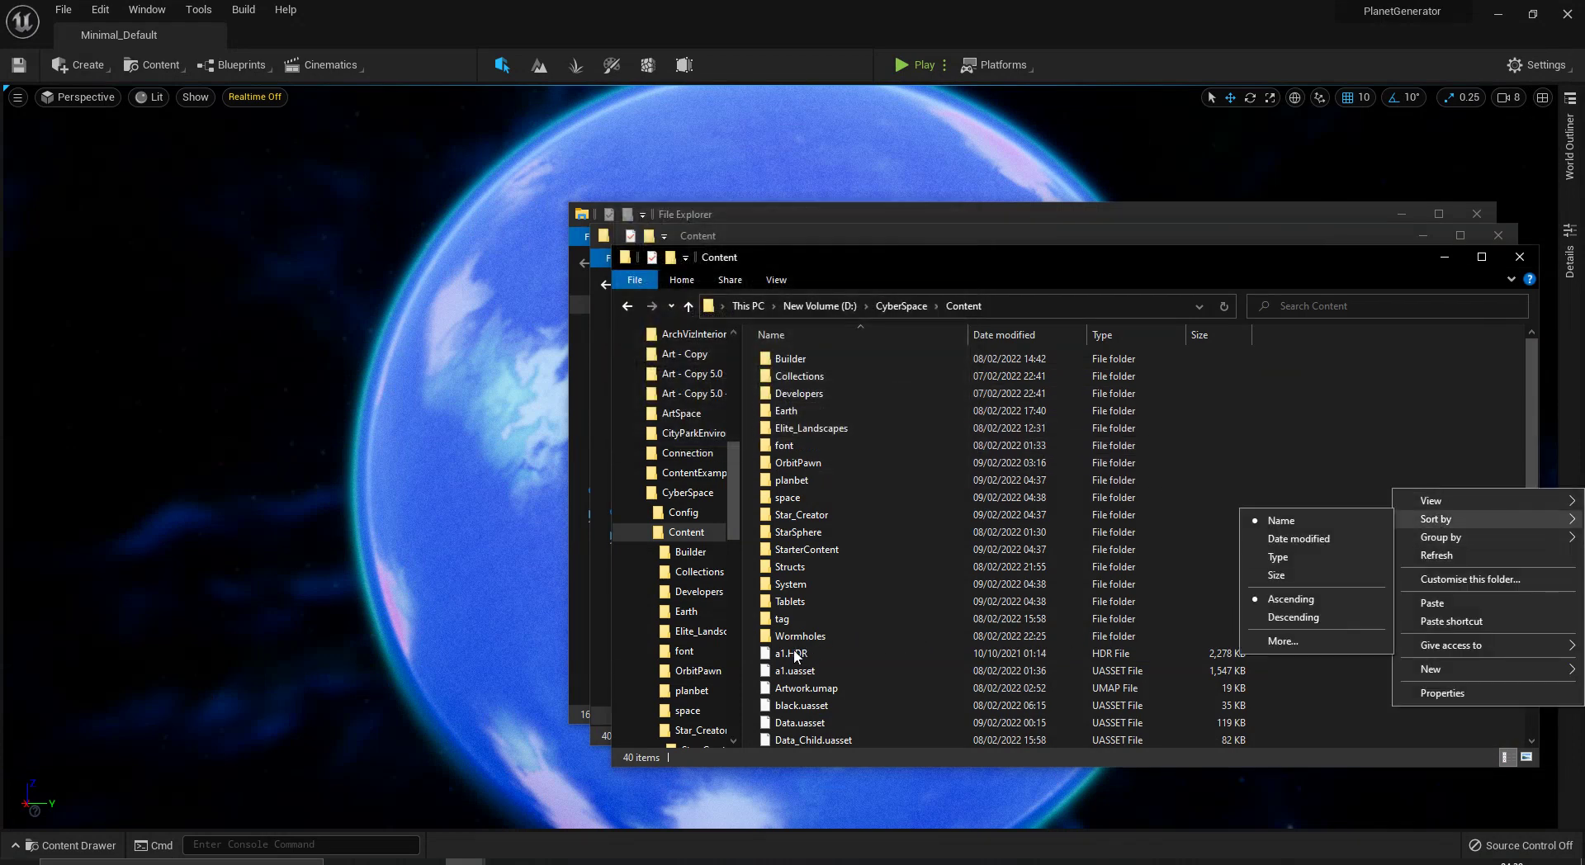
left_click(731, 512)
- Scroll the navigation pane down and expand the Wormholes project to reach its Content folder
left_click_drag(730, 512, 733, 642)
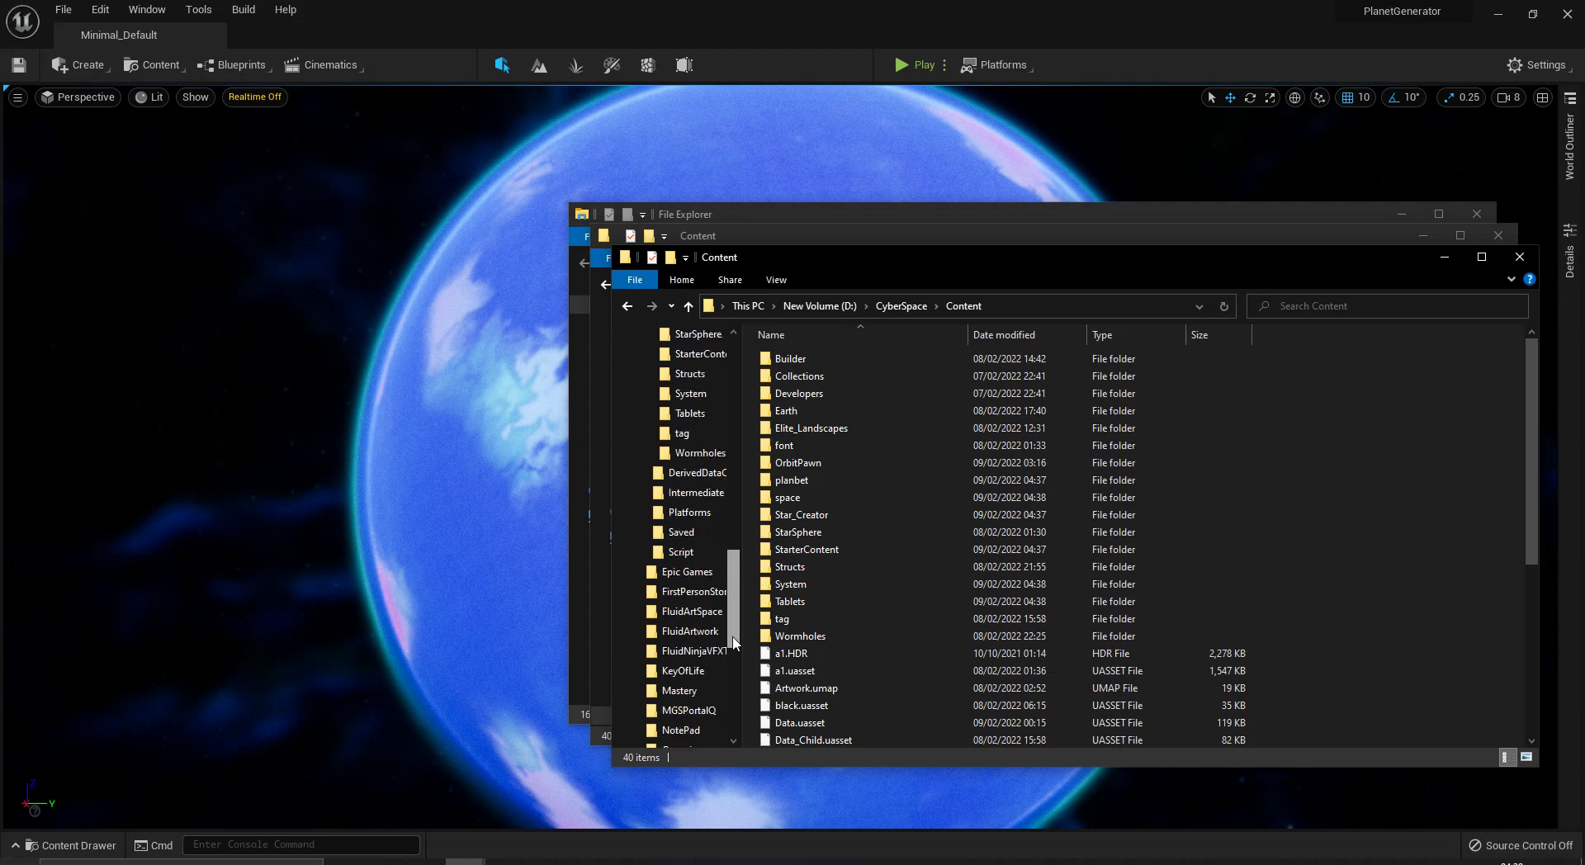
scroll(726, 648, "down", 2)
scroll(726, 648, "down", 1)
scroll(727, 648, "down", 1)
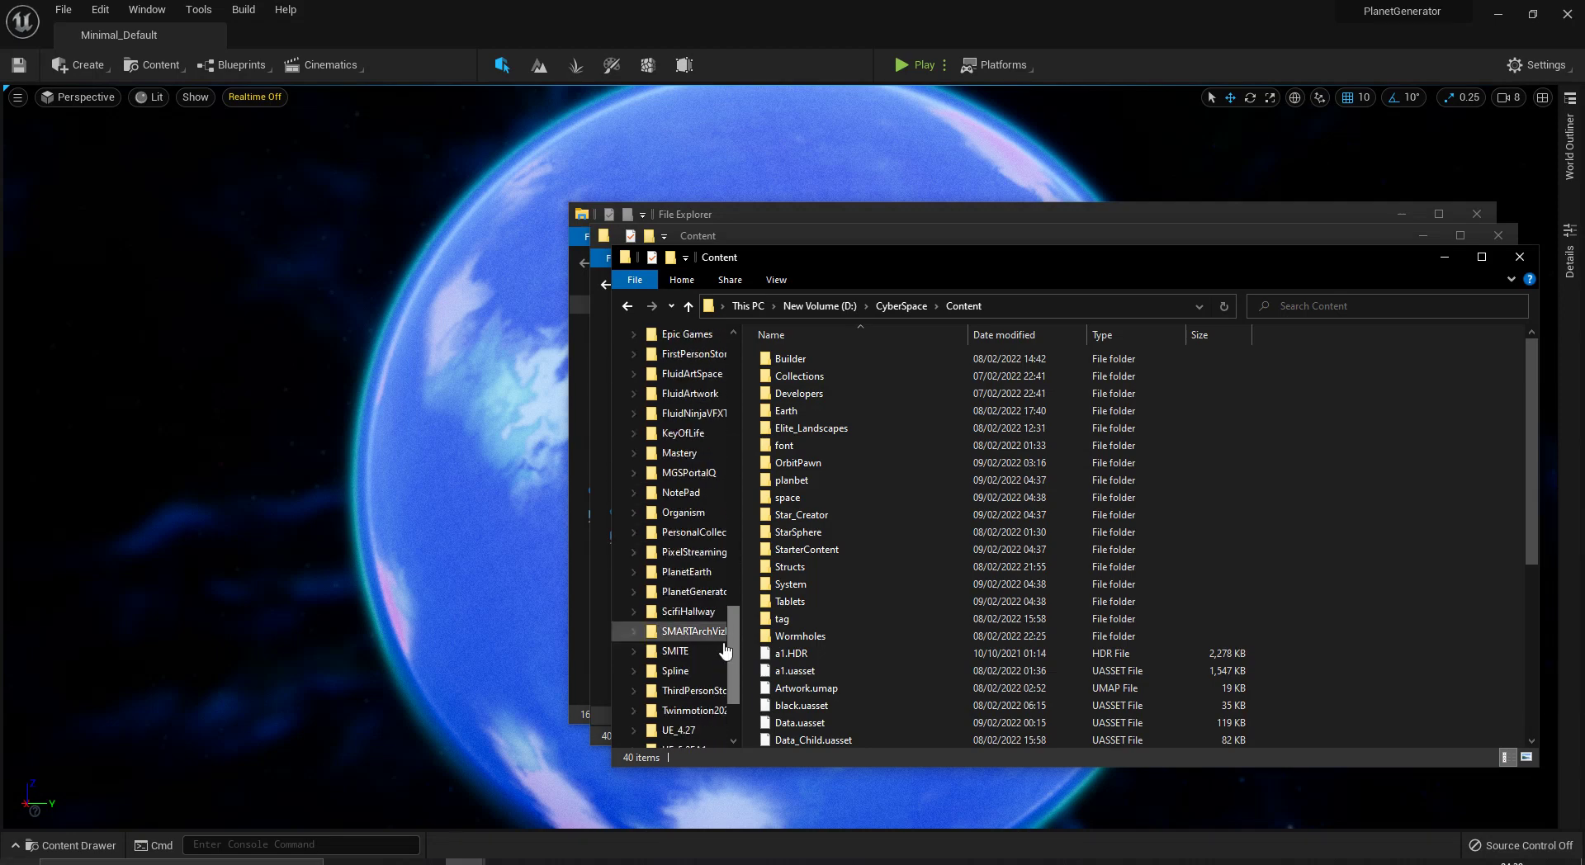
scroll(725, 651, "down", 2)
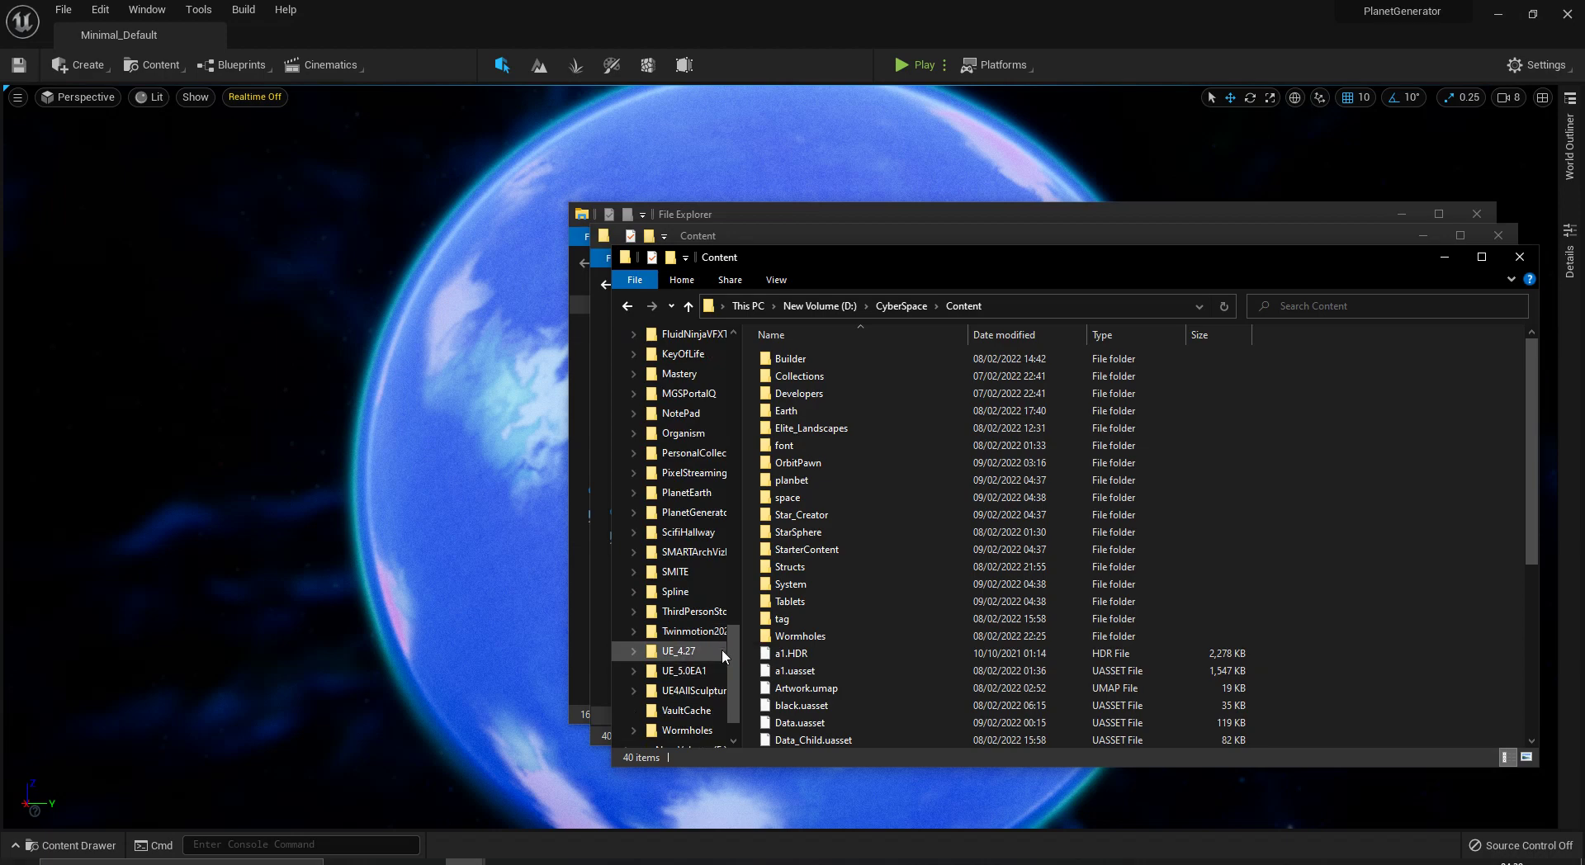
left_click(635, 730)
- Open the Wormholes asset folder, then cancel the failed attempt to drag-move it
left_click(693, 729)
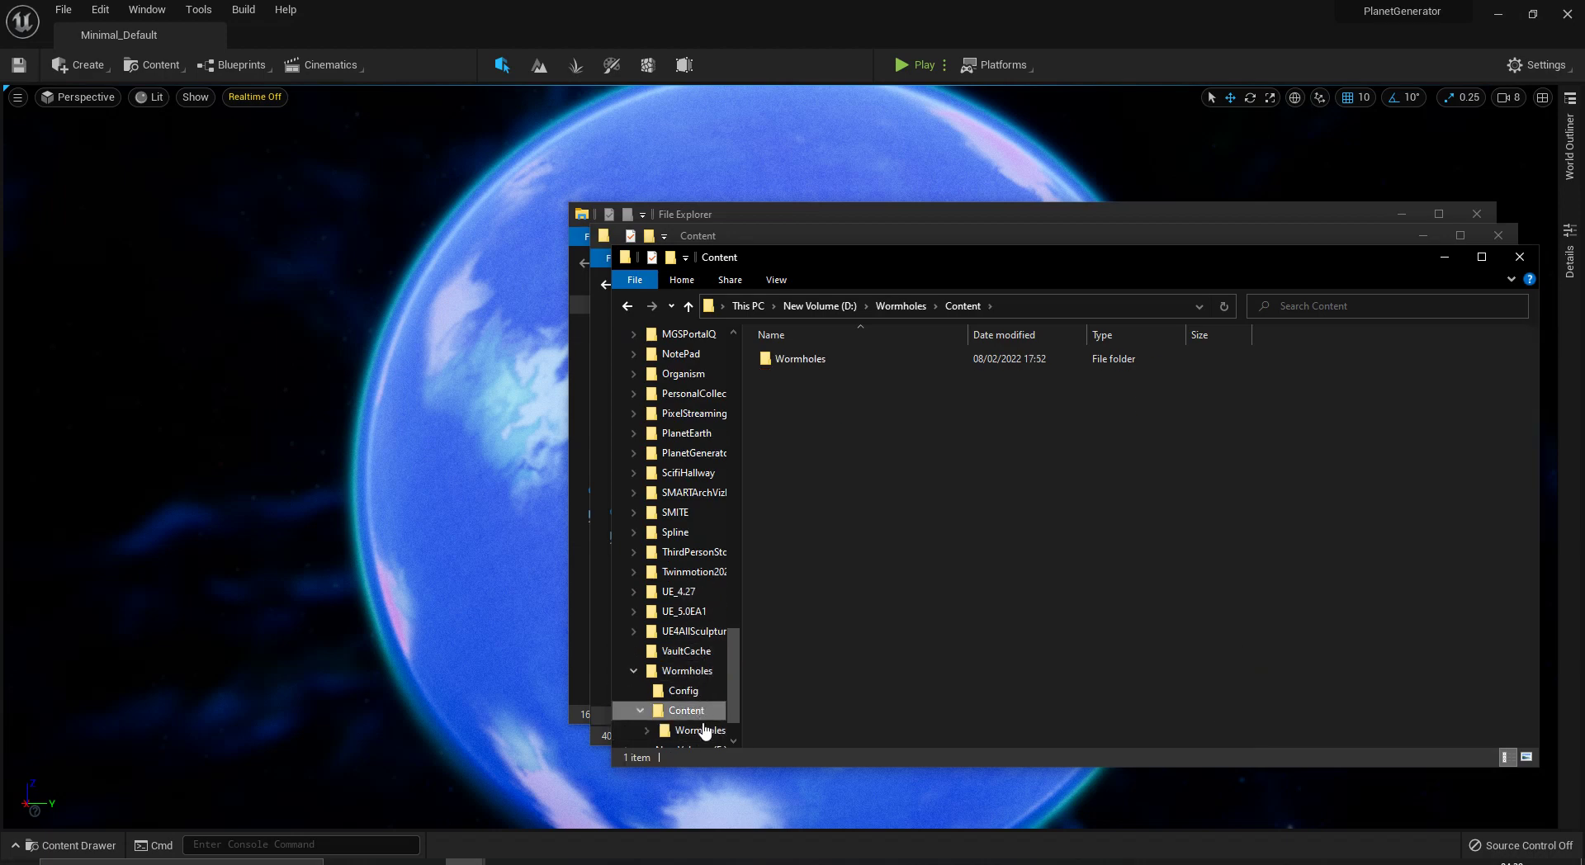
left_click(701, 730)
left_click_drag(706, 738, 758, 429)
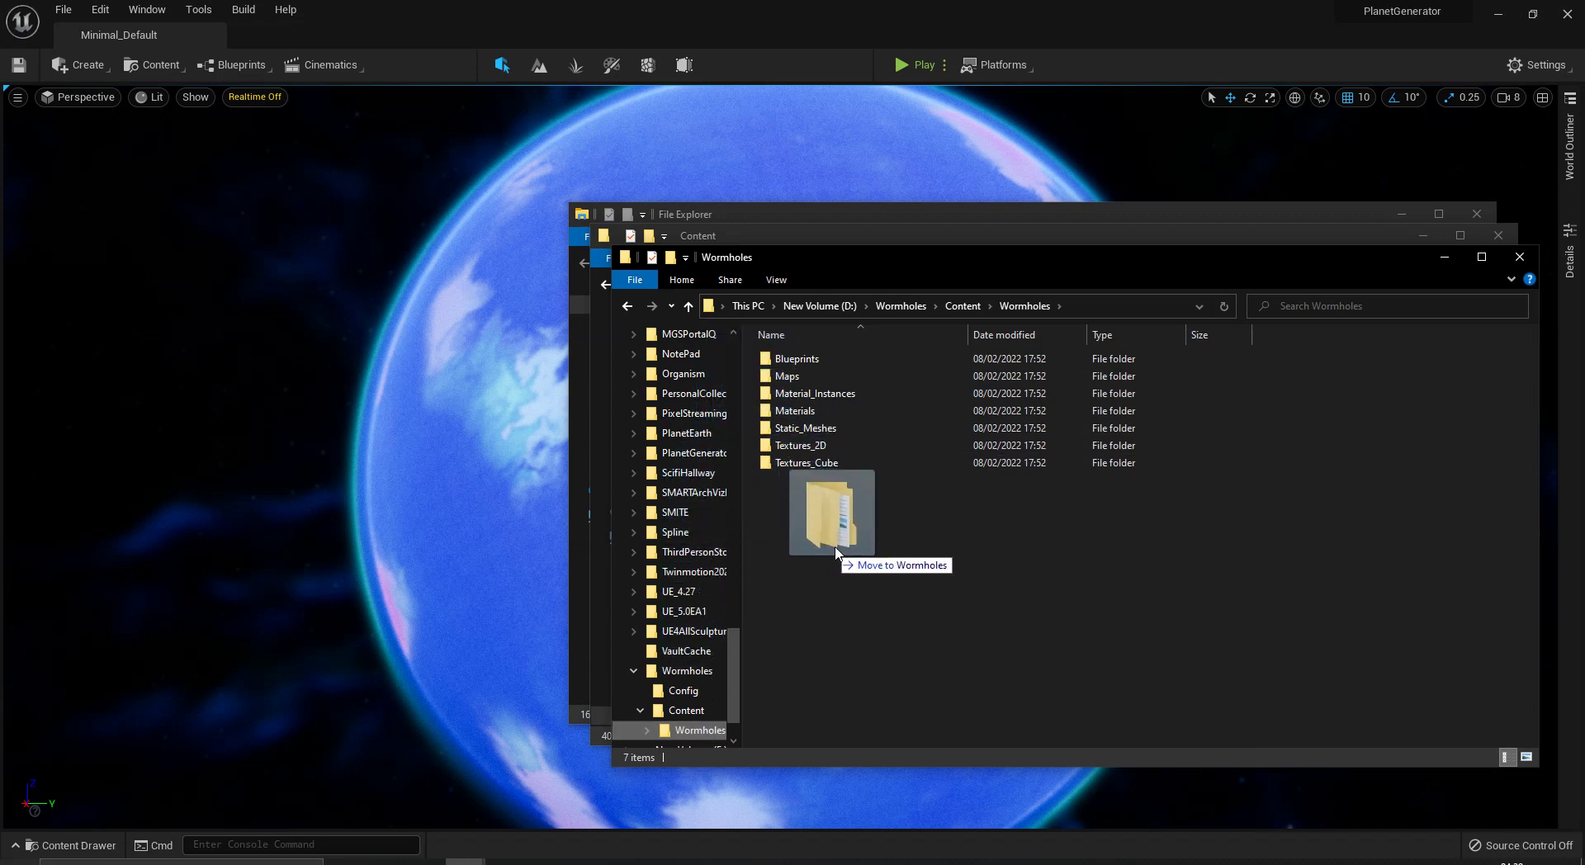
mouse_move(758, 429)
left_mouse_down()
mouse_move(775, 681)
mouse_move(726, 725)
left_mouse_up()
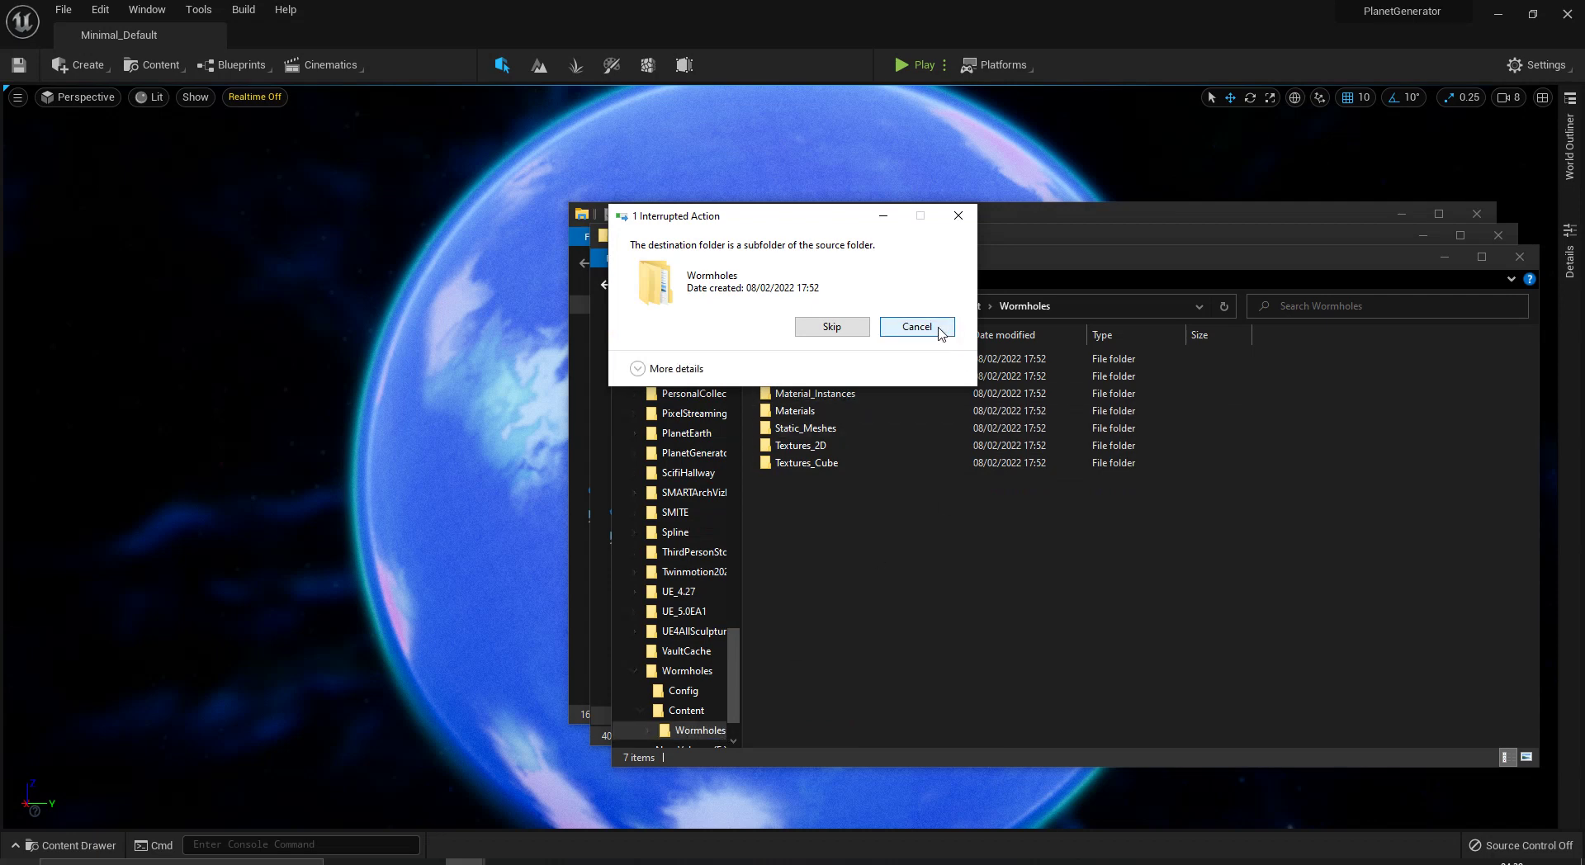
left_click(916, 327)
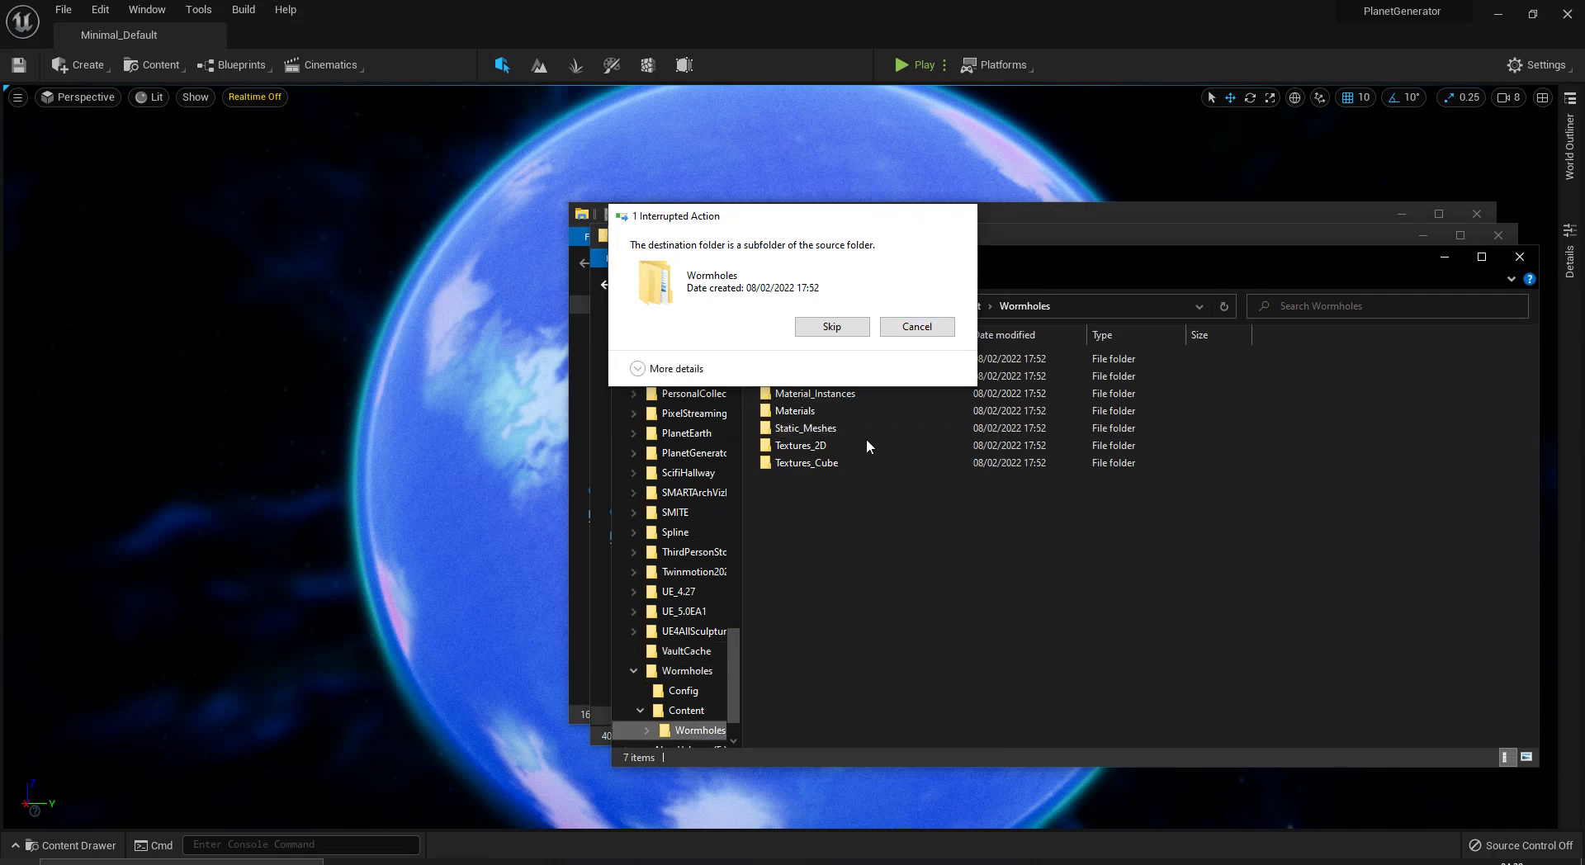
- Copy the Wormholes folder and scroll the folder tree up to CyberSpace > Content
right_click(692, 732)
left_click(751, 611)
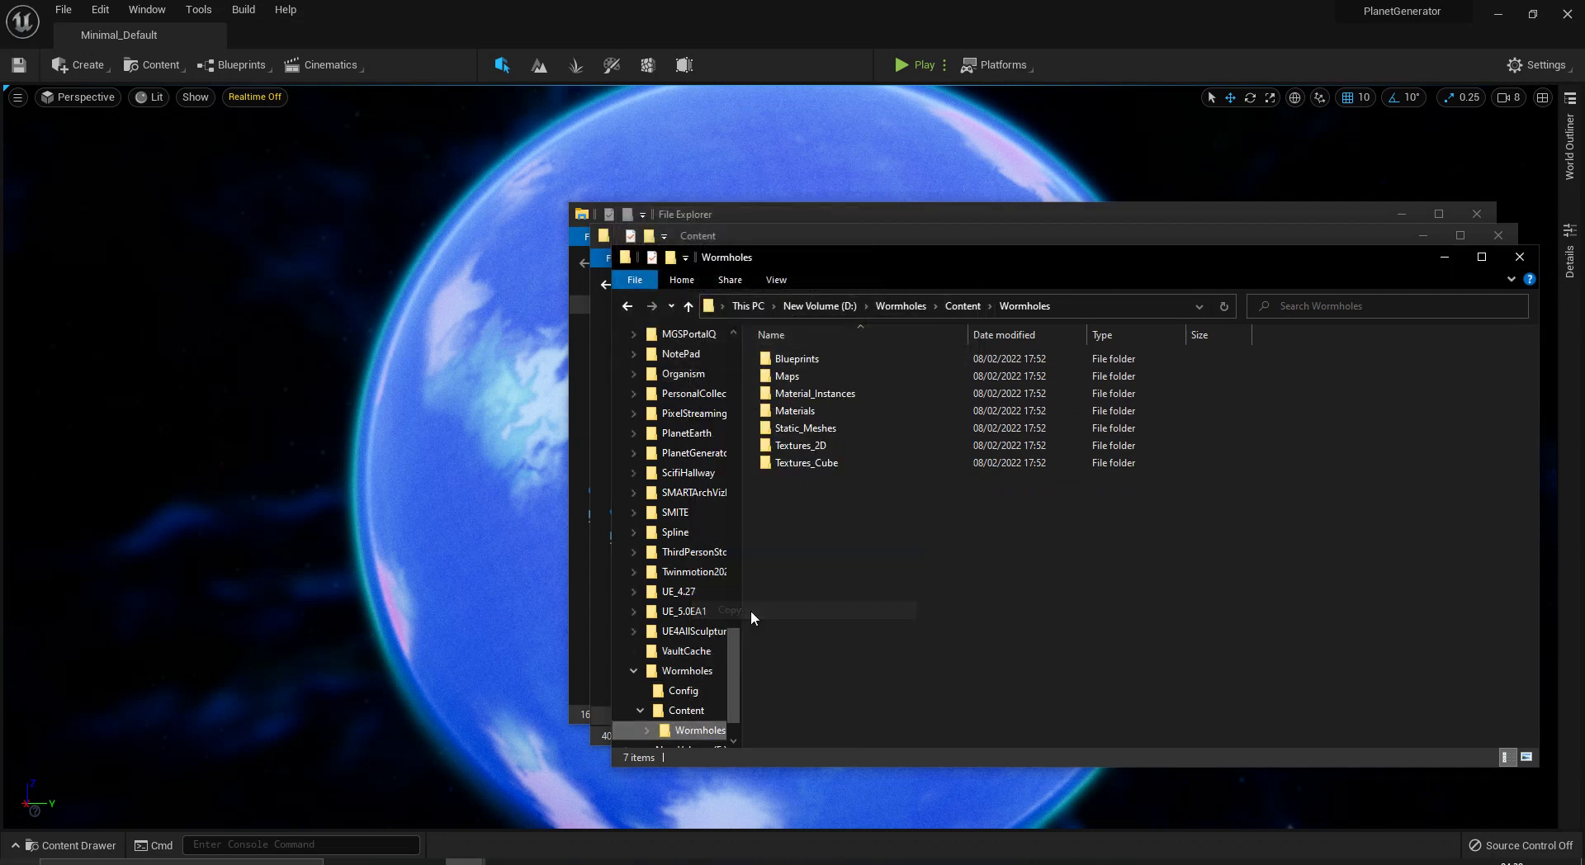
scroll(727, 656, "up", 1)
scroll(735, 627, "up", 3)
scroll(739, 608, "up", 1)
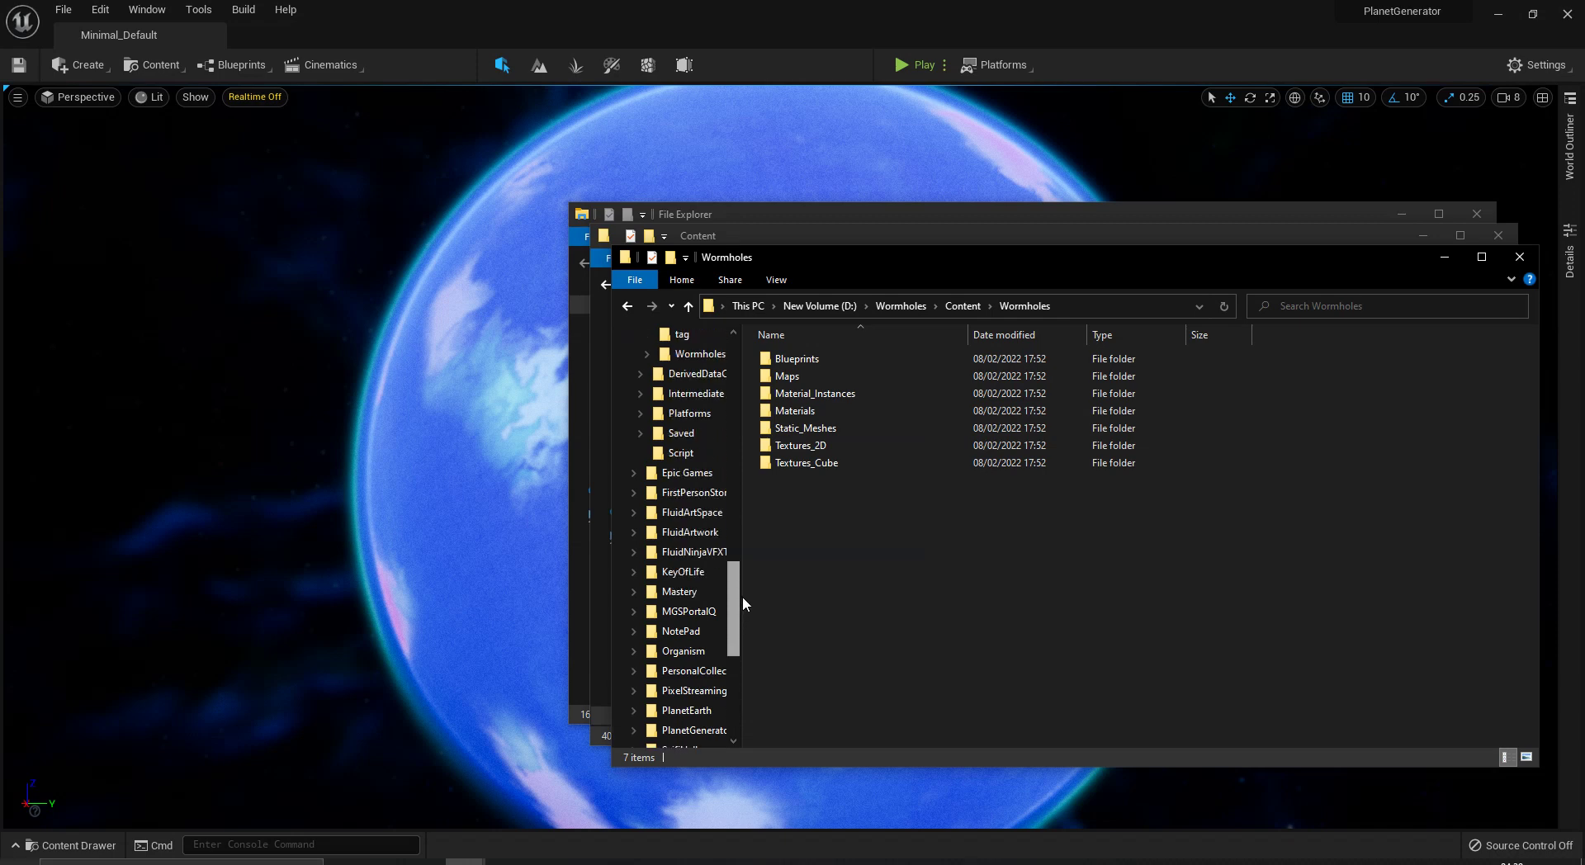
left_click_drag(743, 603, 761, 535)
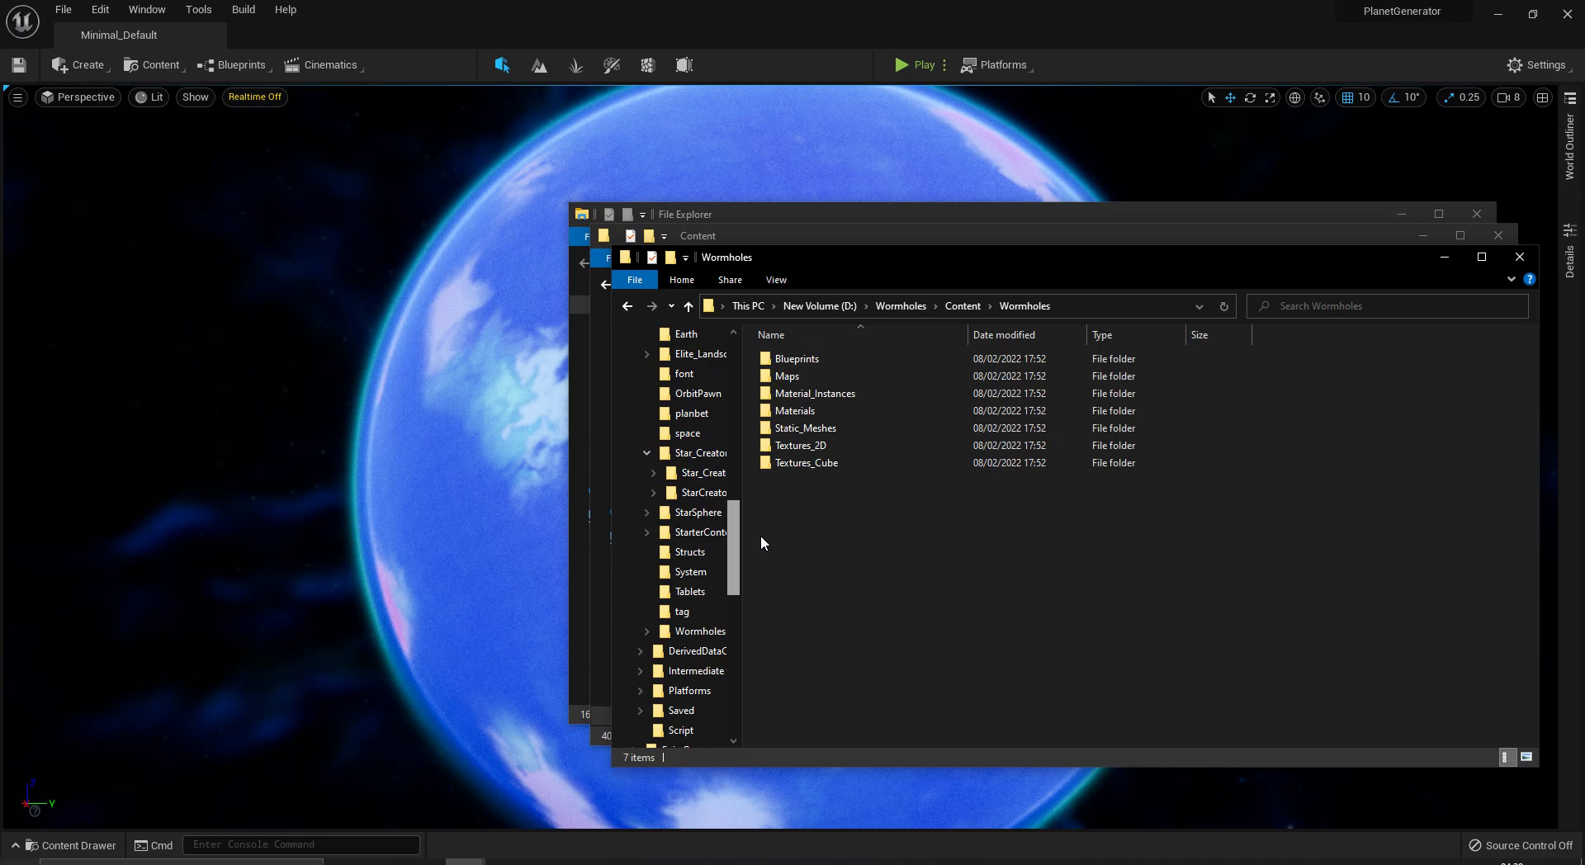
left_click_drag(761, 535, 772, 493)
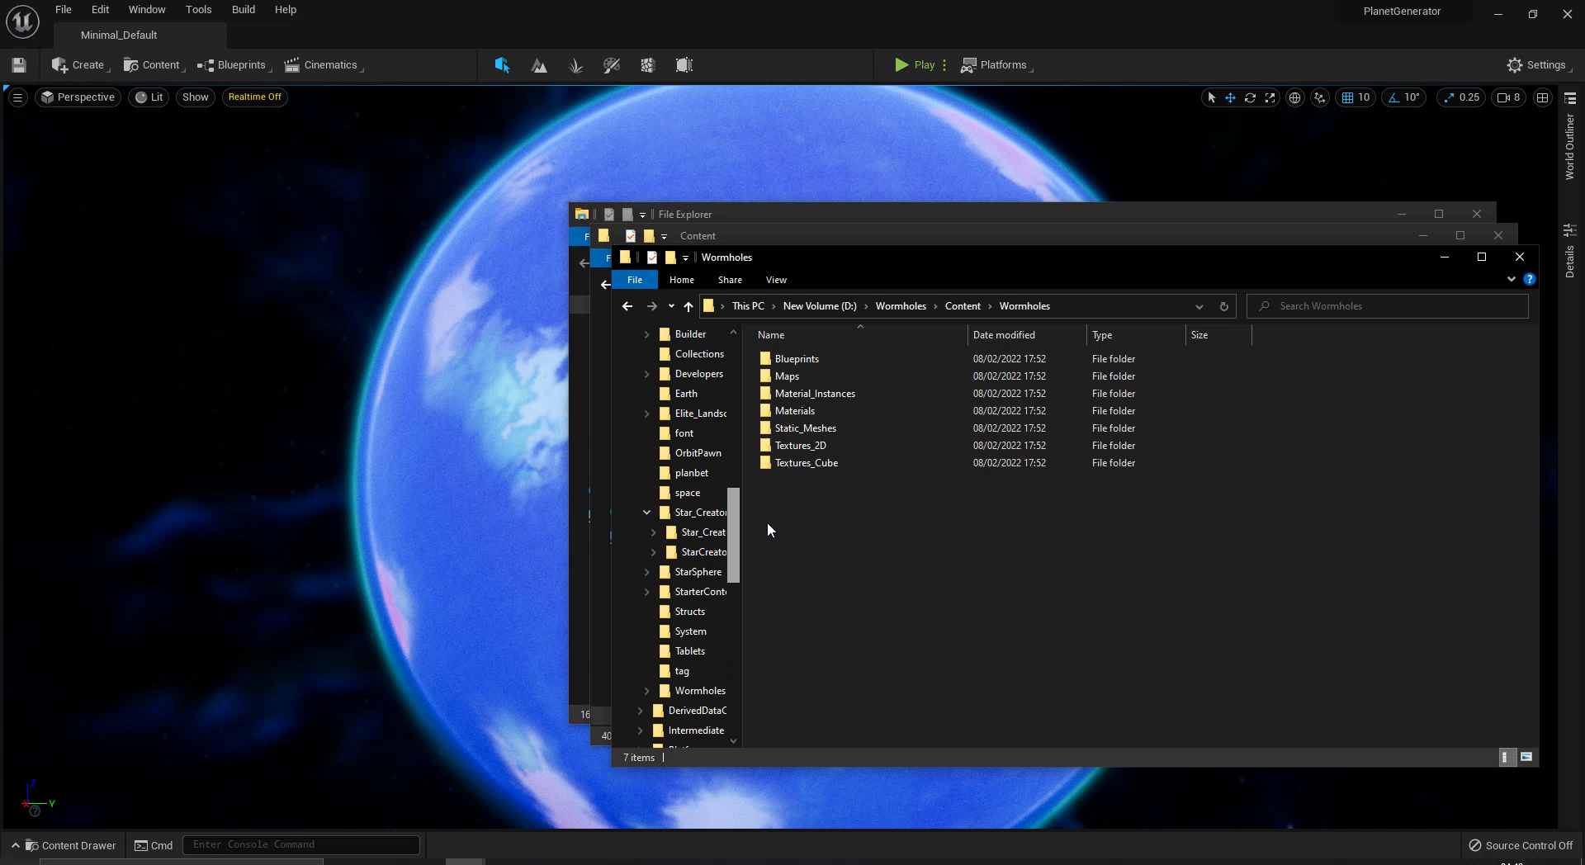
- Paste the Wormholes folder into CyberSpace's Content, replacing the files in the destination
left_click(715, 431)
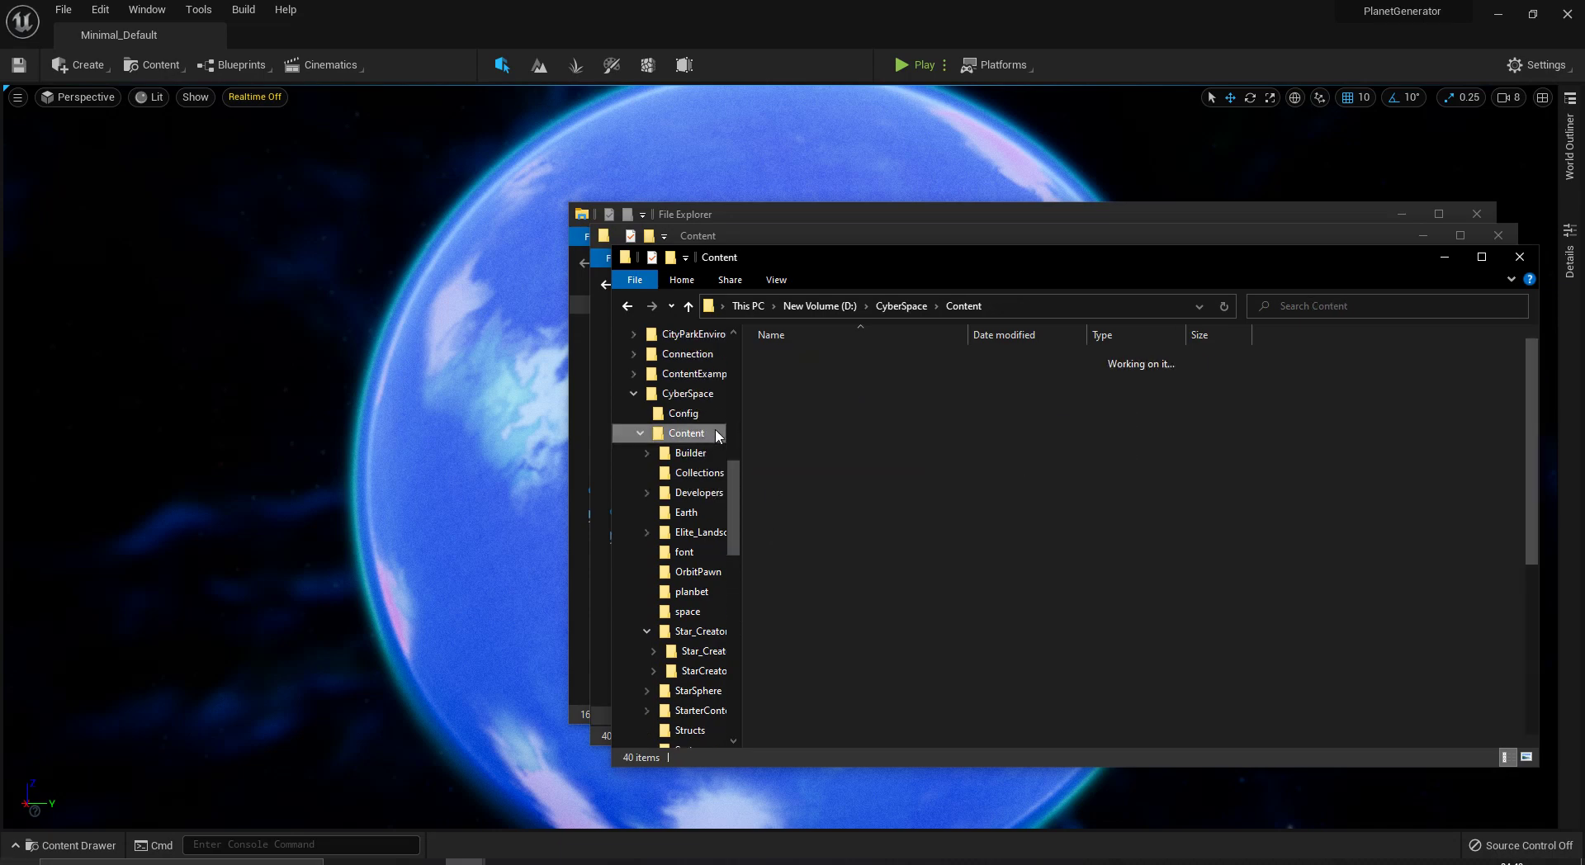
right_click(1380, 479)
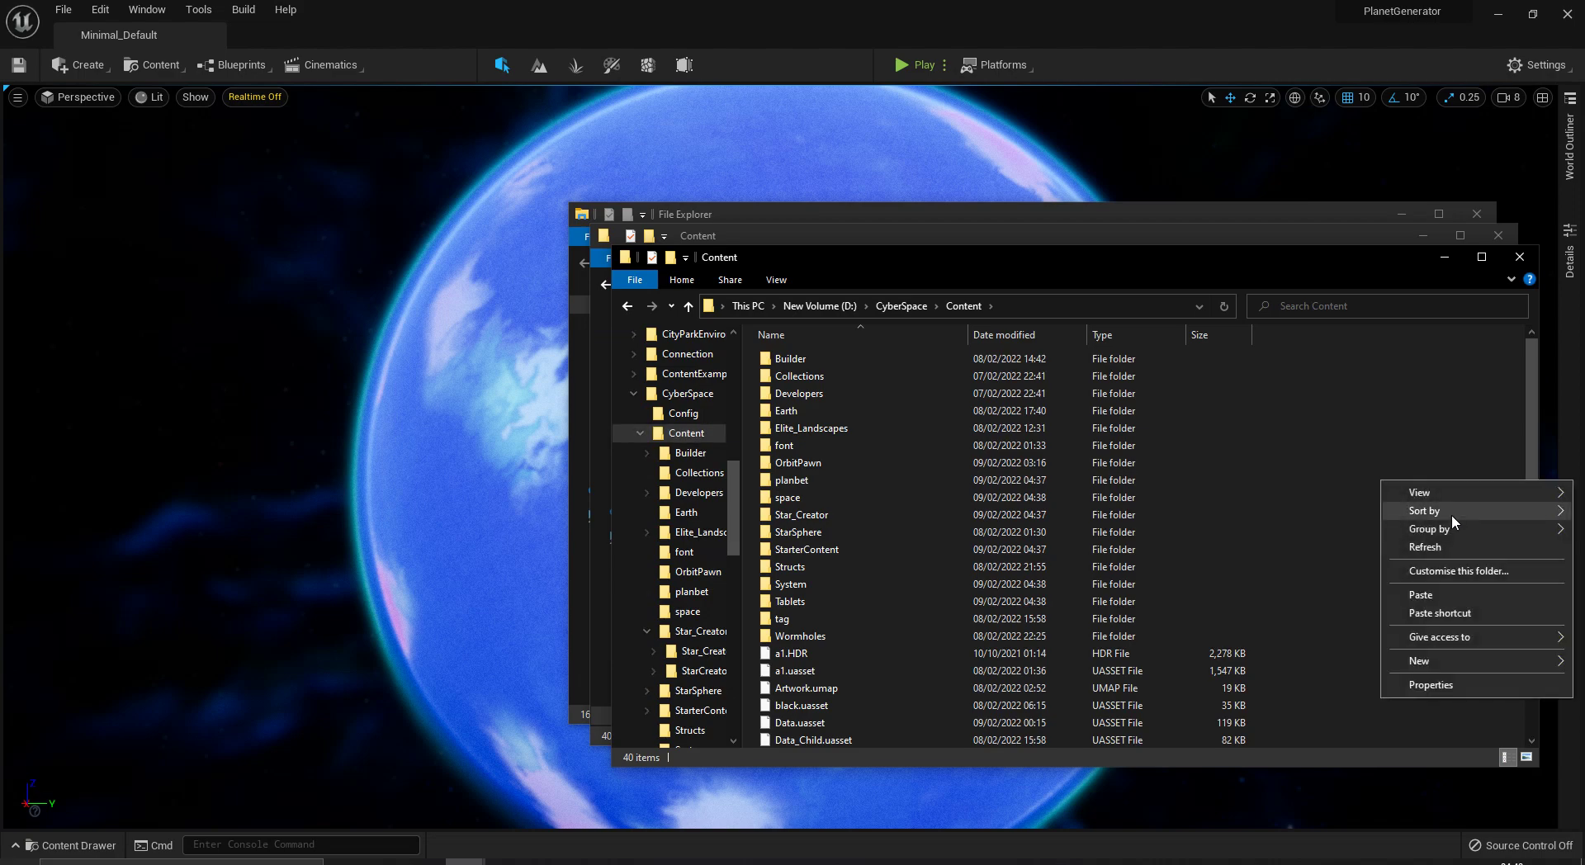
left_click(1461, 590)
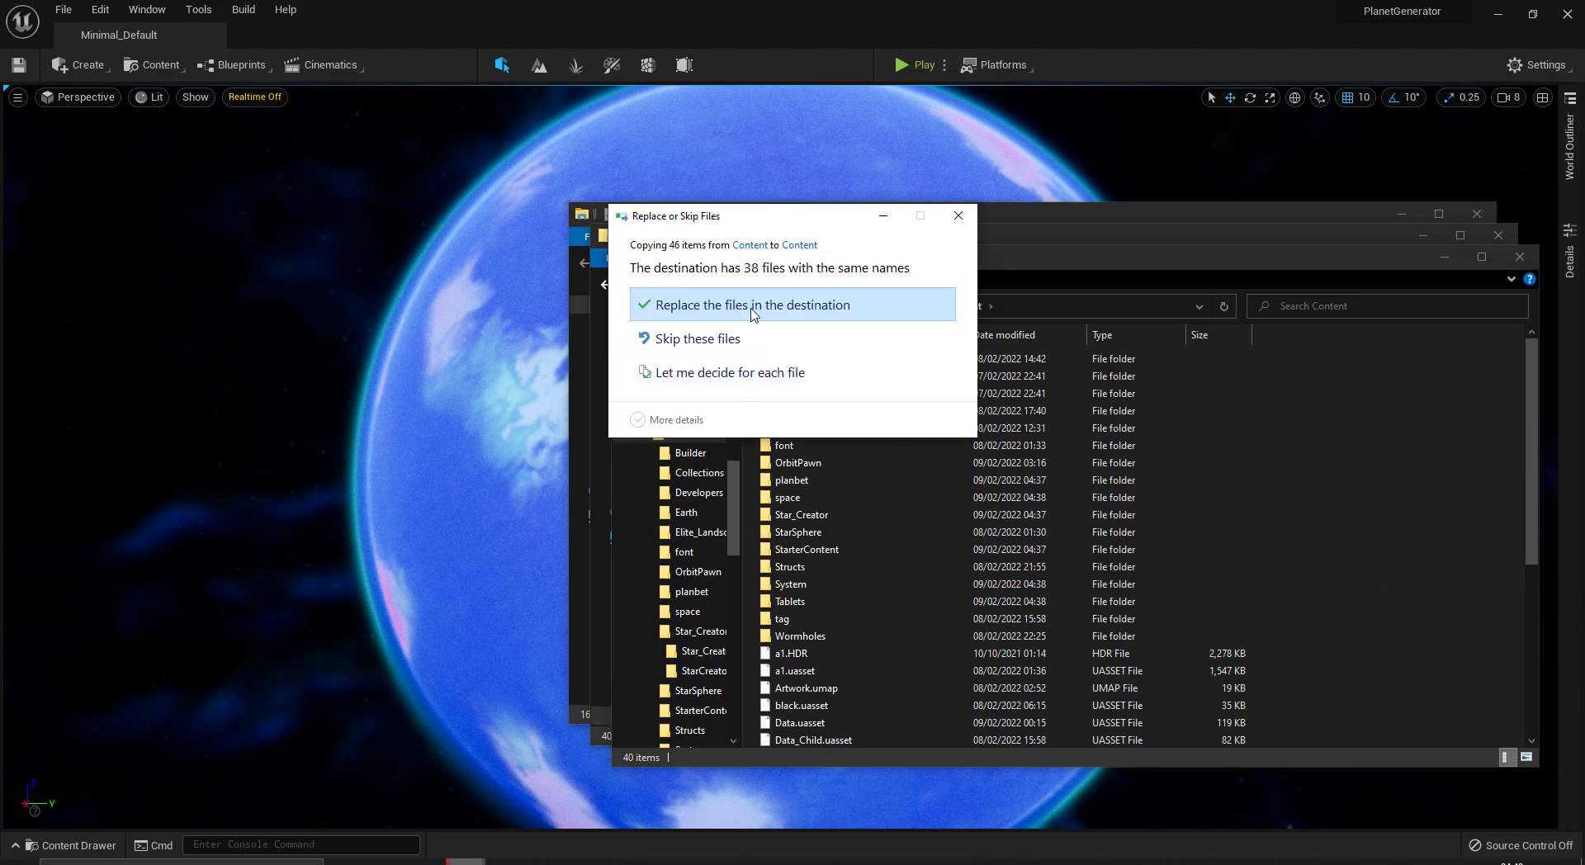
left_click(751, 307)
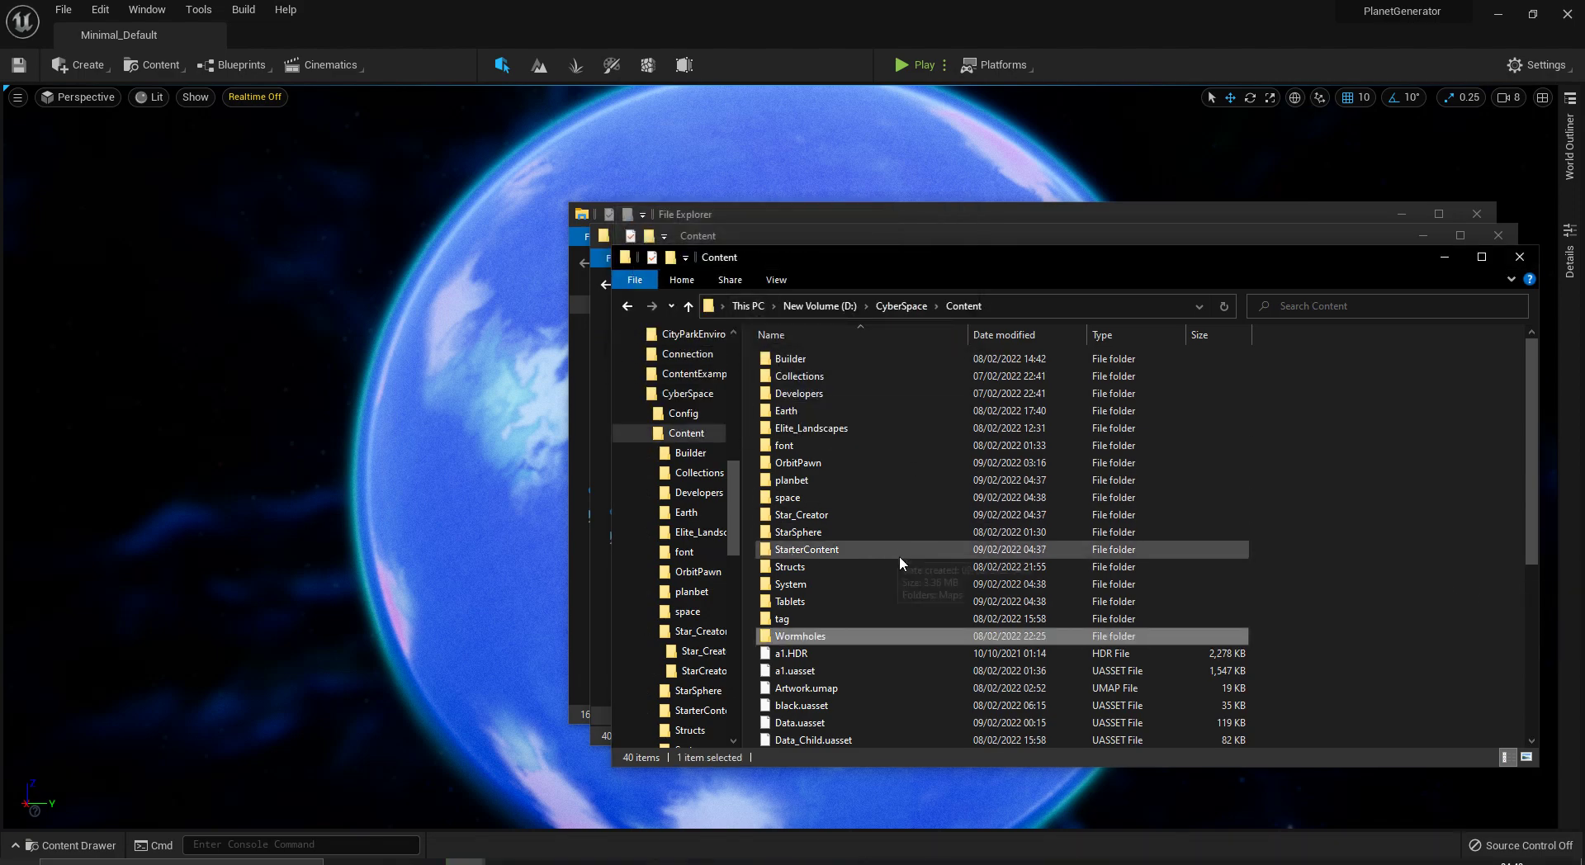
- Browse up to the CyberSpace project folder and close the extra Explorer windows
scroll(899, 557, "down", 4)
scroll(900, 558, "down", 2)
key("alt+Left")
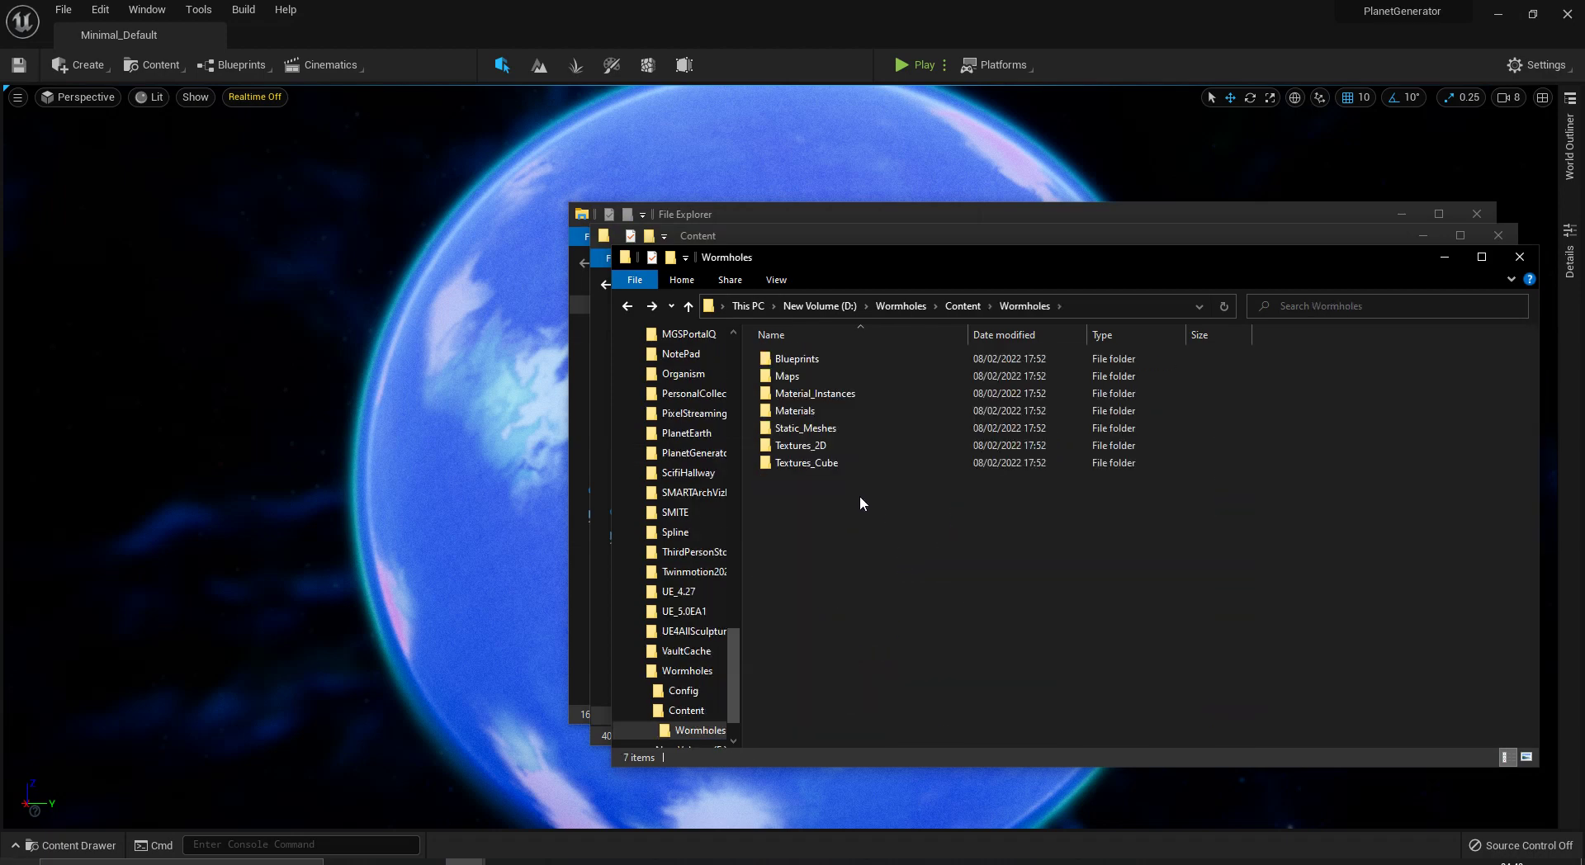
key("alt+Left")
key("alt+Left")
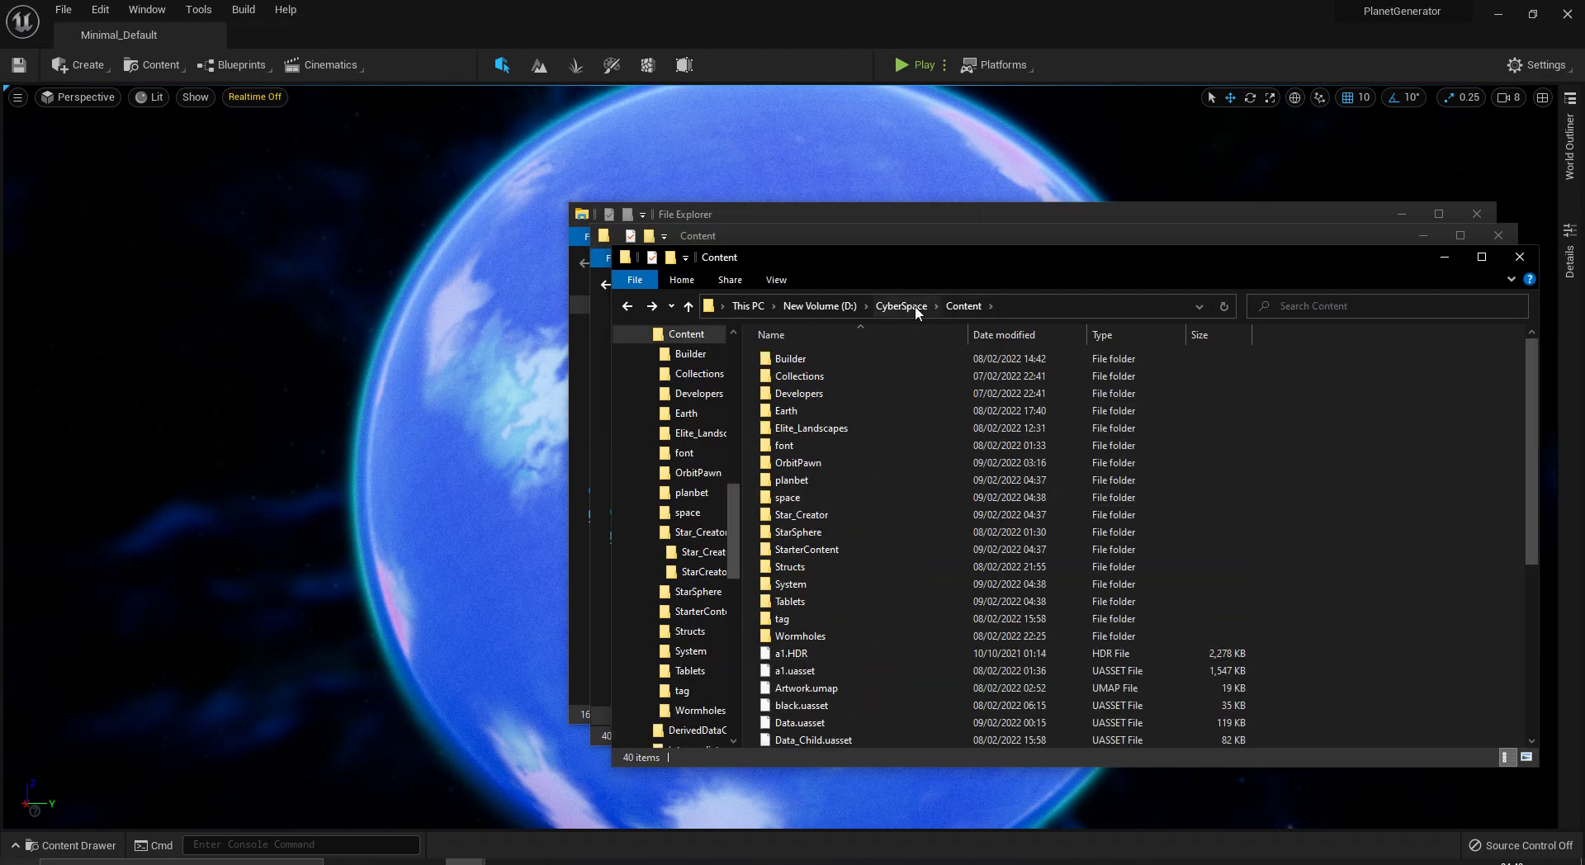
double_click(819, 515)
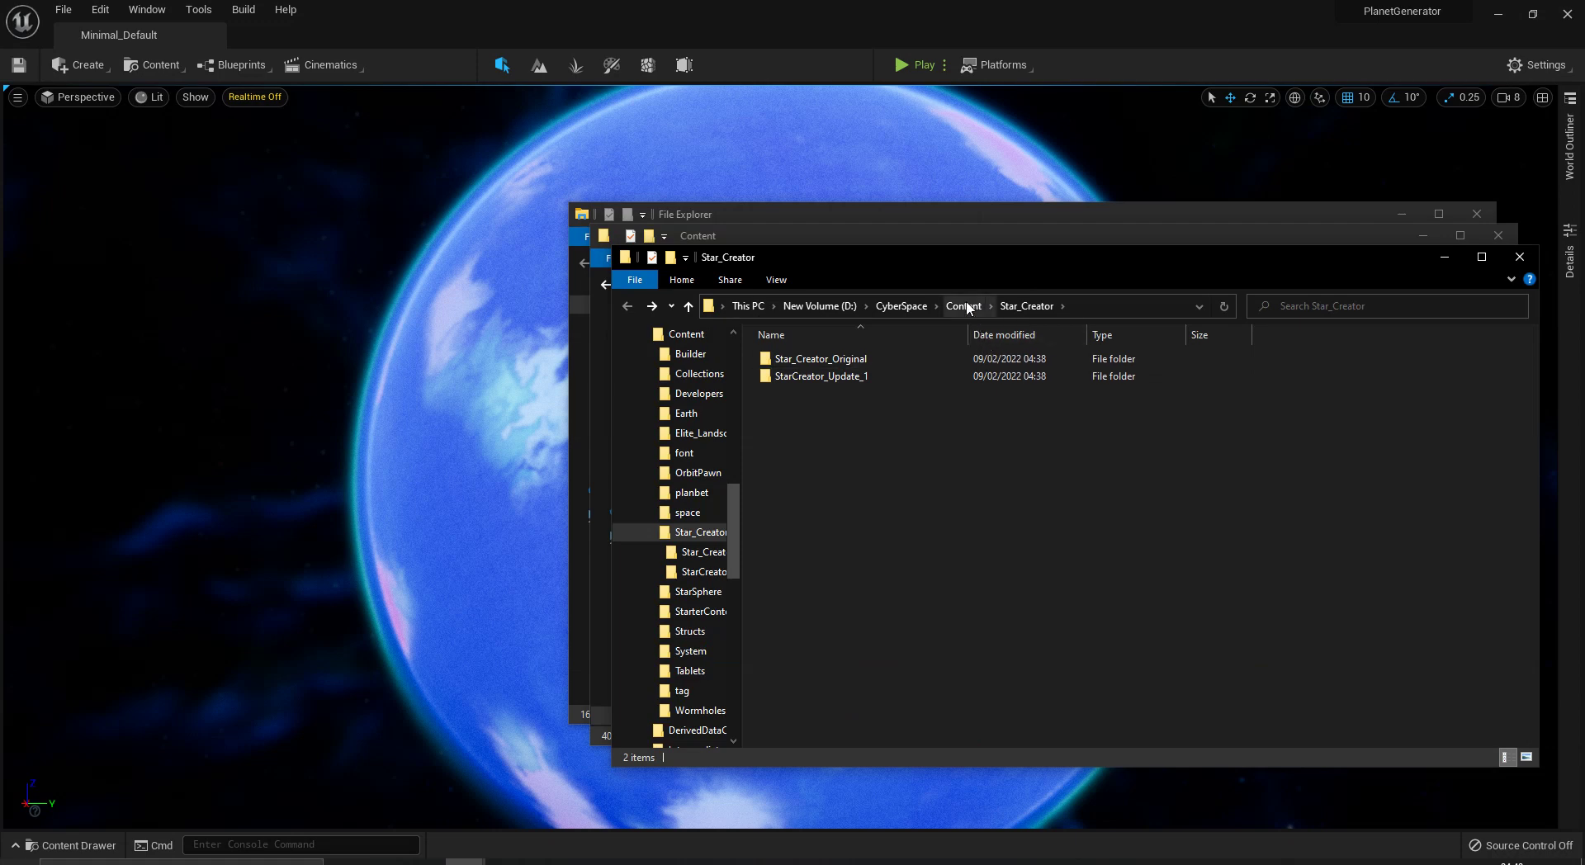
left_click(897, 309)
left_click(808, 481)
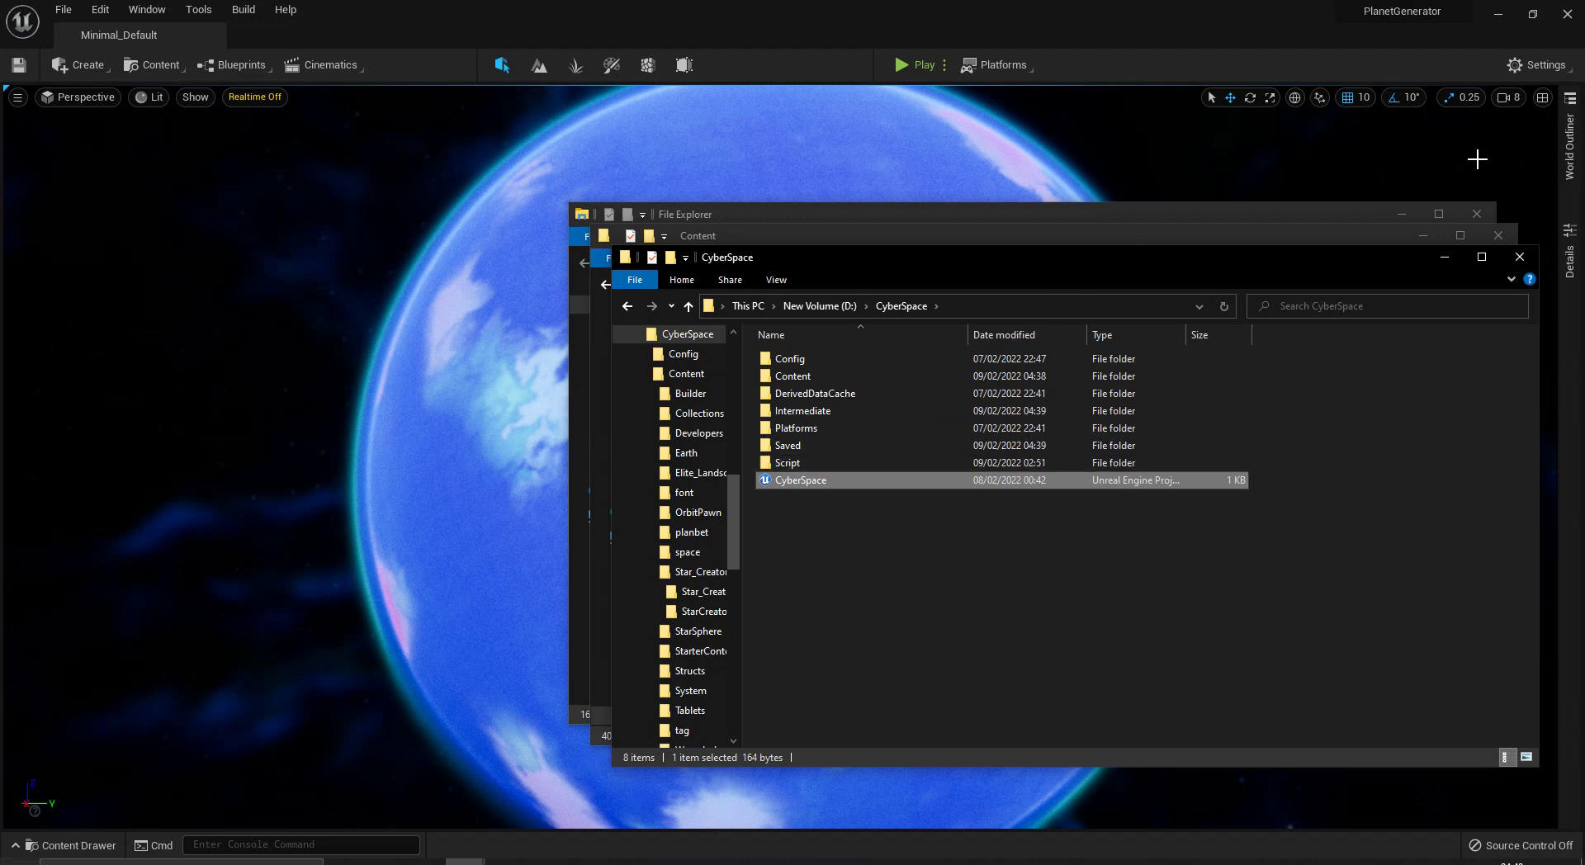
left_click(1498, 234)
left_click(1477, 214)
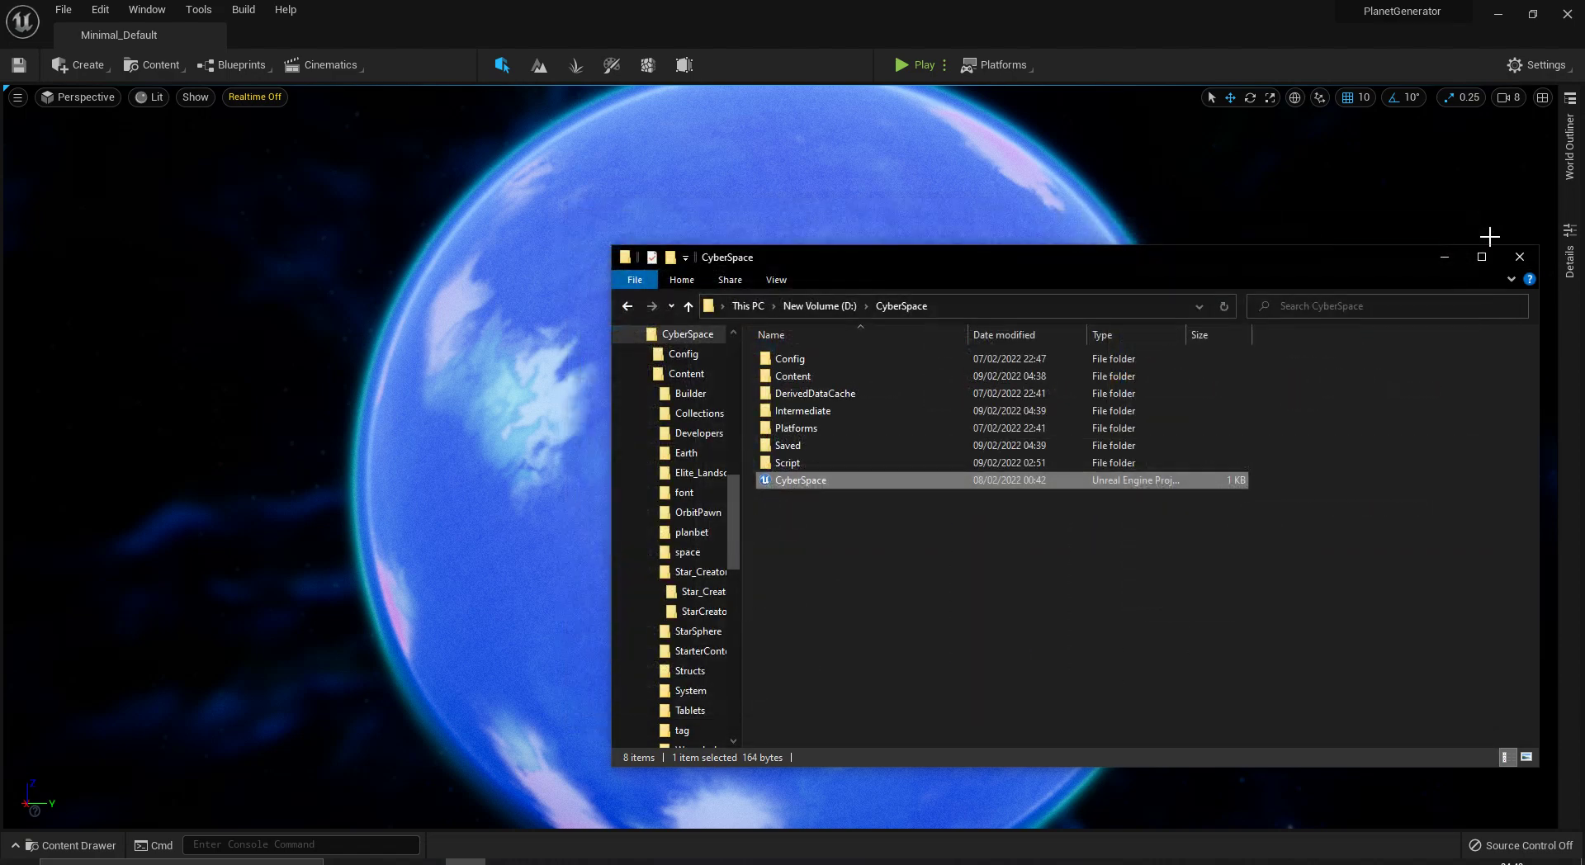
- Close the CyberSpace Explorer window and orbit the viewport around the planet toward the nebula
left_click(1444, 257)
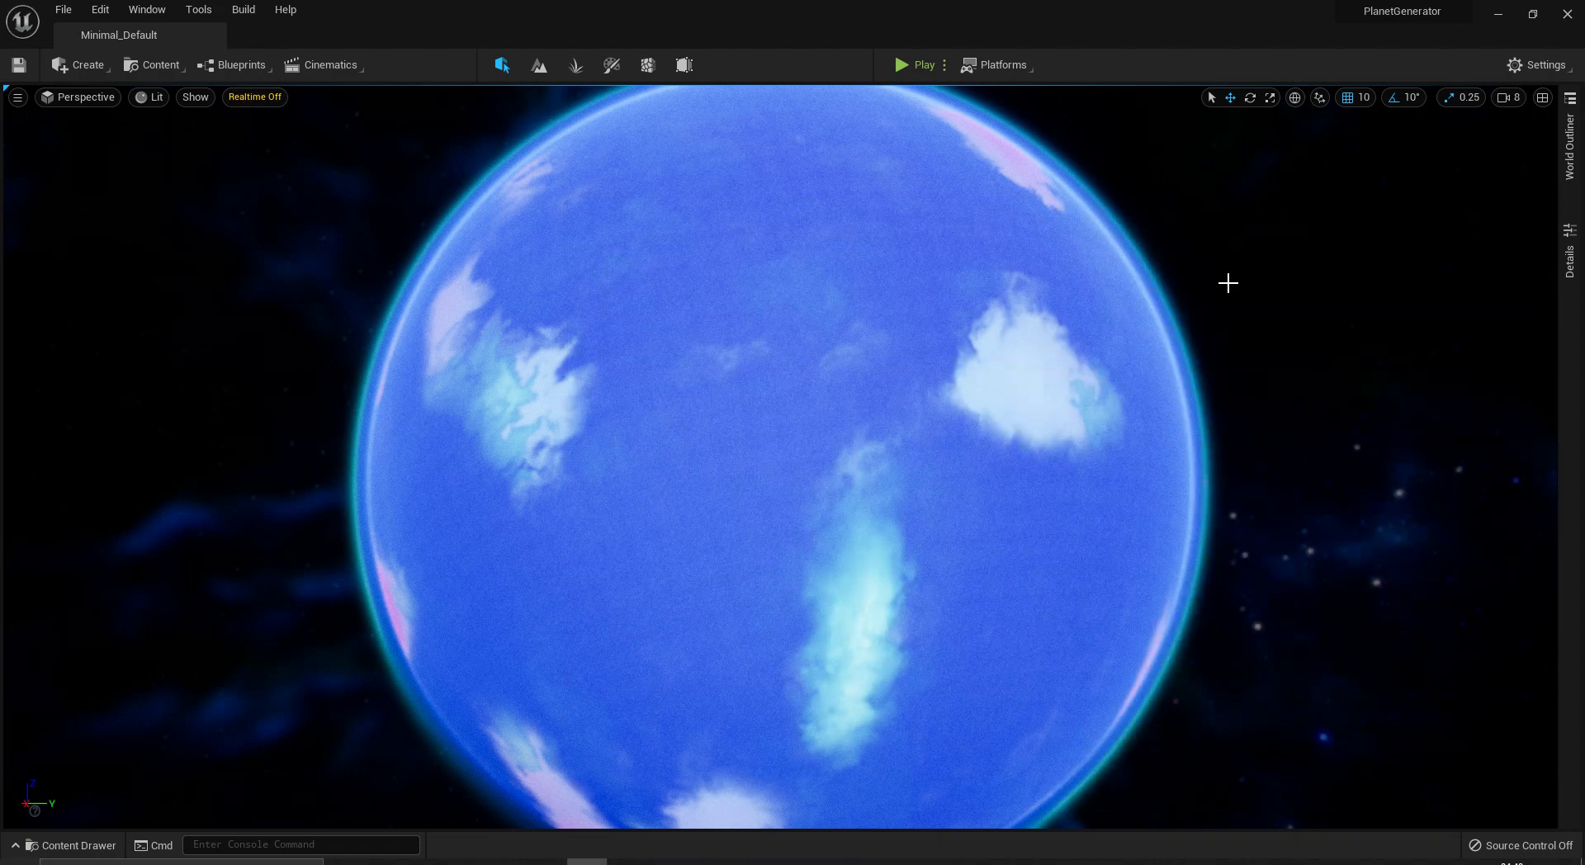
right_click_drag(1366, 395, 1366, 395)
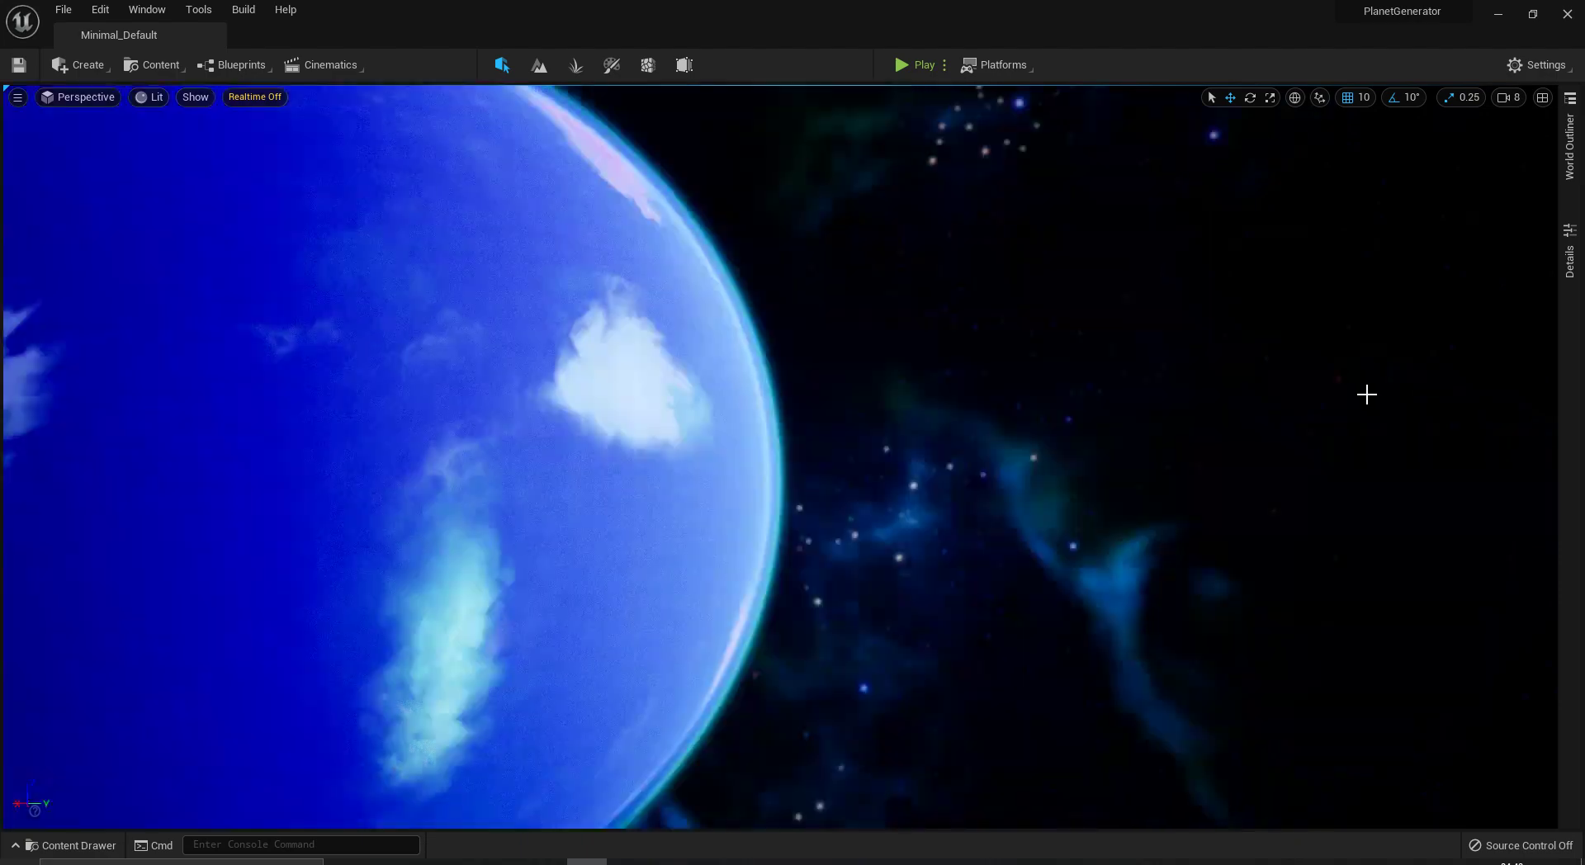
mouse_move(1238, 398)
right_mouse_down()
mouse_move(1362, 347)
mouse_move(1245, 459)
right_mouse_up()
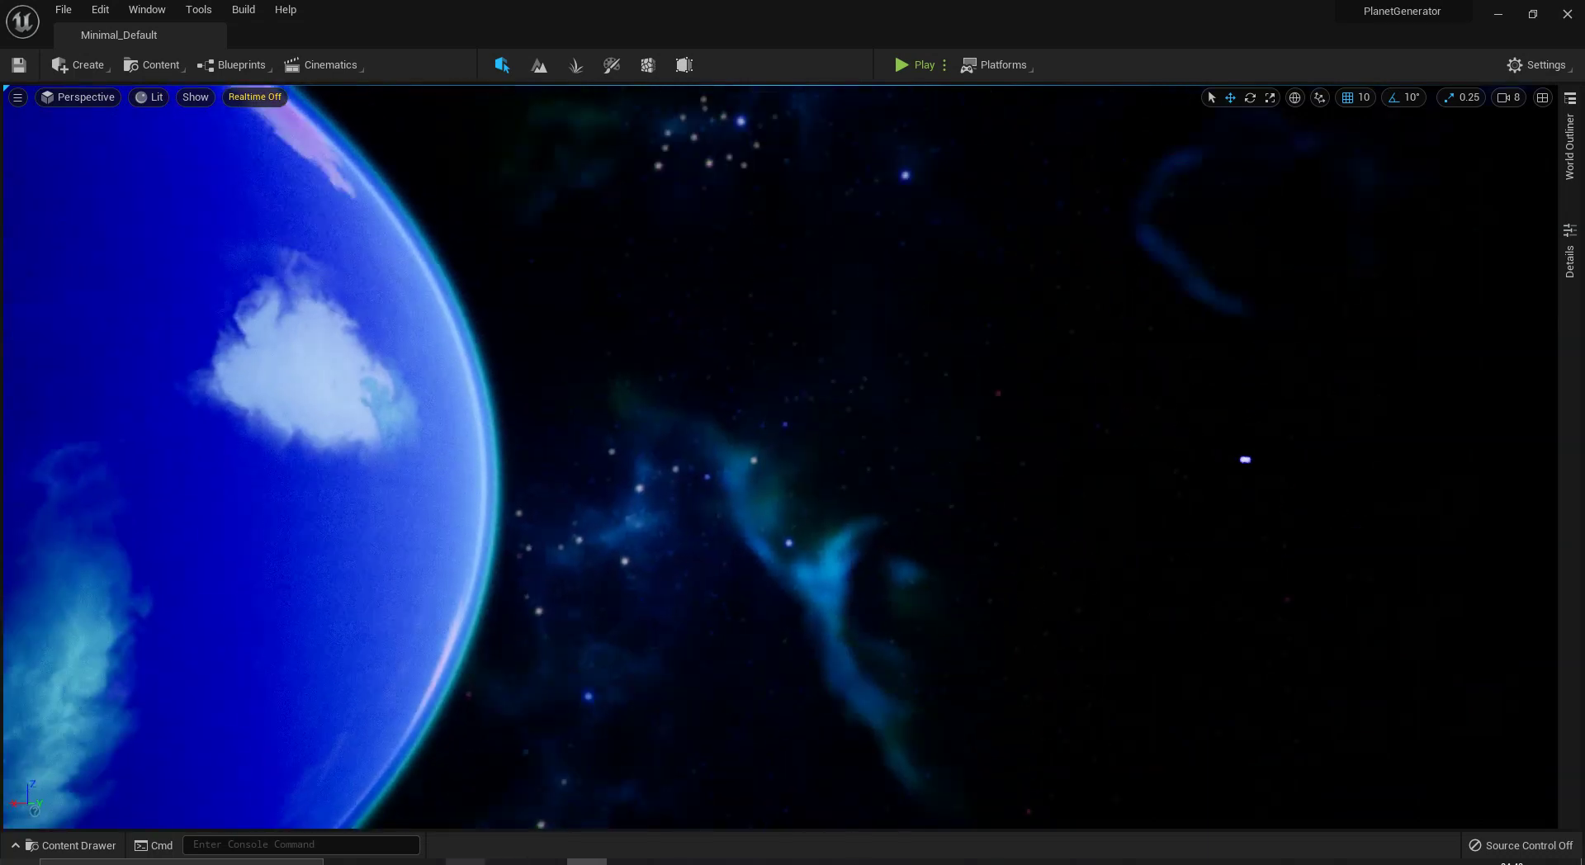
key("super+f")
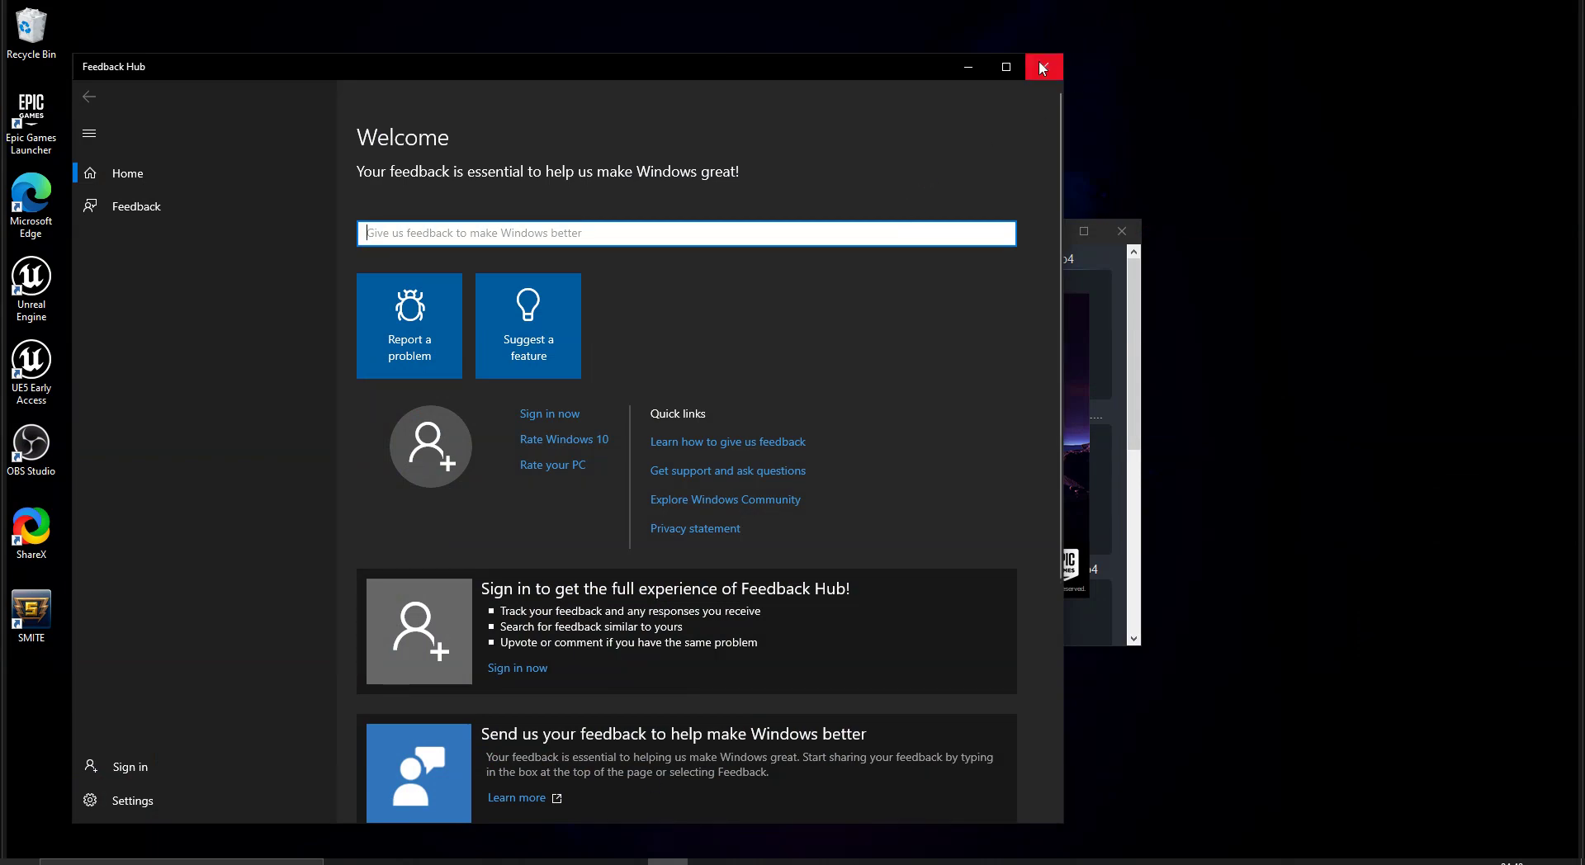
- Close Feedback Hub and bring up ShareX's Stop/Abort options from the hidden taskbar icons
left_click(1044, 67)
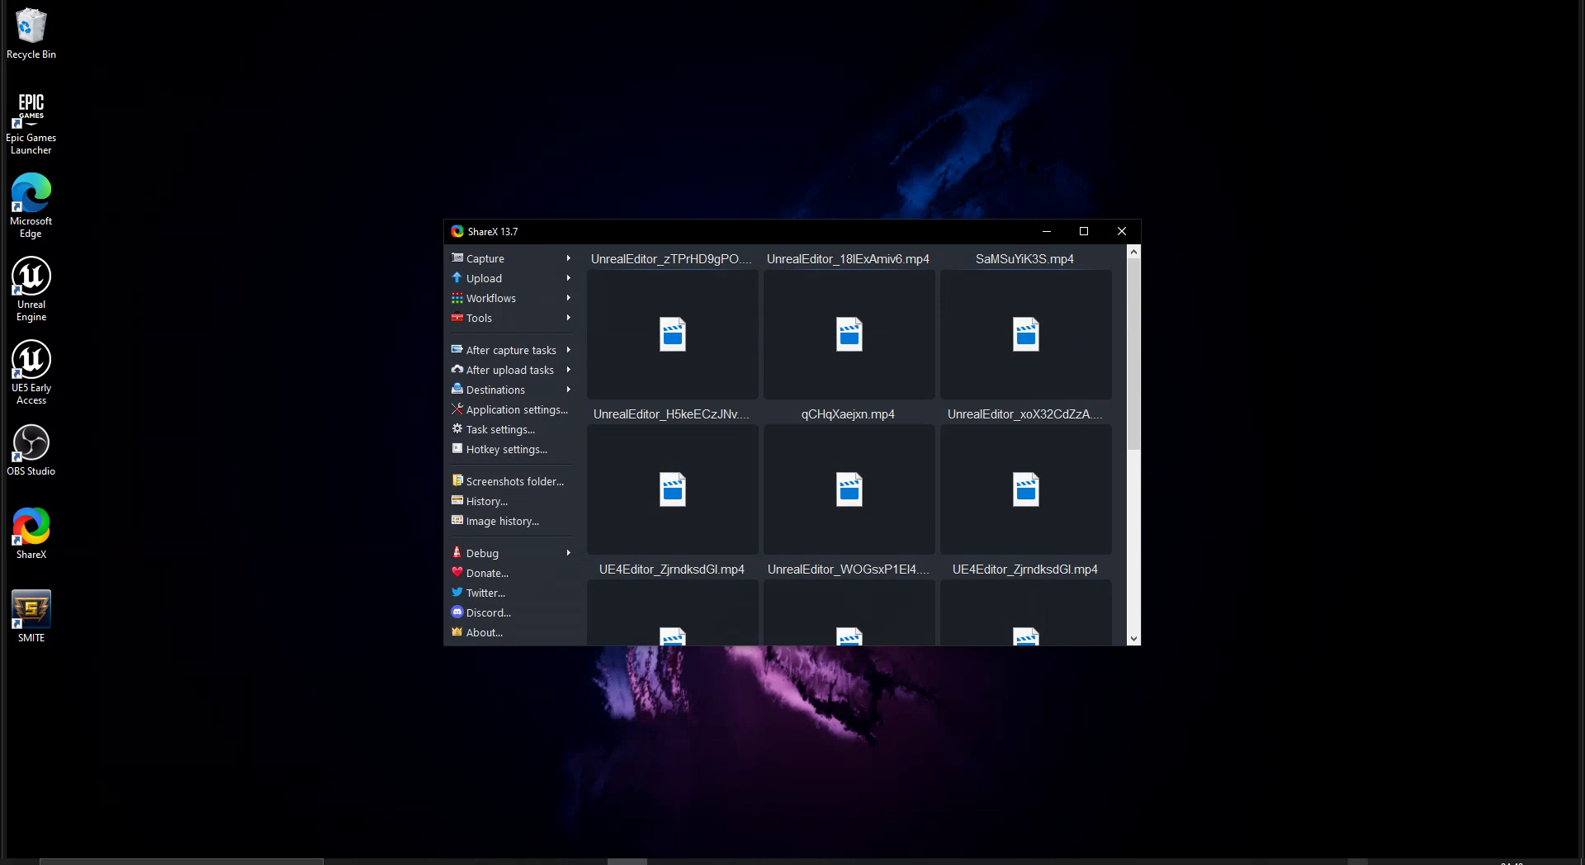
left_click(1359, 861)
right_click(1396, 826)
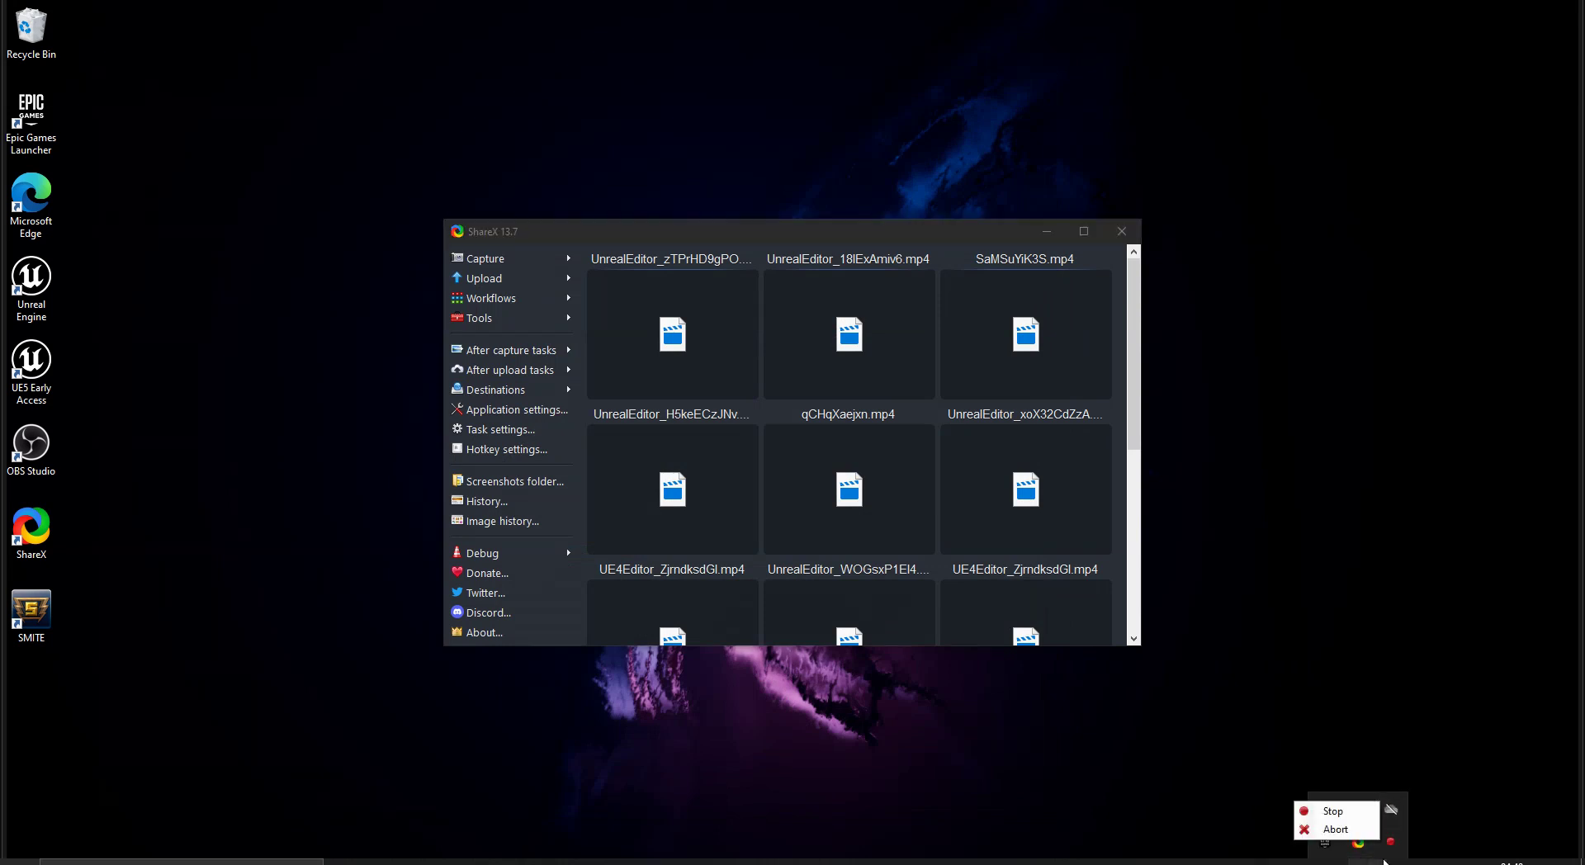